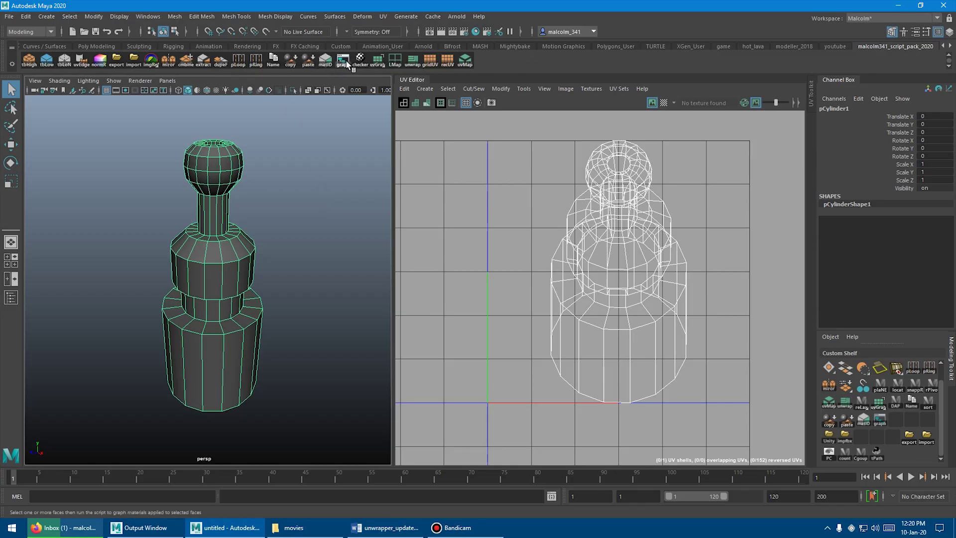
# Launch the unWrapper script and apply its checker map to the turned cylinder model, trying a different checker density
pyautogui.click(411, 59)
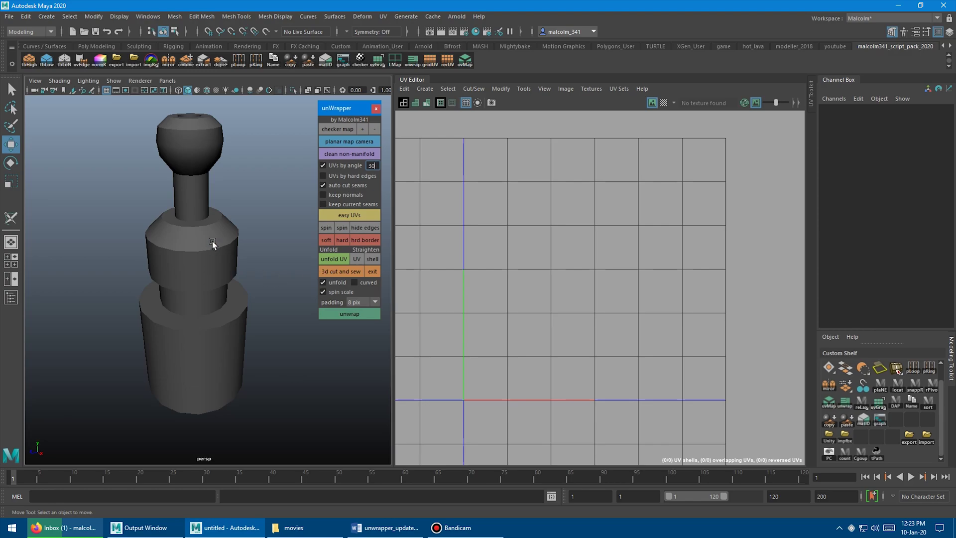
pyautogui.click(226, 254)
pyautogui.click(338, 129)
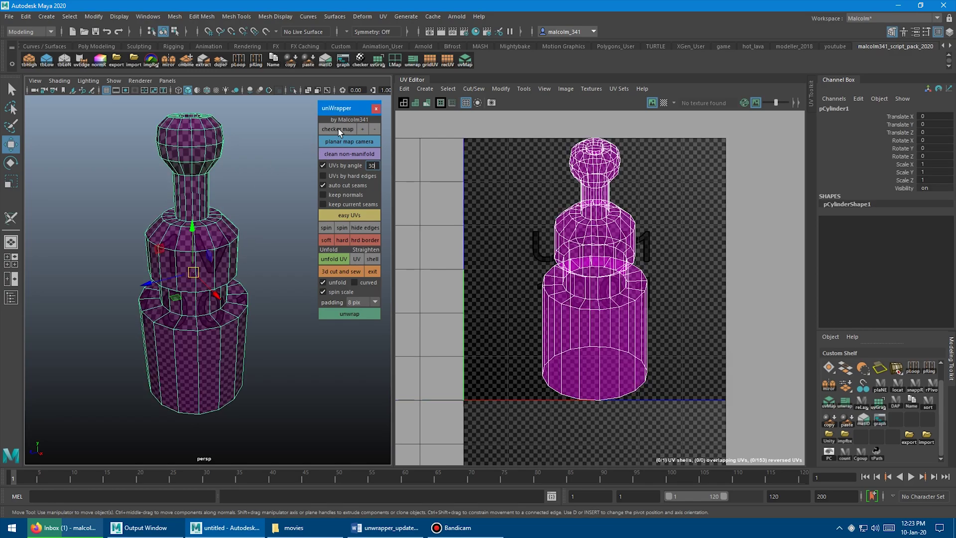
pyautogui.click(363, 128)
pyautogui.click(371, 128)
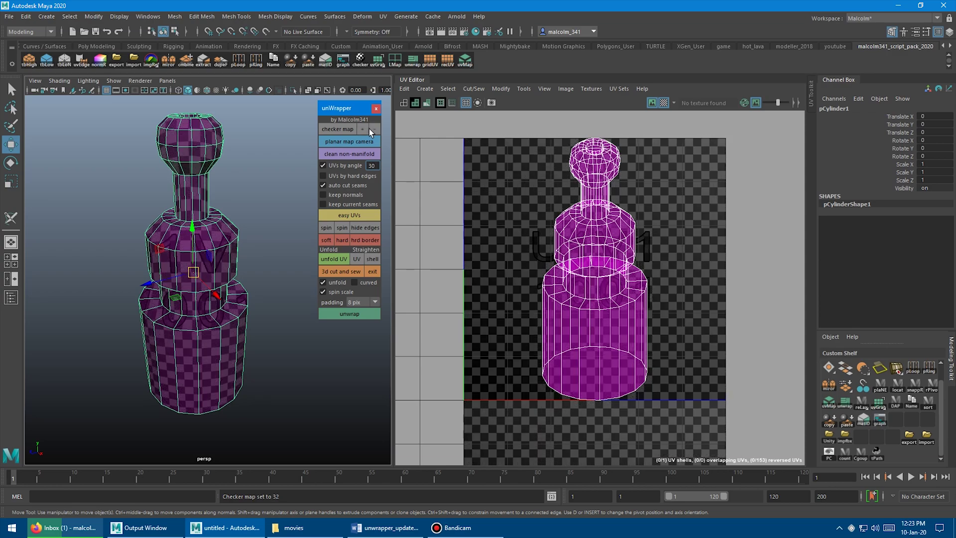
# Start the 3D cut and sew tool and cut a UV seam loop around the upper rim of the model's middle section
pyautogui.click(333, 271)
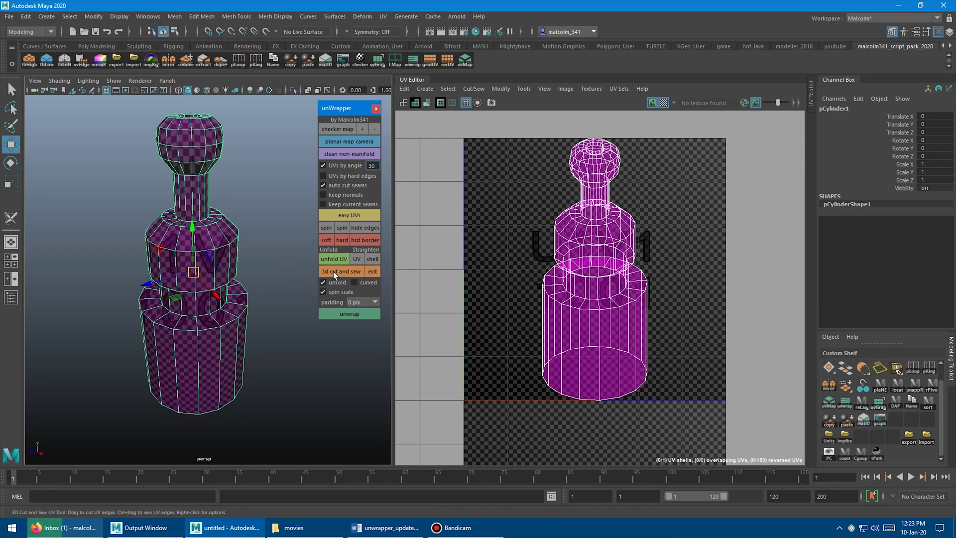
pyautogui.keyDown('alt'); pyautogui.moveTo(253, 255); pyautogui.dragTo(275, 240, button='middle'); pyautogui.keyUp('alt')
pyautogui.keyDown('alt'); pyautogui.moveTo(261, 250); pyautogui.dragTo(276, 262); pyautogui.keyUp('alt')
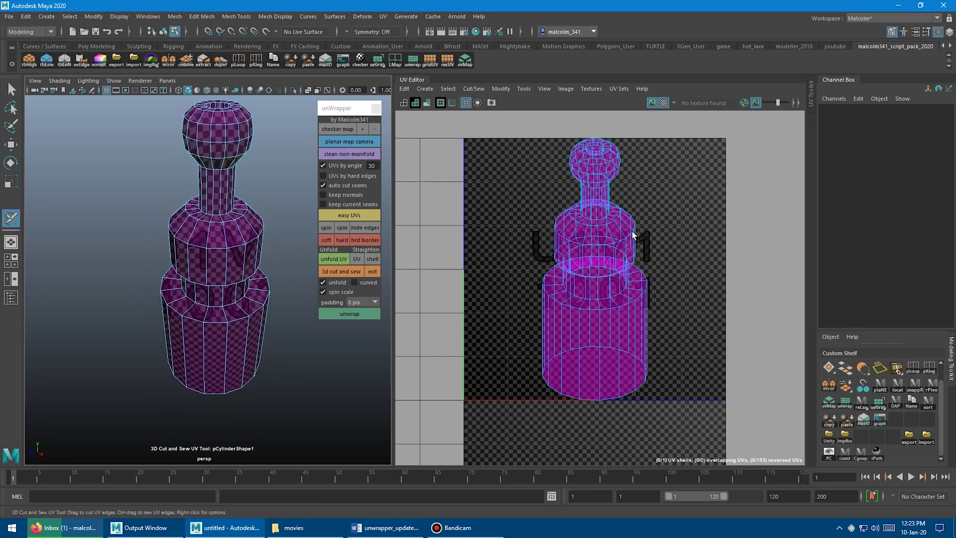
pyautogui.moveTo(596, 238)
pyautogui.keyDown('alt'); pyautogui.mouseDown(button='middle')
pyautogui.moveTo(586, 246)
pyautogui.moveTo(596, 230)
pyautogui.mouseUp(button='middle'); pyautogui.keyUp('alt')
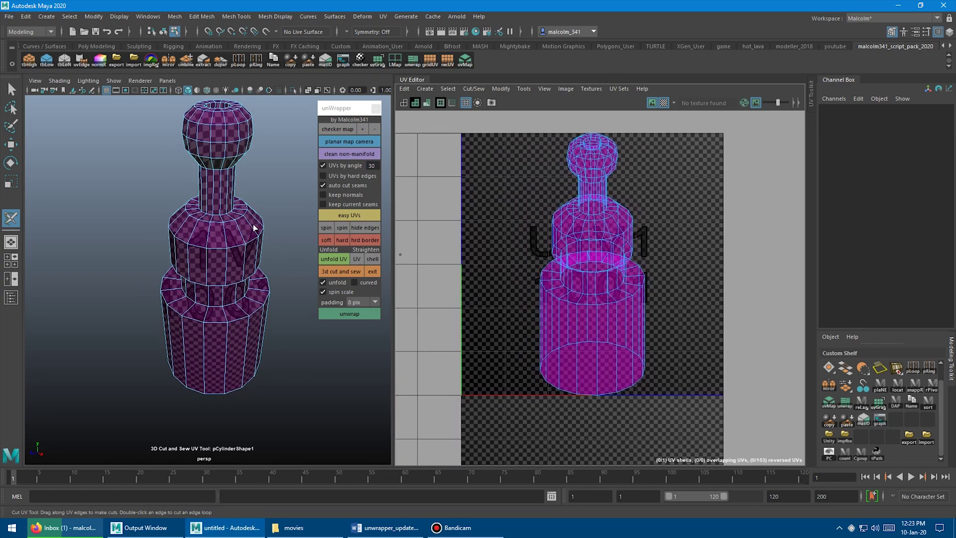
pyautogui.keyDown('alt'); pyautogui.moveTo(253, 224); pyautogui.dragTo(234, 237, button='middle'); pyautogui.keyUp('alt')
pyautogui.keyDown('alt'); pyautogui.moveTo(234, 237); pyautogui.dragTo(230, 230); pyautogui.keyUp('alt')
pyautogui.click(209, 255)
pyautogui.doubleClick(209, 255)
# Cut seams around the base cylinder's ledge and bottom edge and down its side, and unwrap the UVs
pyautogui.keyDown('alt'); pyautogui.moveTo(211, 267); pyautogui.dragTo(193, 236); pyautogui.keyUp('alt')
pyautogui.doubleClick(187, 310)
pyautogui.doubleClick(189, 312)
pyautogui.click(193, 249)
pyautogui.keyDown('alt'); pyautogui.moveTo(258, 280); pyautogui.dragTo(136, 291); pyautogui.keyUp('alt')
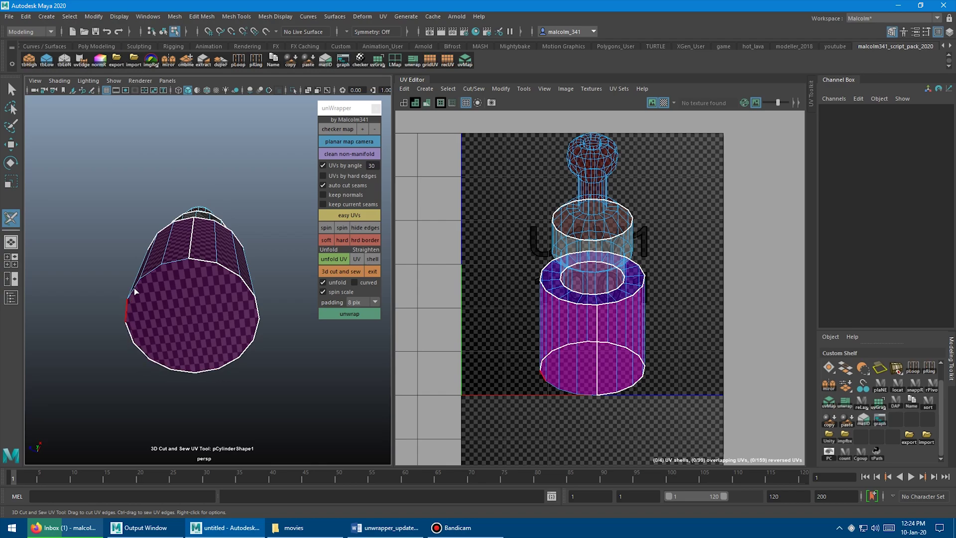
pyautogui.keyDown('alt'); pyautogui.moveTo(210, 253); pyautogui.dragTo(217, 337); pyautogui.keyUp('alt')
pyautogui.keyDown('alt'); pyautogui.moveTo(216, 244); pyautogui.dragTo(214, 266, button='middle'); pyautogui.keyUp('alt')
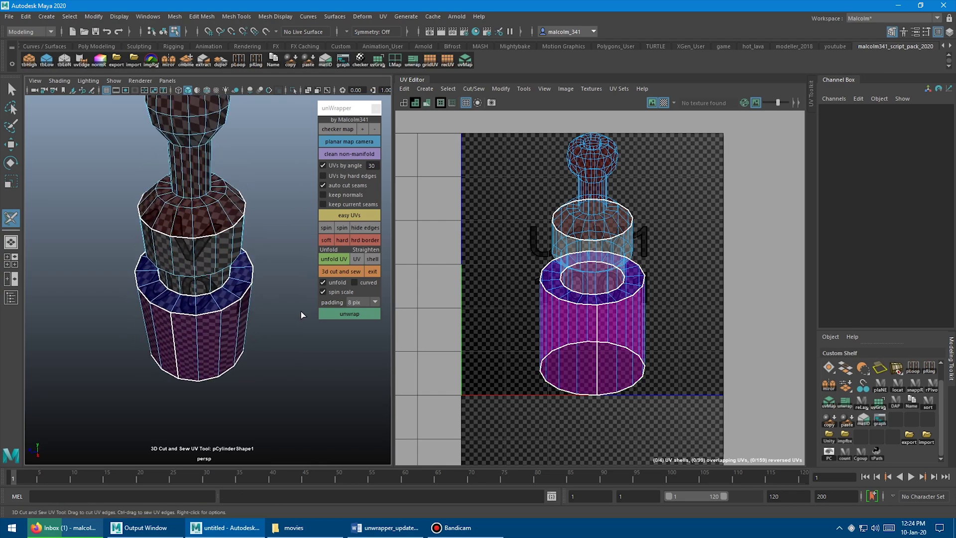
pyautogui.click(333, 313)
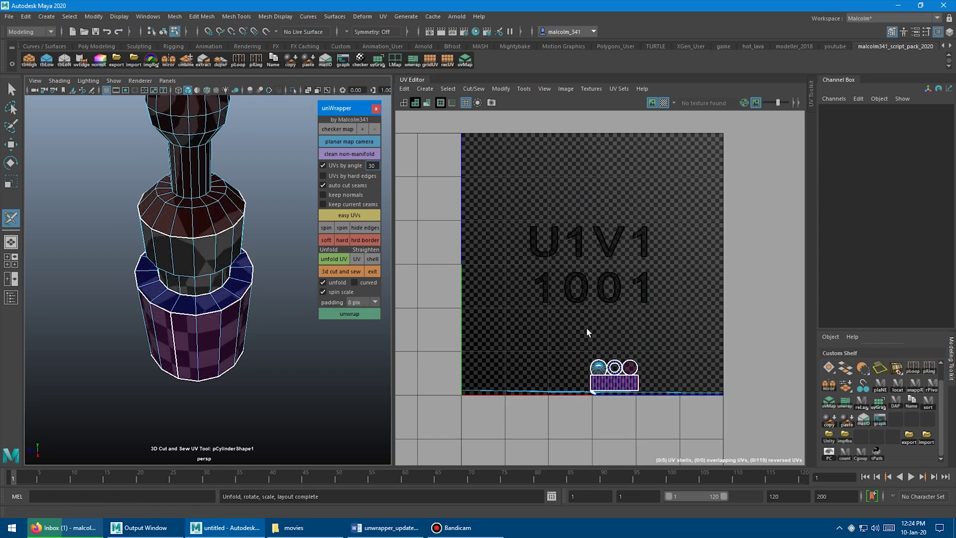
# Cut a seam loop around the inner part of the shoulder and a vertical seam down the middle section, and unwrap again
pyautogui.keyDown('alt'); pyautogui.moveTo(541, 272); pyautogui.dragTo(543, 303, button='middle'); pyautogui.keyUp('alt')
pyautogui.keyDown('alt'); pyautogui.moveTo(191, 242); pyautogui.dragTo(202, 274, button='middle'); pyautogui.keyUp('alt')
pyautogui.keyDown('alt'); pyautogui.moveTo(202, 274); pyautogui.dragTo(212, 292); pyautogui.keyUp('alt')
pyautogui.click(218, 192)
pyautogui.click(222, 250)
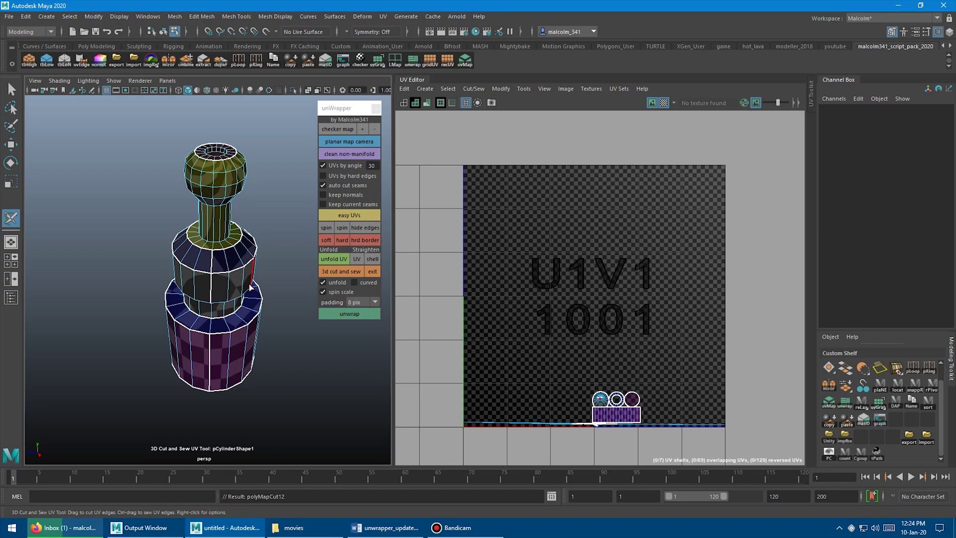
pyautogui.click(336, 314)
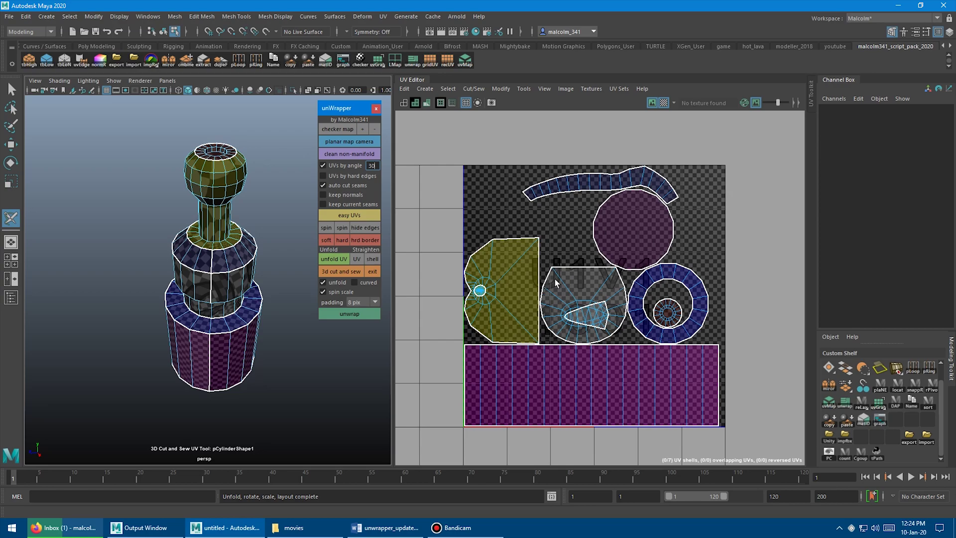
# Extend the vertical seam down through the recess below the middle section and re-unwrap the UVs
pyautogui.keyDown('alt'); pyautogui.moveTo(204, 190); pyautogui.dragTo(201, 215, button='middle'); pyautogui.keyUp('alt')
pyautogui.keyDown('alt'); pyautogui.moveTo(197, 217); pyautogui.dragTo(220, 217, button='right'); pyautogui.keyUp('alt')
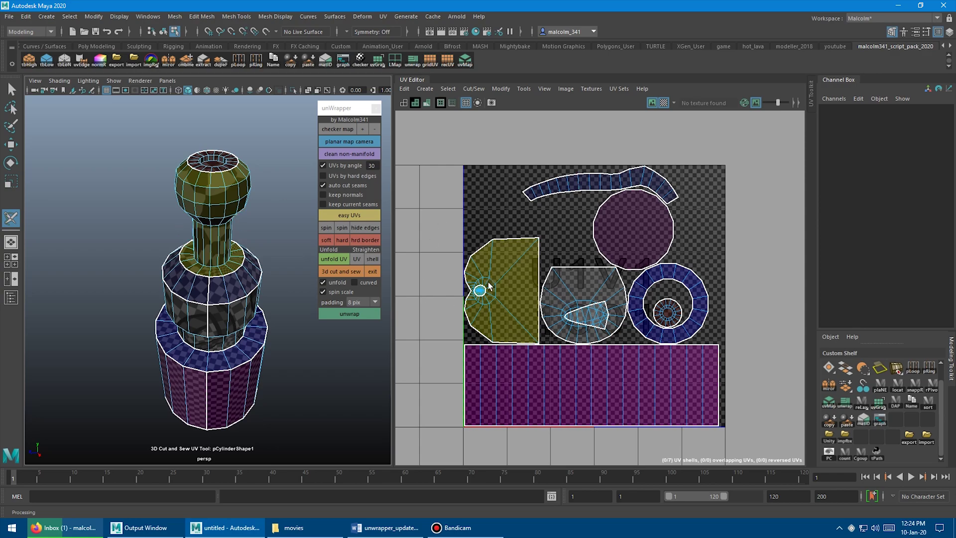
pyautogui.keyDown('alt'); pyautogui.moveTo(229, 244); pyautogui.dragTo(241, 209); pyautogui.keyUp('alt')
pyautogui.scroll(5, 240, 209)
pyautogui.click(215, 221)
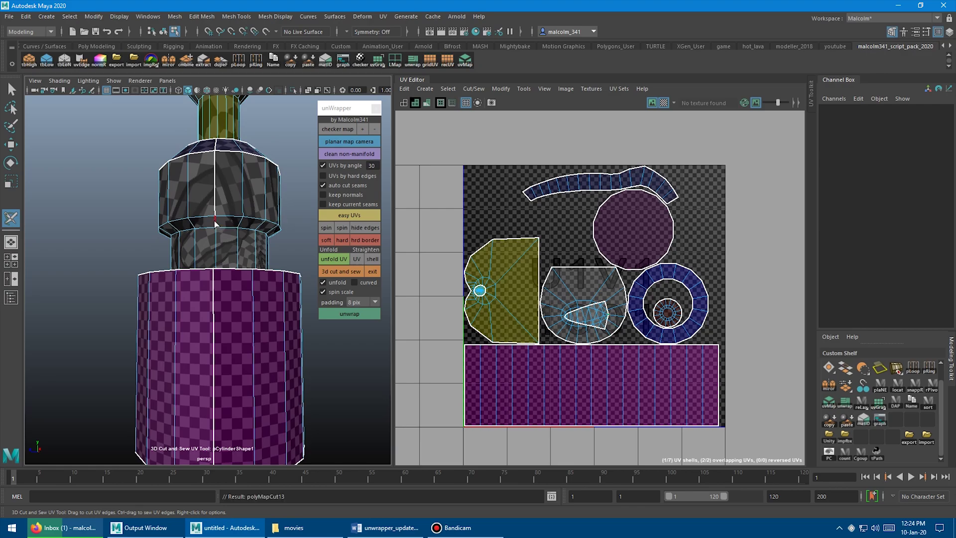
pyautogui.keyDown('alt'); pyautogui.moveTo(219, 229); pyautogui.dragTo(273, 308); pyautogui.keyUp('alt')
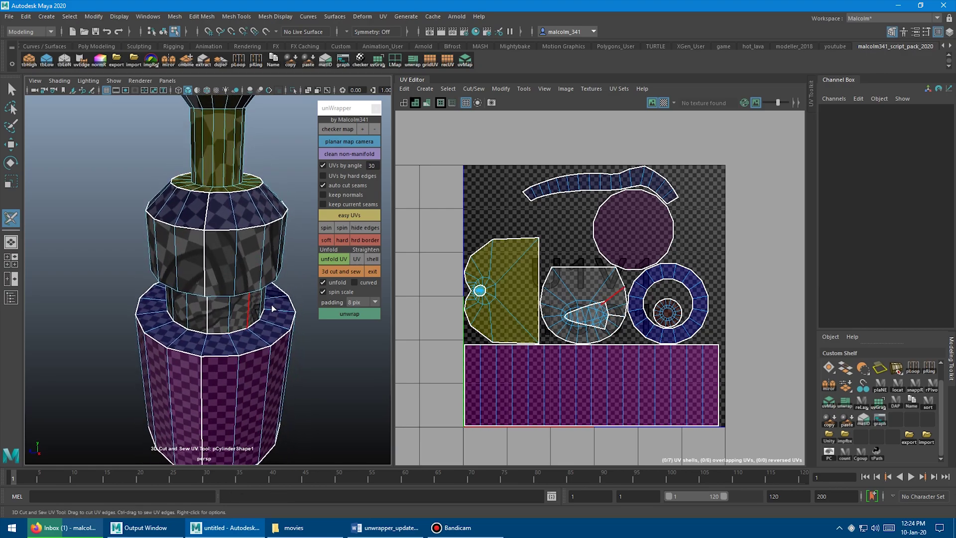
pyautogui.click(344, 312)
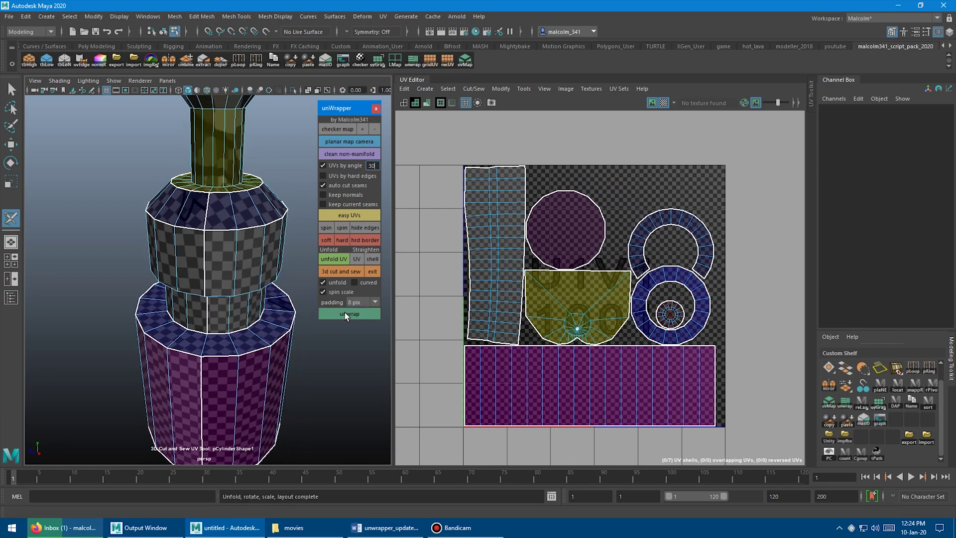
# Cut a vertical seam along the neck and round knob and re-unwrap the UVs
pyautogui.scroll(-5, 187, 258)
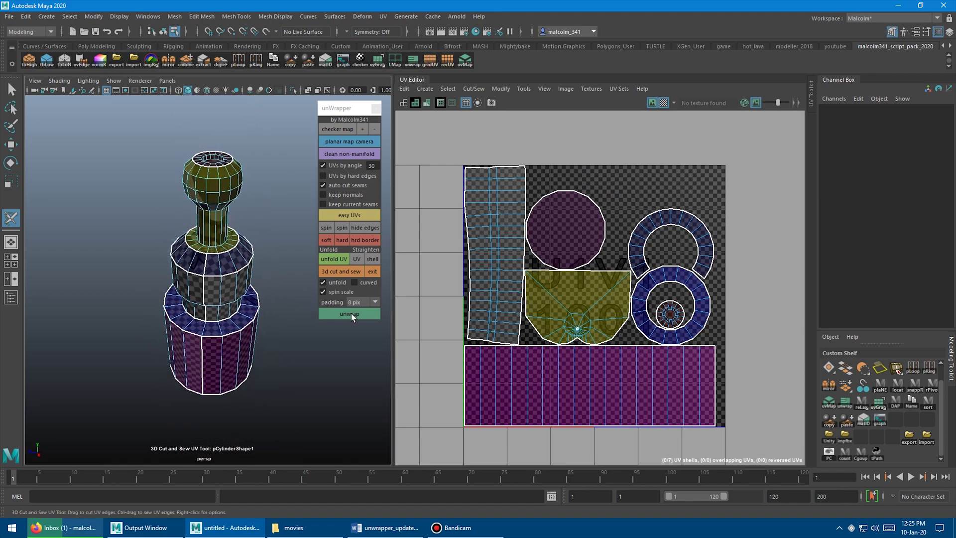
pyautogui.keyDown('alt'); pyautogui.moveTo(230, 243); pyautogui.dragTo(221, 239, button='middle'); pyautogui.keyUp('alt')
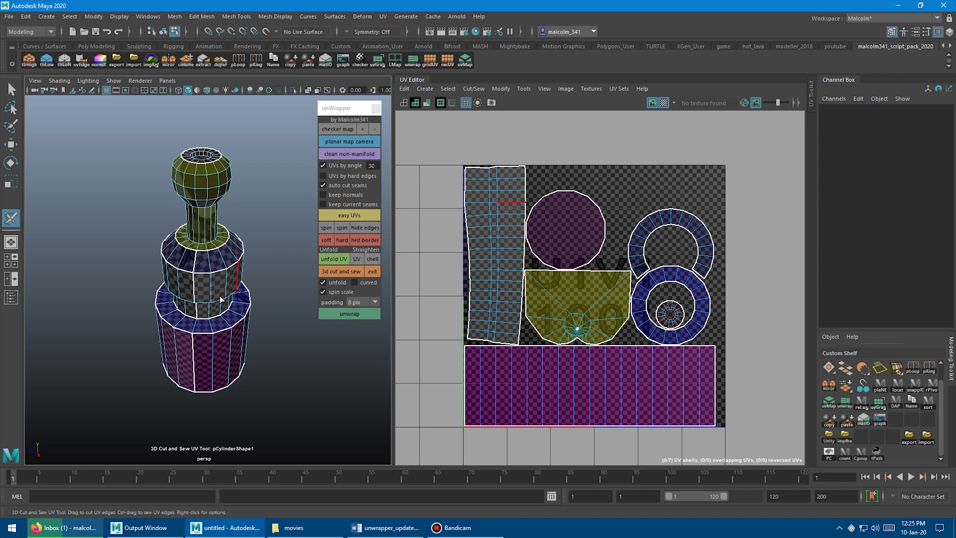
pyautogui.moveTo(193, 251); pyautogui.dragTo(200, 273)
pyautogui.keyDown('alt'); pyautogui.moveTo(234, 231); pyautogui.dragTo(243, 259, button='middle'); pyautogui.keyUp('alt')
pyautogui.keyDown('alt'); pyautogui.moveTo(243, 259); pyautogui.dragTo(252, 245); pyautogui.keyUp('alt')
pyautogui.keyDown('alt'); pyautogui.moveTo(204, 231); pyautogui.dragTo(242, 235, button='right'); pyautogui.keyUp('alt')
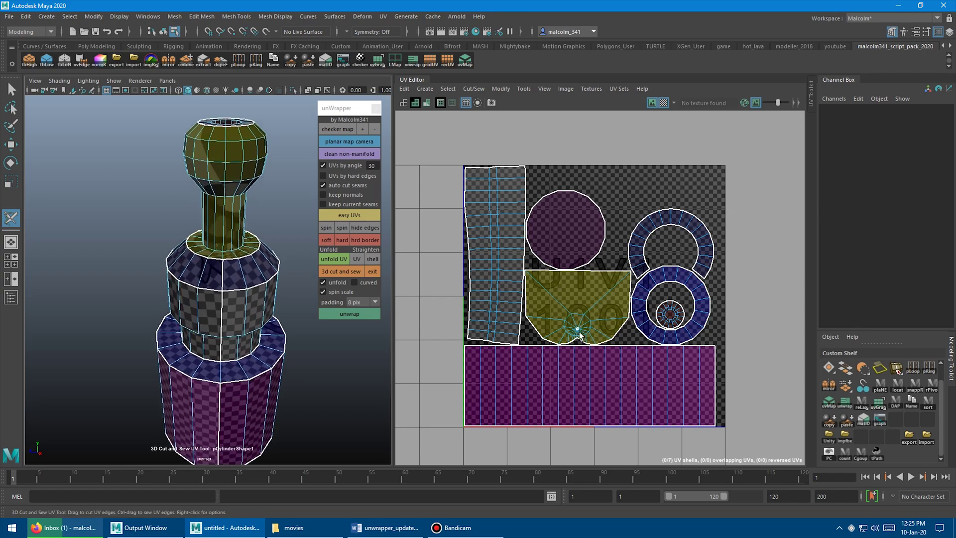
pyautogui.keyDown('alt'); pyautogui.moveTo(254, 225); pyautogui.dragTo(216, 233); pyautogui.keyUp('alt')
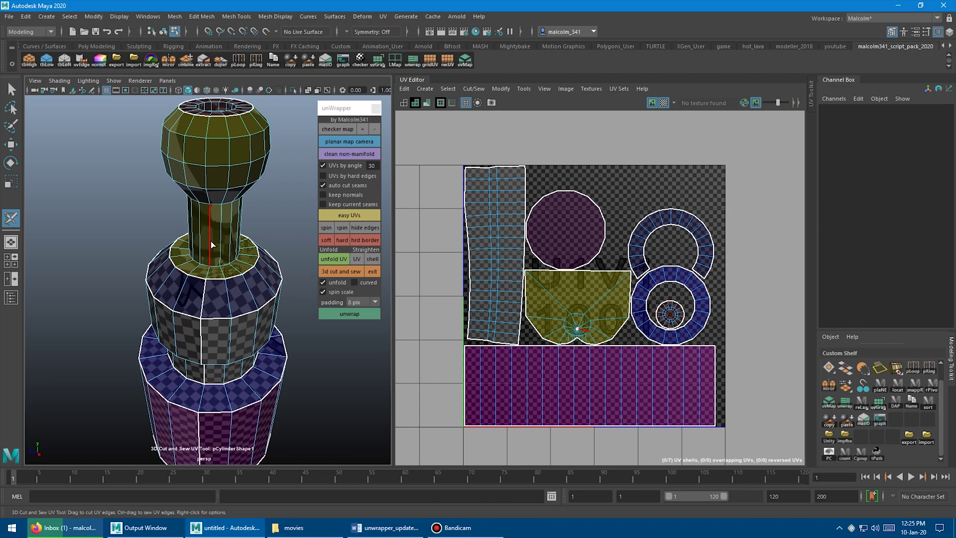
pyautogui.click(210, 241)
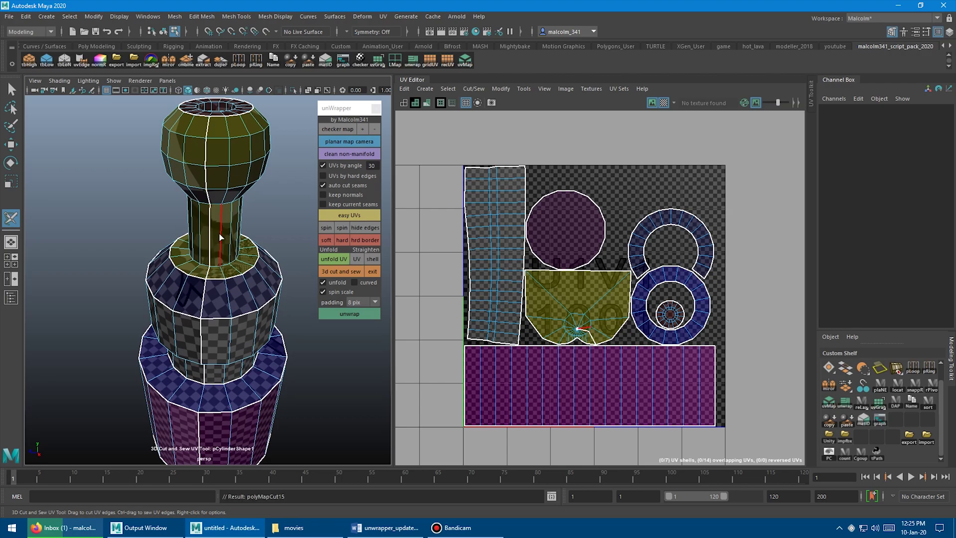
pyautogui.click(219, 234)
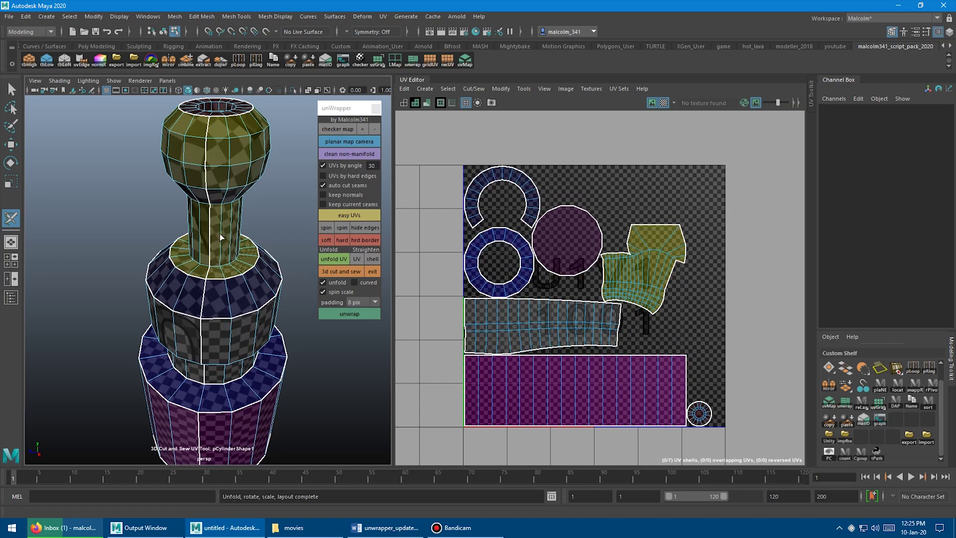
# Cut a seam loop around the base of the neck to separate the small shoulder ring, and unwrap again
pyautogui.keyDown('alt'); pyautogui.moveTo(233, 227); pyautogui.dragTo(284, 282); pyautogui.keyUp('alt')
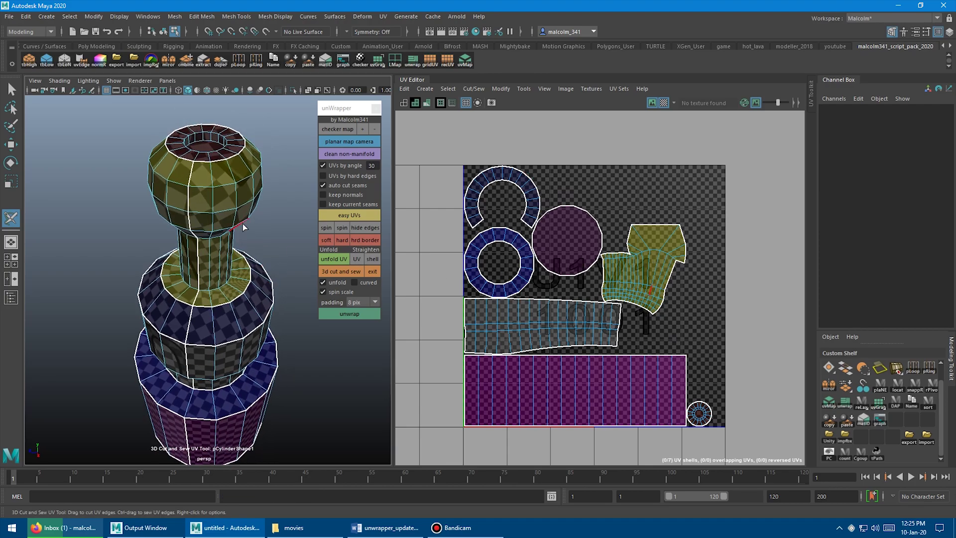
pyautogui.keyDown('alt'); pyautogui.moveTo(239, 222); pyautogui.dragTo(234, 252); pyautogui.keyUp('alt')
pyautogui.click(203, 275)
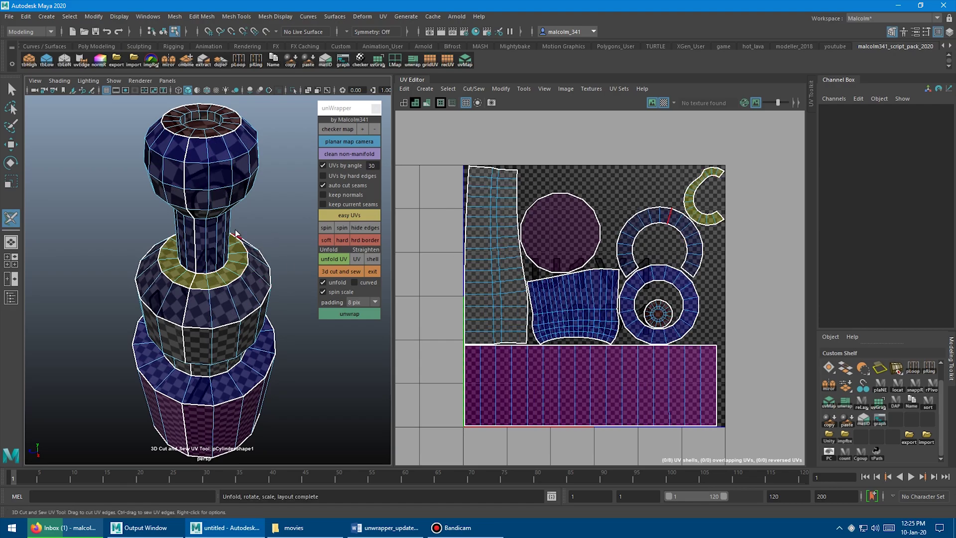
pyautogui.keyDown('alt'); pyautogui.moveTo(276, 229); pyautogui.dragTo(247, 240, button='right'); pyautogui.keyUp('alt')
pyautogui.keyDown('alt'); pyautogui.moveTo(248, 240); pyautogui.dragTo(210, 271); pyautogui.keyUp('alt')
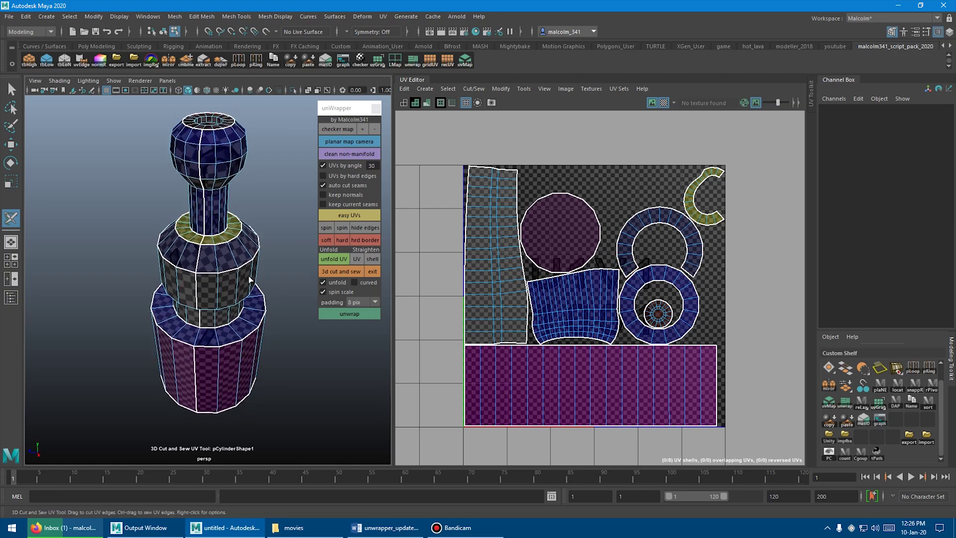
# Sew the shoulder's outer rim back to the middle section and repeat the unwrap
pyautogui.keyDown('alt'); pyautogui.moveTo(188, 237); pyautogui.dragTo(222, 261, button='right'); pyautogui.keyUp('alt')
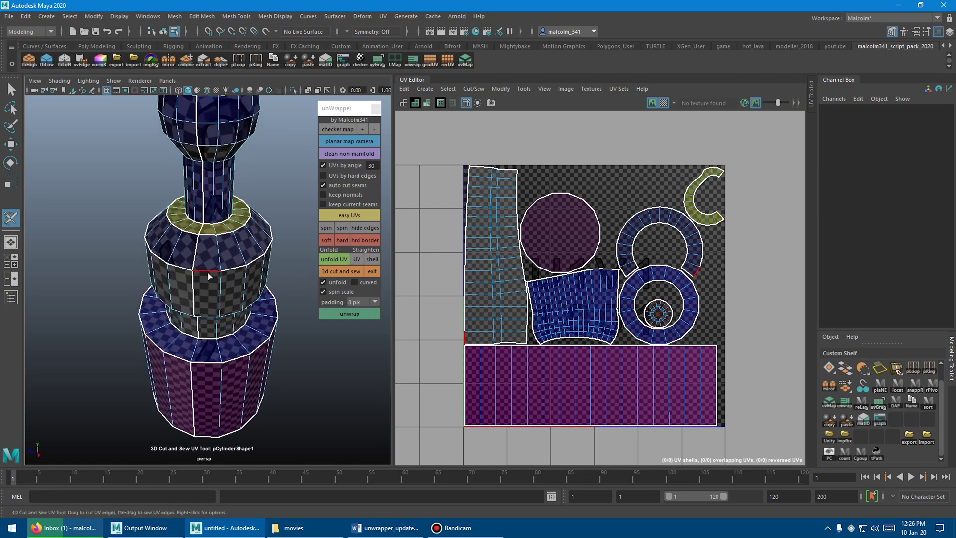
pyautogui.keyDown('ctrl'); pyautogui.click(208, 271); pyautogui.keyUp('ctrl')
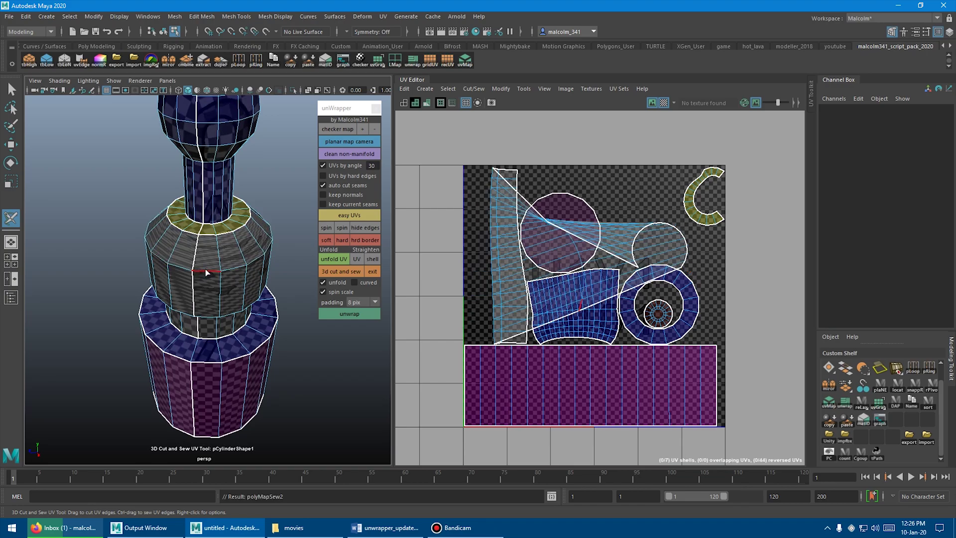
pyautogui.keyDown('alt'); pyautogui.moveTo(276, 207); pyautogui.dragTo(256, 191, button='middle'); pyautogui.keyUp('alt')
pyautogui.press('g')
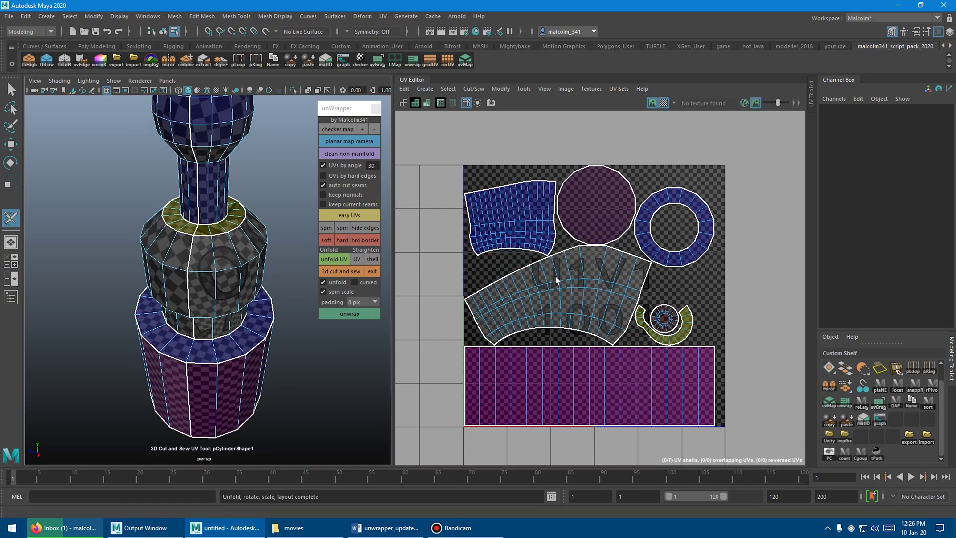
# Cut seam loops around the upper and lower rims of the middle section's straight band and re-unwrap the UVs
pyautogui.keyDown('alt'); pyautogui.moveTo(218, 238); pyautogui.dragTo(220, 224, button='middle'); pyautogui.keyUp('alt')
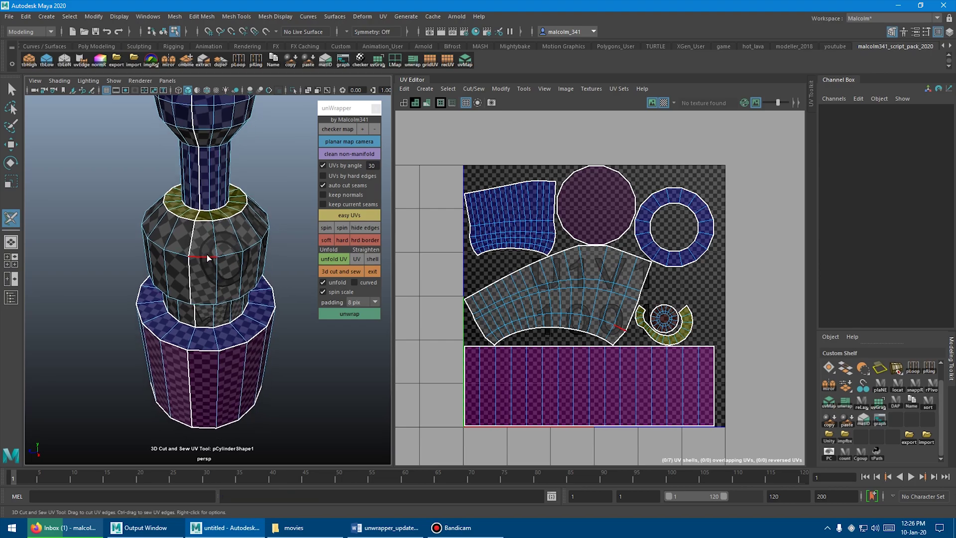
pyautogui.doubleClick(208, 258)
pyautogui.keyDown('alt'); pyautogui.moveTo(224, 262); pyautogui.dragTo(208, 202); pyautogui.keyUp('alt')
pyautogui.doubleClick(209, 205)
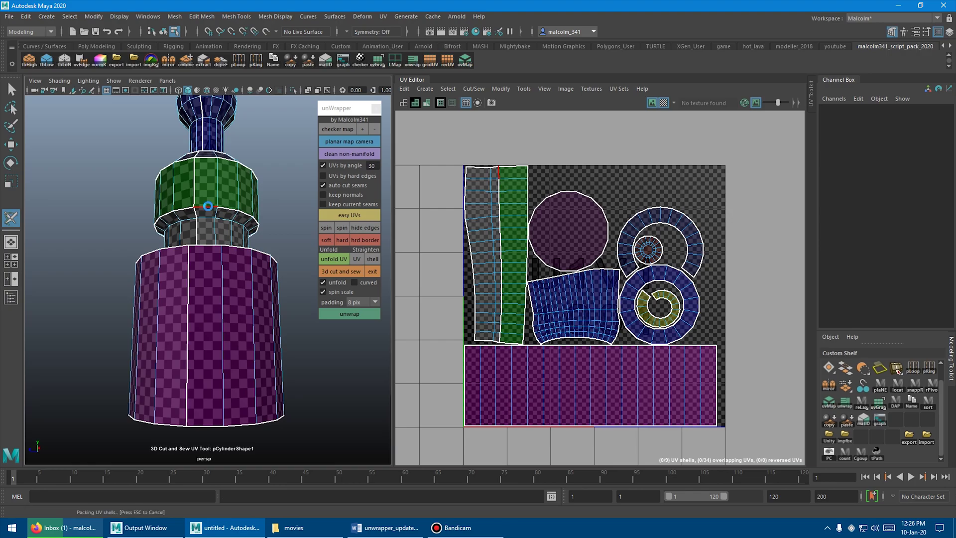
pyautogui.keyDown('alt'); pyautogui.moveTo(249, 213); pyautogui.dragTo(242, 248); pyautogui.keyUp('alt')
pyautogui.keyDown('alt'); pyautogui.moveTo(241, 249); pyautogui.dragTo(259, 203, button='right'); pyautogui.keyUp('alt')
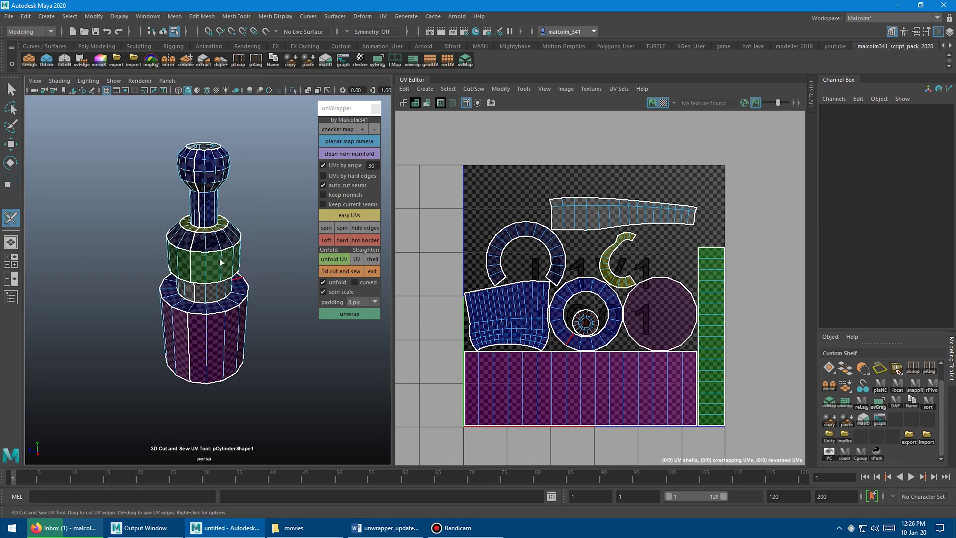
# Exit the 3D cut and sew tool and generate easy UVs for the whole model by an angle of 30
pyautogui.scroll(3, 201, 218)
pyautogui.scroll(2, 202, 218)
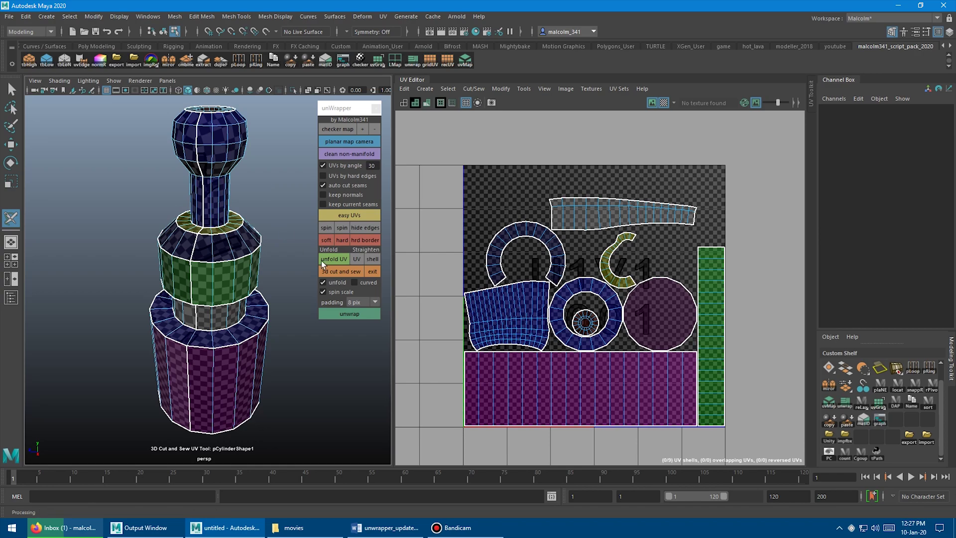
pyautogui.click(372, 271)
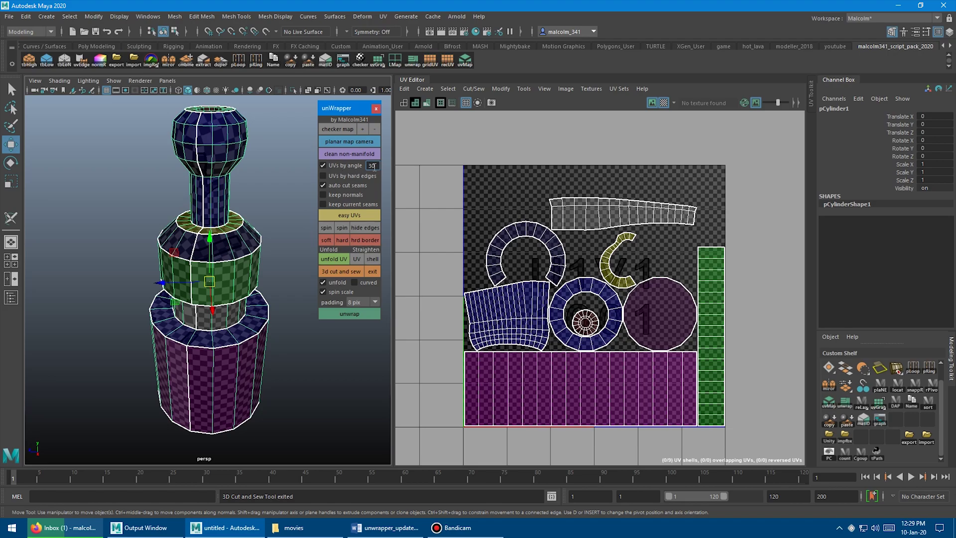
pyautogui.doubleClick(372, 167)
pyautogui.click(345, 214)
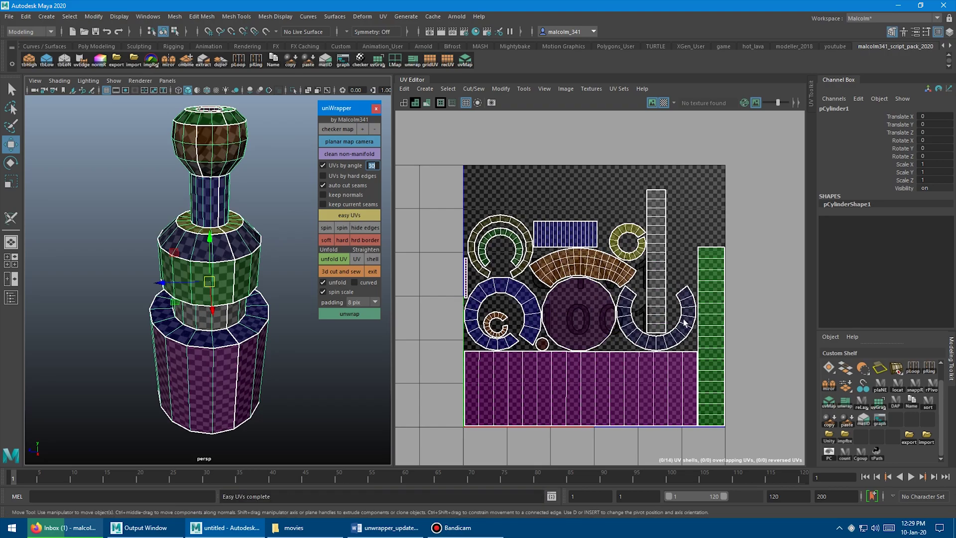
# Reset the model's UVs with a planar projection from a new camera angle
pyautogui.moveTo(209, 189)
pyautogui.keyDown('alt'); pyautogui.mouseDown()
pyautogui.moveTo(152, 220)
pyautogui.moveTo(119, 174)
pyautogui.moveTo(197, 198)
pyautogui.mouseUp(); pyautogui.keyUp('alt')
pyautogui.keyDown('alt'); pyautogui.moveTo(197, 198); pyautogui.dragTo(211, 198, button='right'); pyautogui.keyUp('alt')
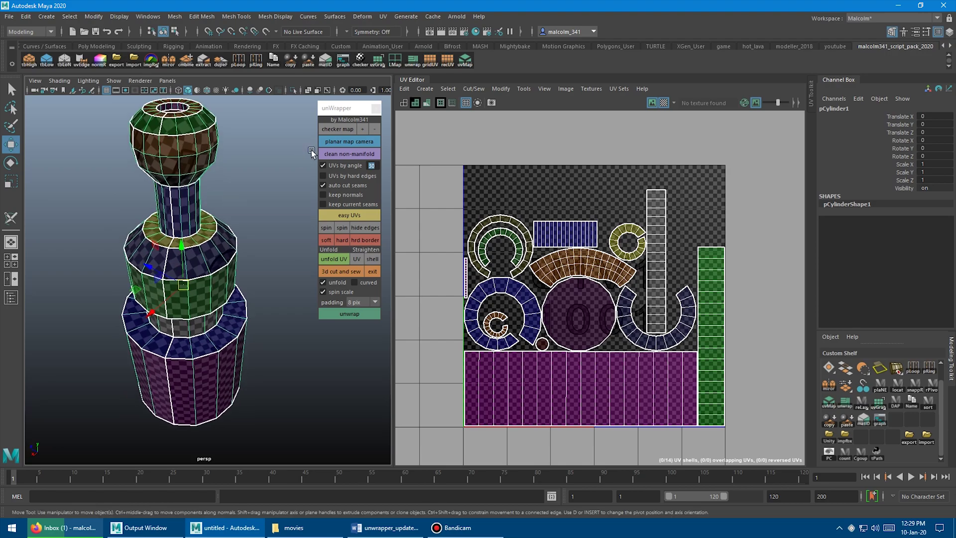
pyautogui.click(348, 141)
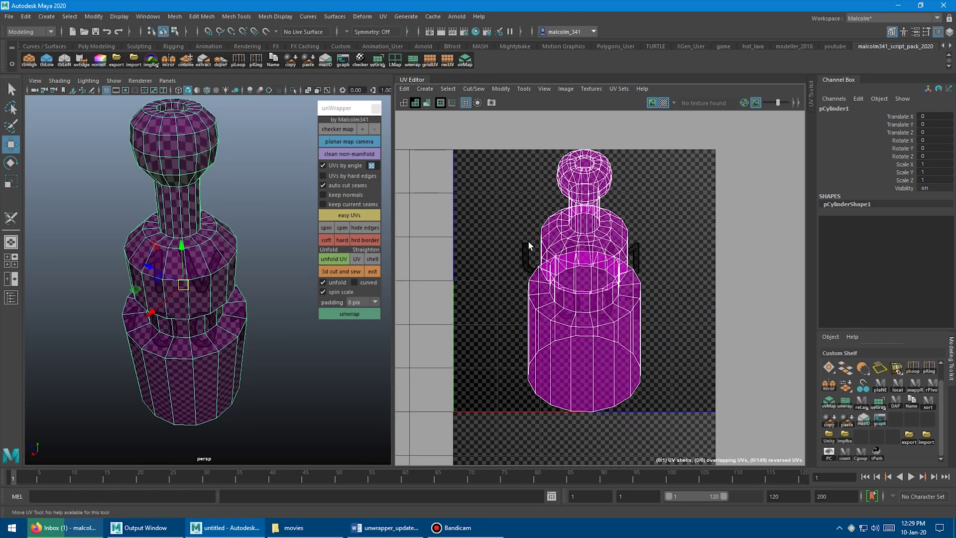
# Generate easy UVs for the whole model by an angle of 30 with automatic seam cutting
pyautogui.keyDown('alt'); pyautogui.moveTo(246, 193); pyautogui.dragTo(257, 203, button='middle'); pyautogui.keyUp('alt')
pyautogui.keyDown('alt'); pyautogui.moveTo(268, 204); pyautogui.dragTo(258, 204, button='right'); pyautogui.keyUp('alt')
pyautogui.press('q')
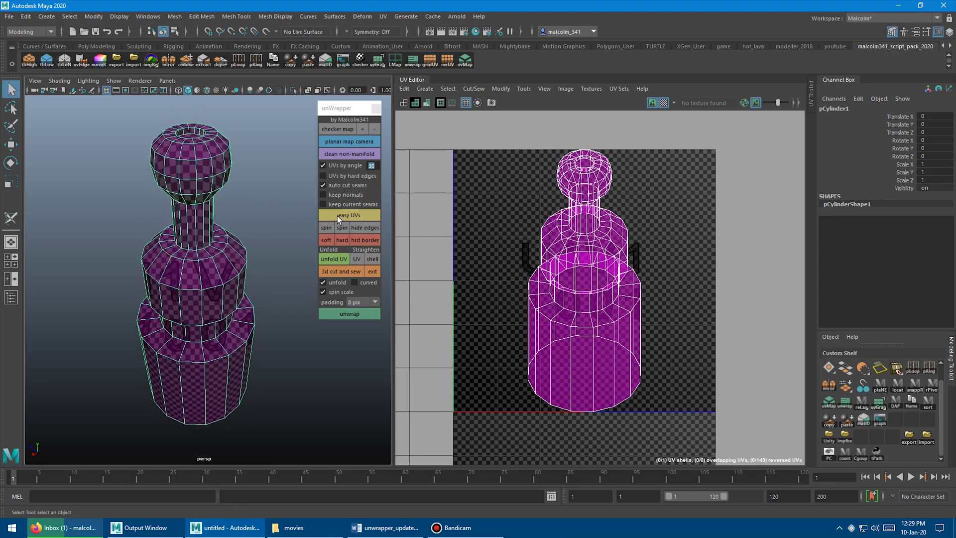
pyautogui.click(336, 216)
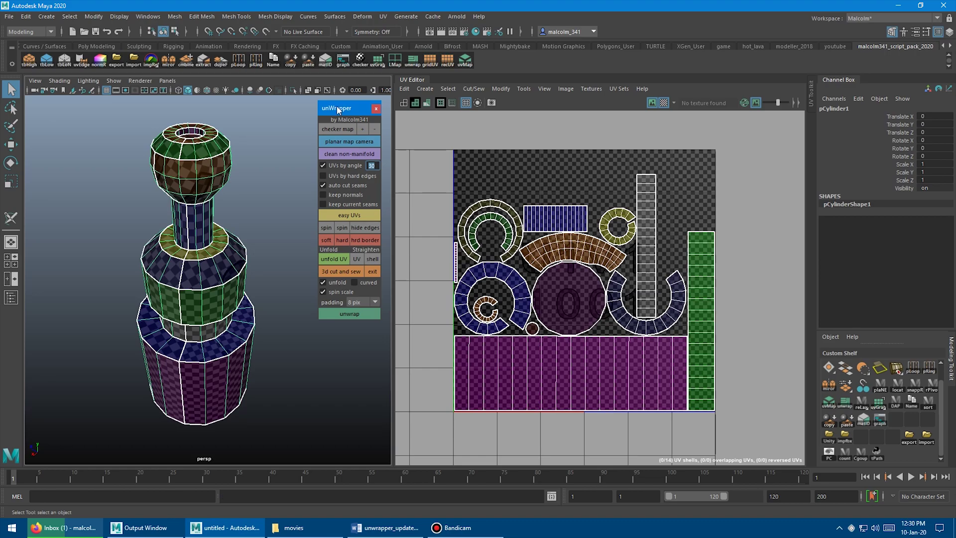
pyautogui.keyDown('alt'); pyautogui.moveTo(252, 163); pyautogui.dragTo(262, 160); pyautogui.keyUp('alt')
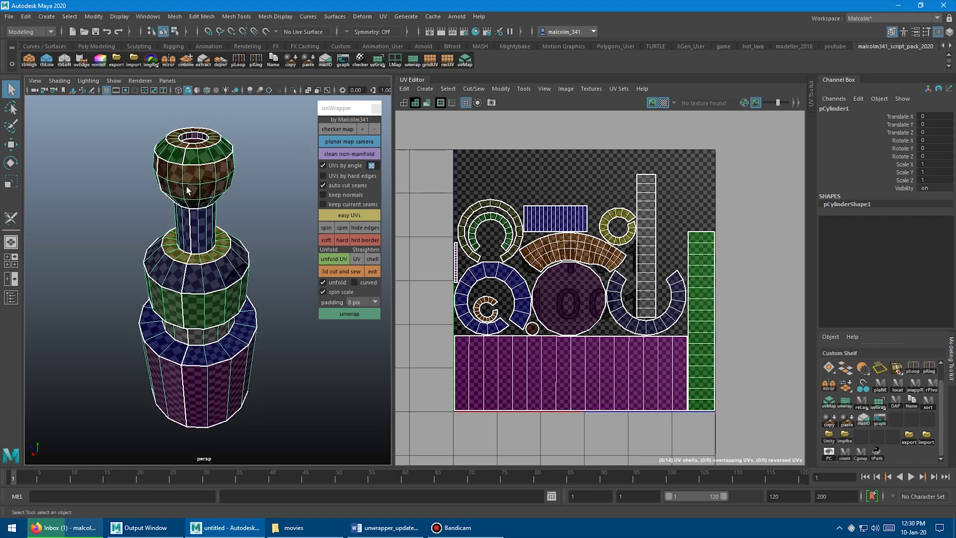
# Turn off the checker map and hide the edges to examine the model's hard and soft shading
pyautogui.click(333, 128)
pyautogui.keyDown('alt'); pyautogui.moveTo(254, 161); pyautogui.dragTo(234, 199); pyautogui.keyUp('alt')
pyautogui.click(359, 226)
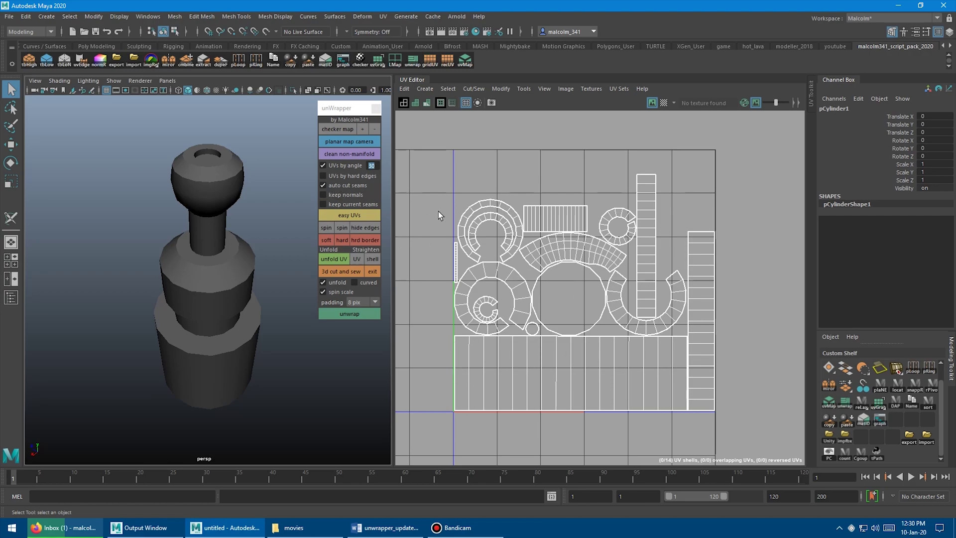
pyautogui.keyDown('alt'); pyautogui.moveTo(248, 293); pyautogui.dragTo(184, 281); pyautogui.keyUp('alt')
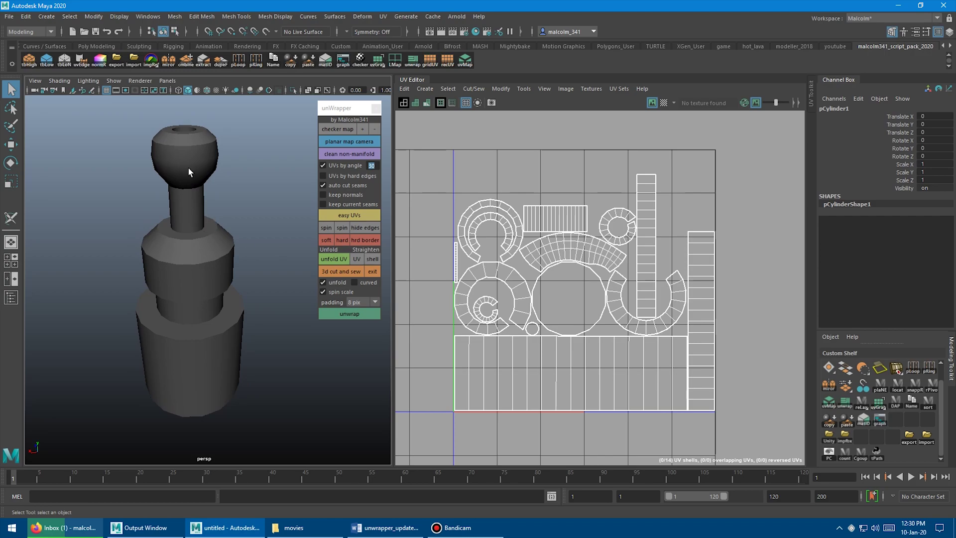
pyautogui.keyDown('alt'); pyautogui.moveTo(190, 169); pyautogui.dragTo(220, 166, button='middle'); pyautogui.keyUp('alt')
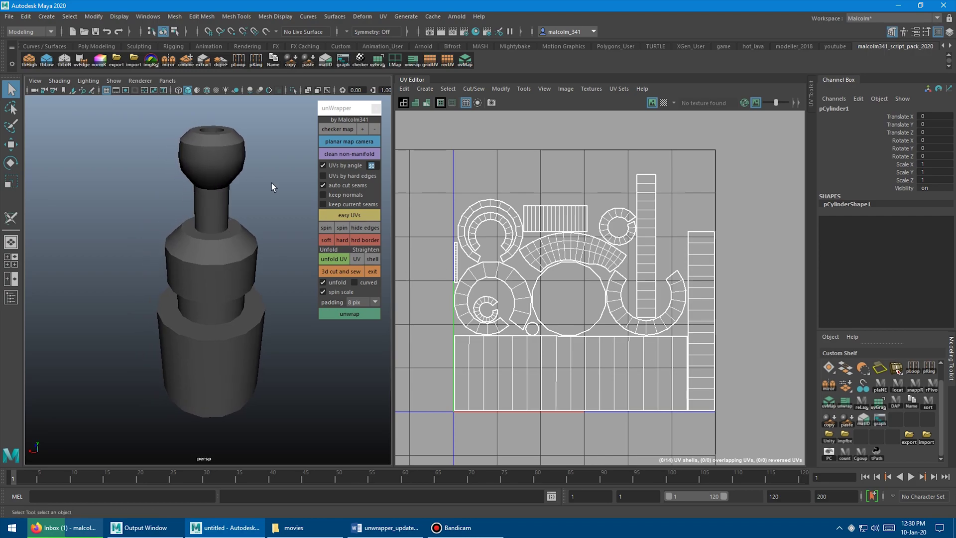
# Soften the normals of the whole model and view it with its edges hidden
pyautogui.click(364, 227)
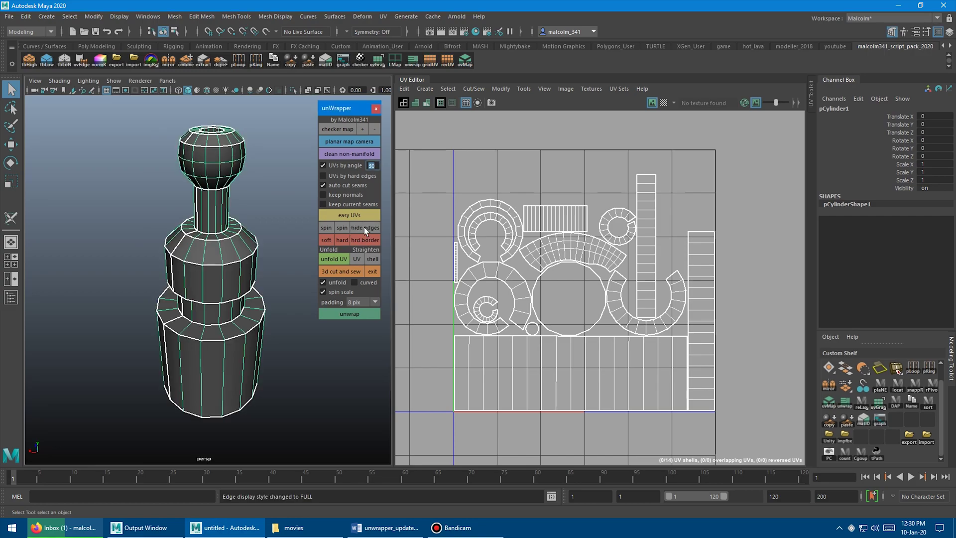
pyautogui.click(324, 240)
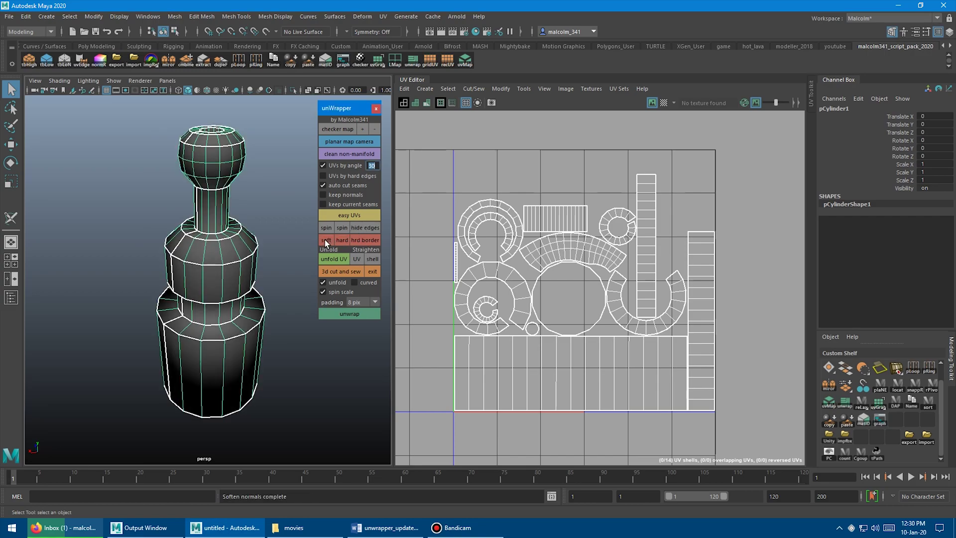
pyautogui.click(357, 227)
pyautogui.keyDown('alt'); pyautogui.moveTo(229, 201); pyautogui.dragTo(220, 199, button='middle'); pyautogui.keyUp('alt')
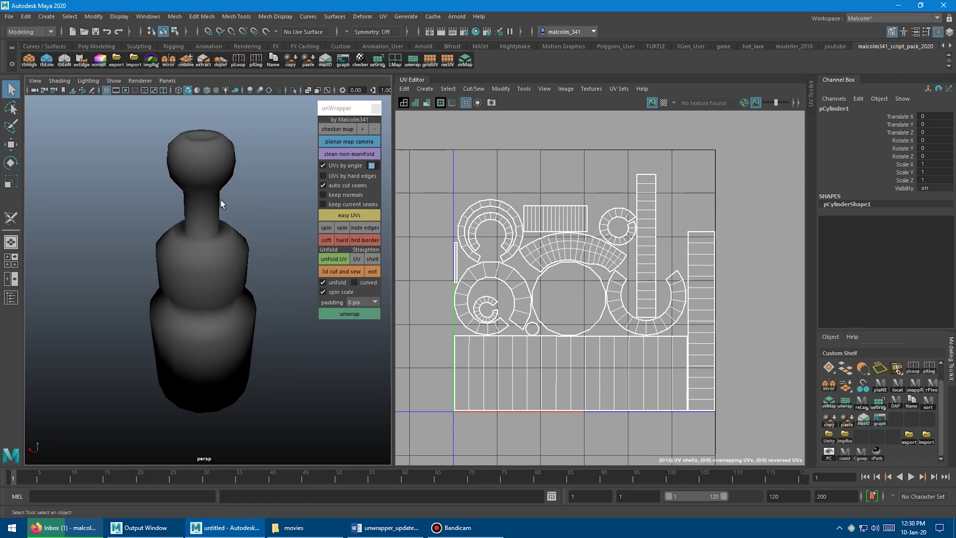
pyautogui.moveTo(207, 229)
pyautogui.keyDown('alt'); pyautogui.mouseDown()
pyautogui.moveTo(213, 215)
pyautogui.moveTo(219, 222)
pyautogui.mouseUp(); pyautogui.keyUp('alt')
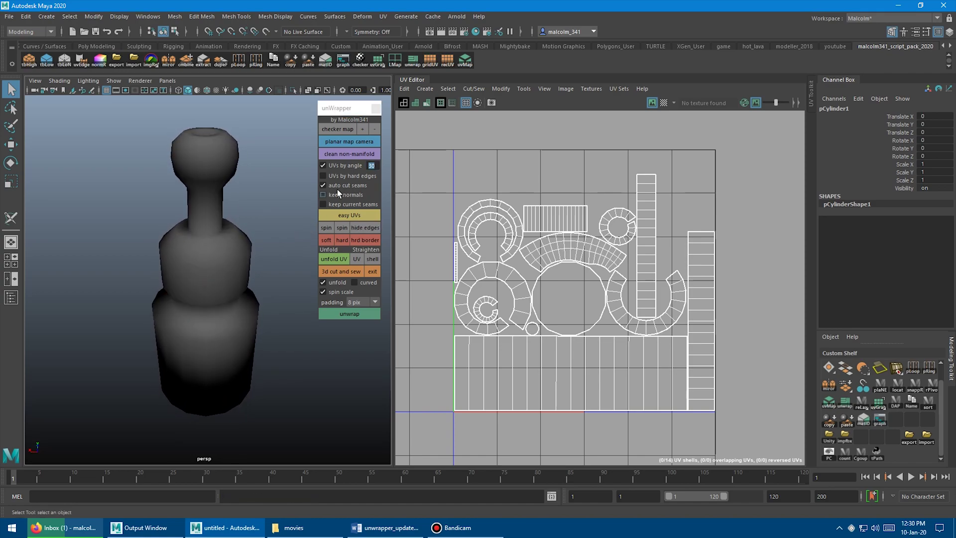
# Reset the softened model's UVs with a planar camera projection and regenerate easy UVs by an angle of 30 without keeping normals
pyautogui.click(337, 142)
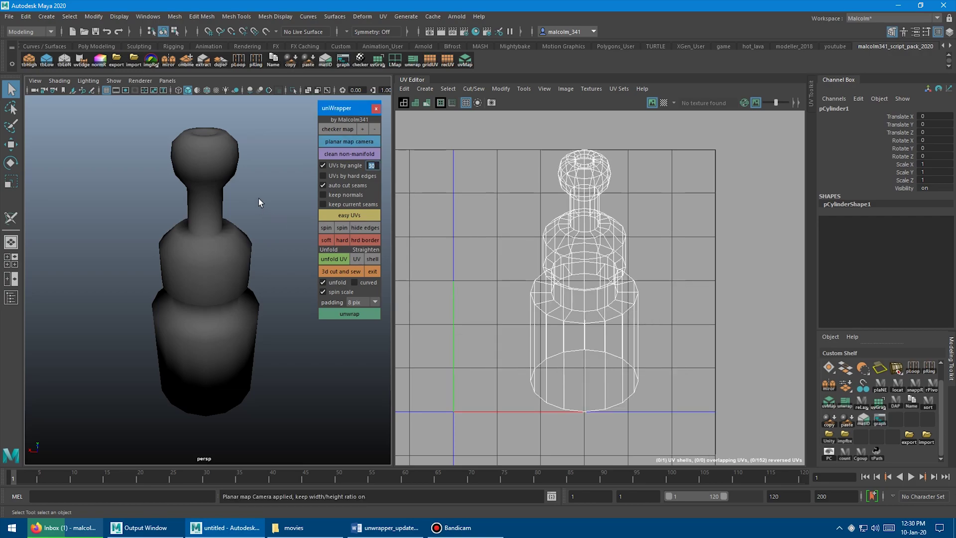
pyautogui.click(364, 228)
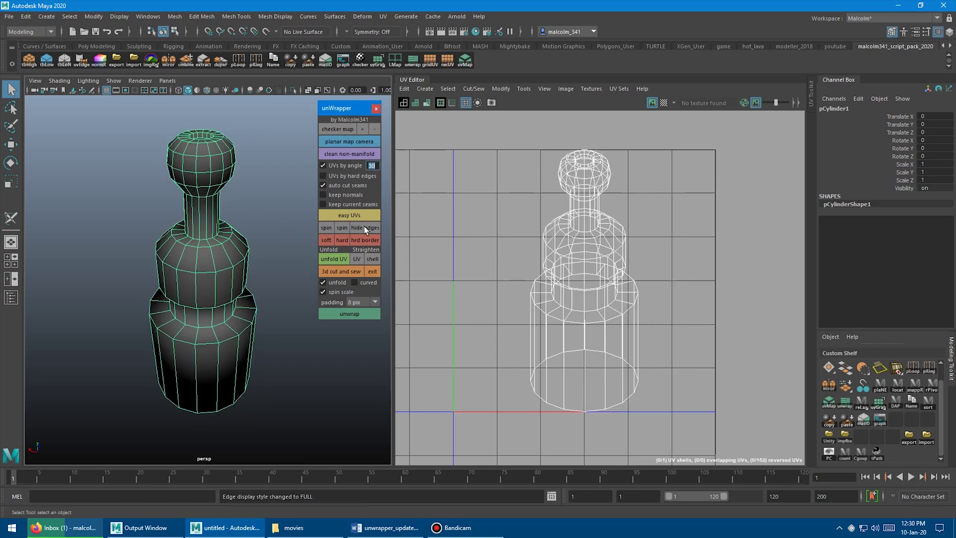
pyautogui.click(364, 226)
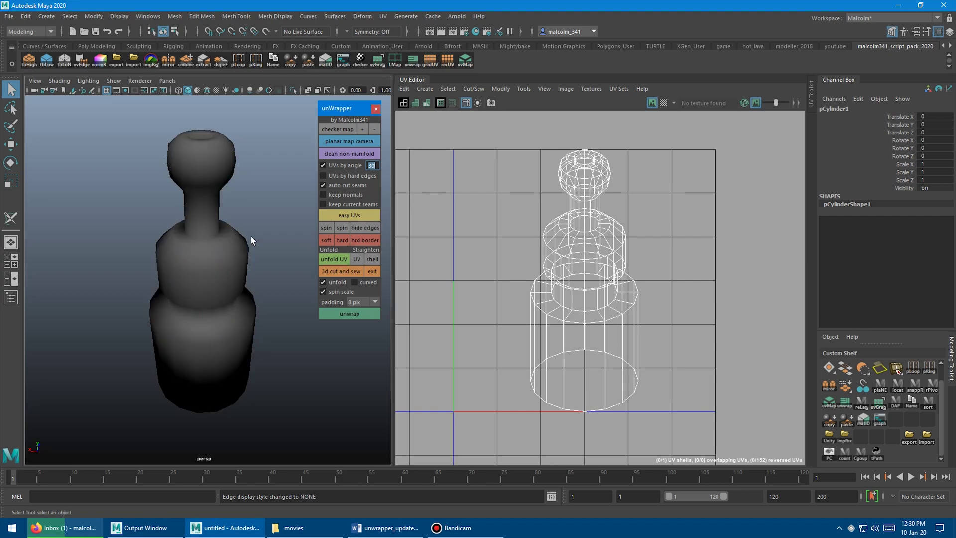
pyautogui.click(335, 215)
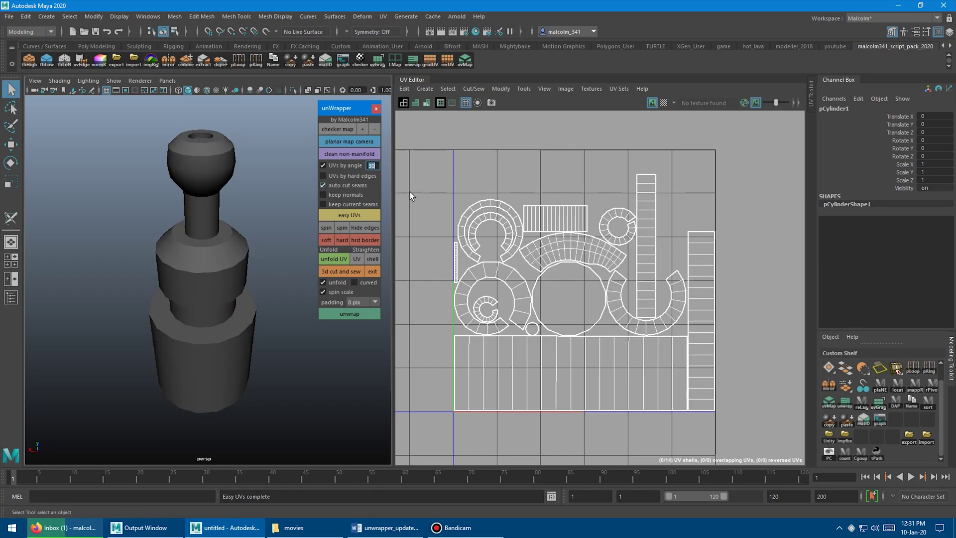
pyautogui.click(429, 219)
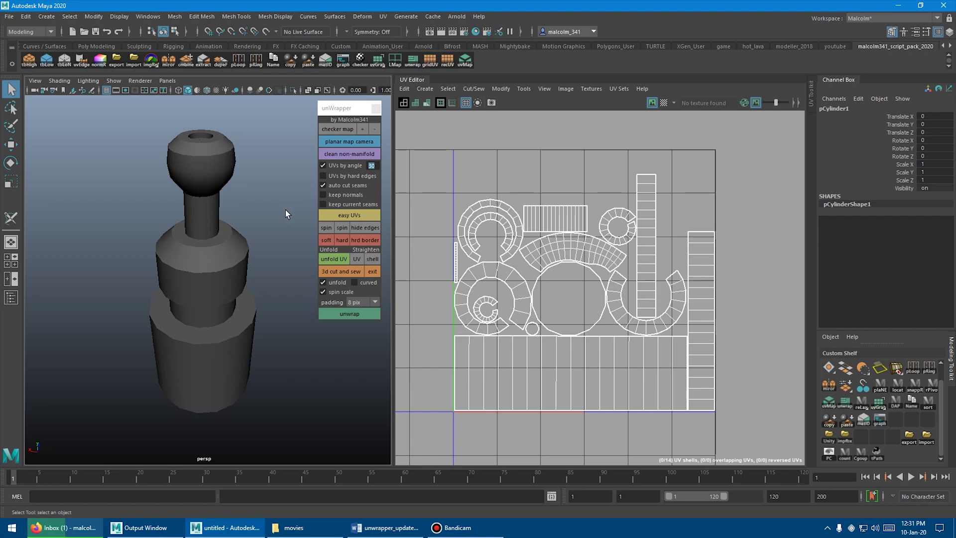
# Reproject the UVs from the camera, generate easy UVs with auto cut seams disabled, and inspect the distortion with the checker map and edges shown
pyautogui.click(336, 142)
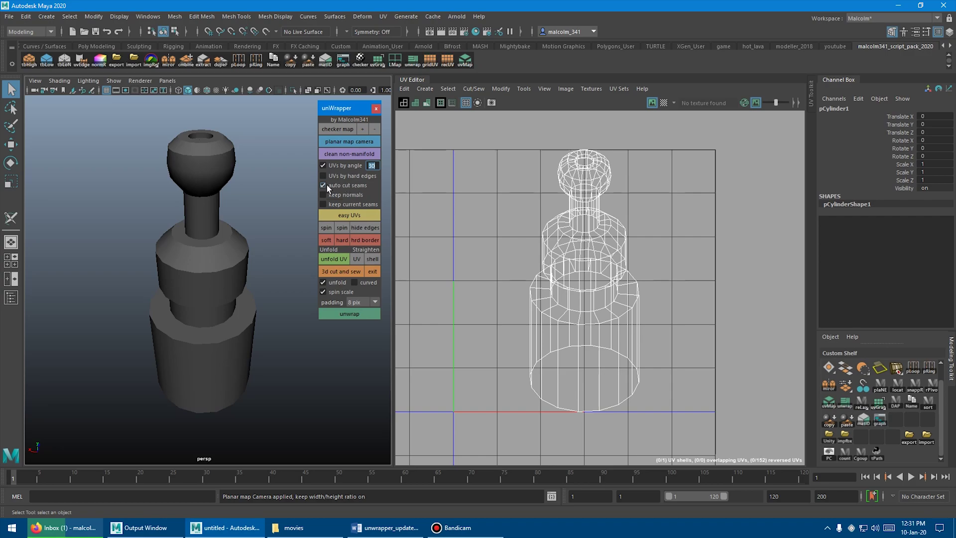
pyautogui.click(343, 214)
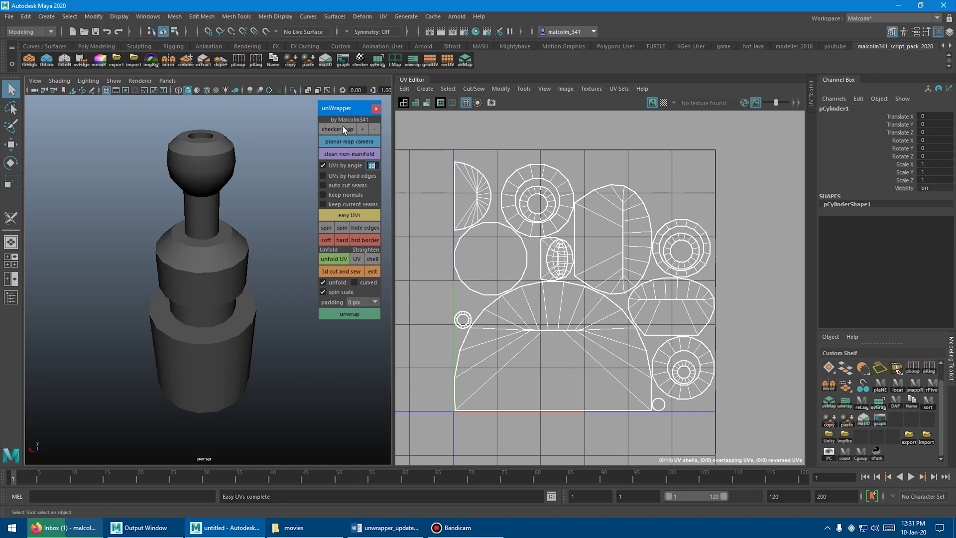
pyautogui.click(343, 129)
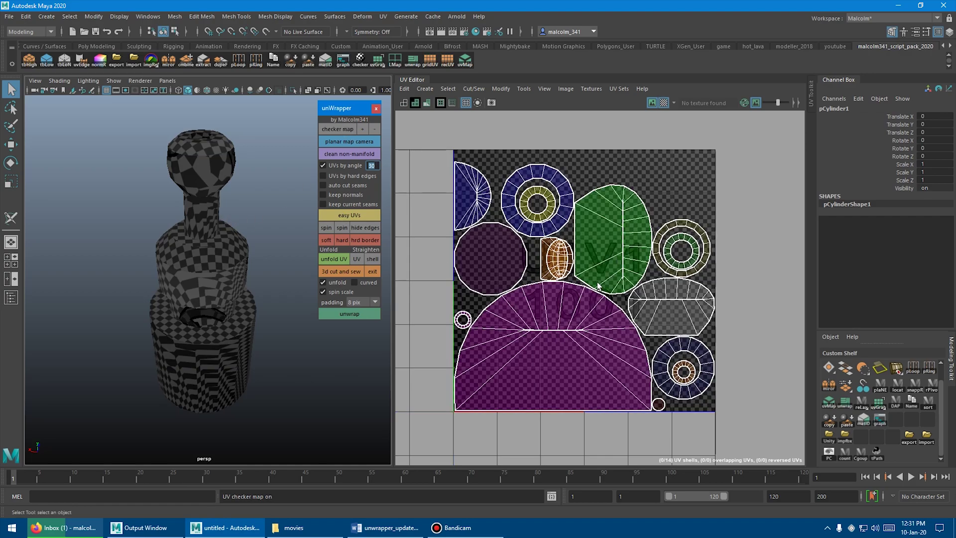
pyautogui.keyDown('alt'); pyautogui.moveTo(251, 258); pyautogui.dragTo(313, 181); pyautogui.keyUp('alt')
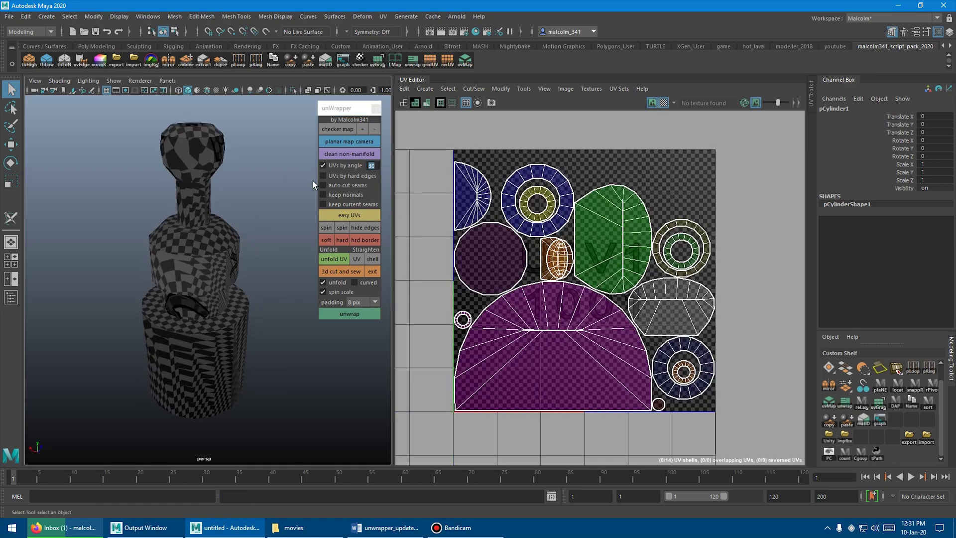
pyautogui.click(363, 228)
pyautogui.keyDown('alt'); pyautogui.moveTo(169, 229); pyautogui.dragTo(122, 207); pyautogui.keyUp('alt')
pyautogui.keyDown('alt'); pyautogui.moveTo(259, 334); pyautogui.dragTo(279, 279); pyautogui.keyUp('alt')
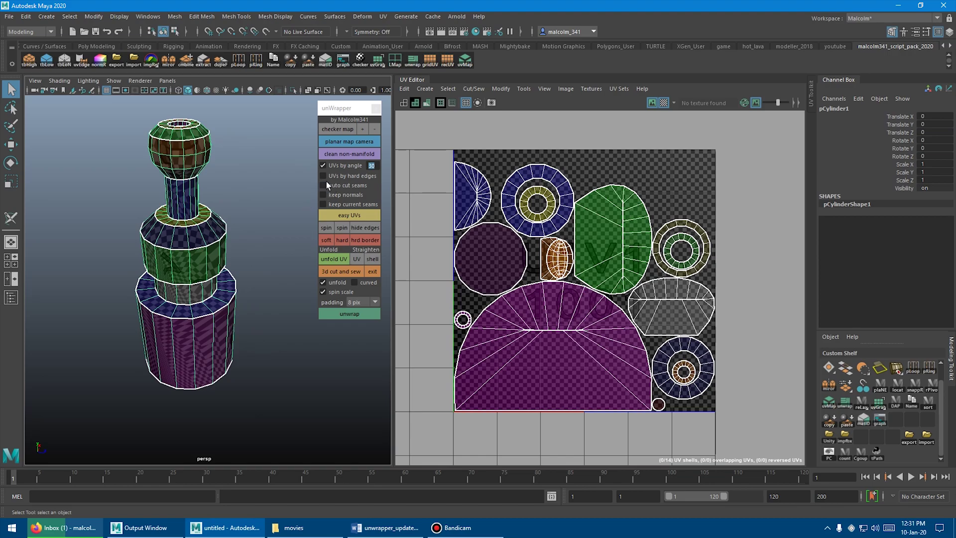
# Re-enable auto cut seams, regenerate the easy UVs, and inspect the seams and checker pattern around the model
pyautogui.click(332, 184)
pyautogui.keyDown('alt'); pyautogui.moveTo(261, 185); pyautogui.dragTo(304, 204); pyautogui.keyUp('alt')
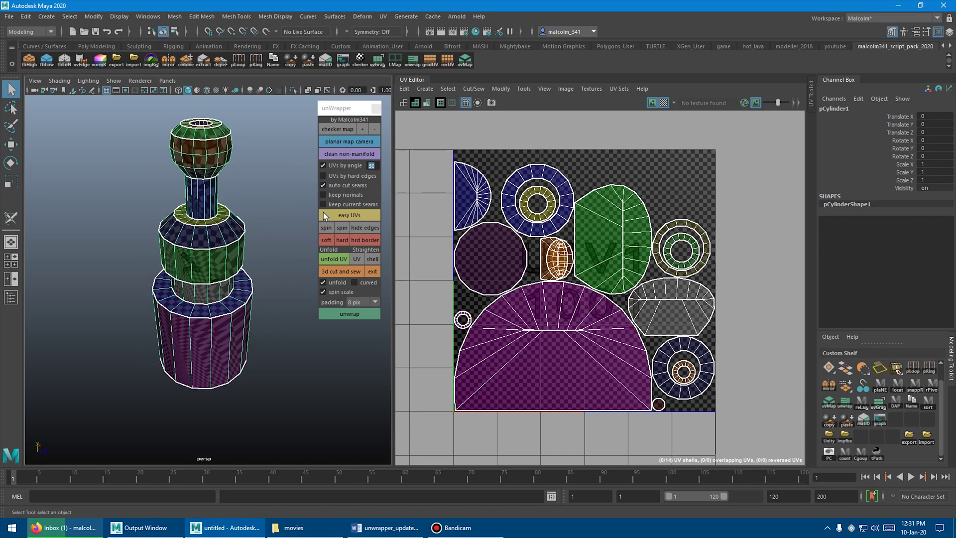
pyautogui.click(333, 213)
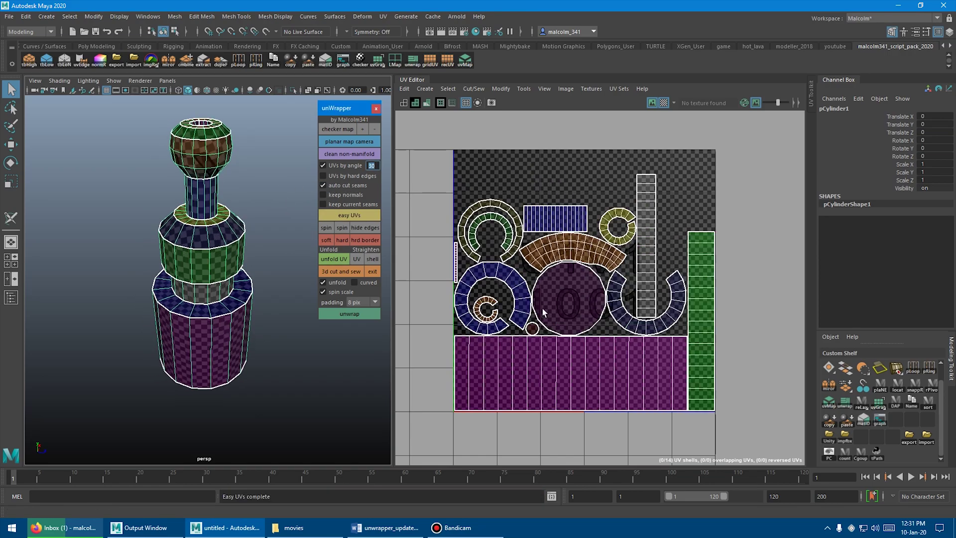
pyautogui.keyDown('alt'); pyautogui.moveTo(193, 208); pyautogui.dragTo(217, 220); pyautogui.keyUp('alt')
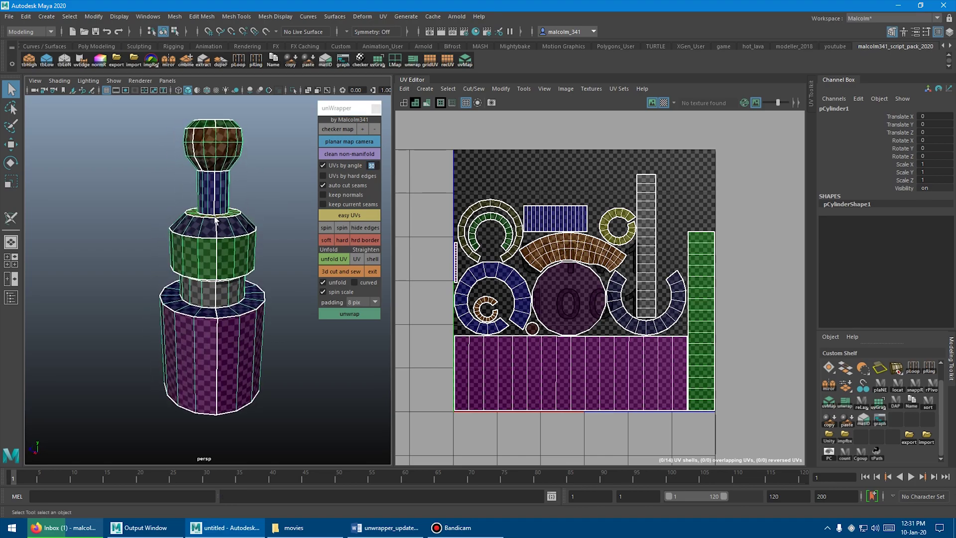
pyautogui.keyDown('alt'); pyautogui.moveTo(218, 273); pyautogui.dragTo(238, 215); pyautogui.keyUp('alt')
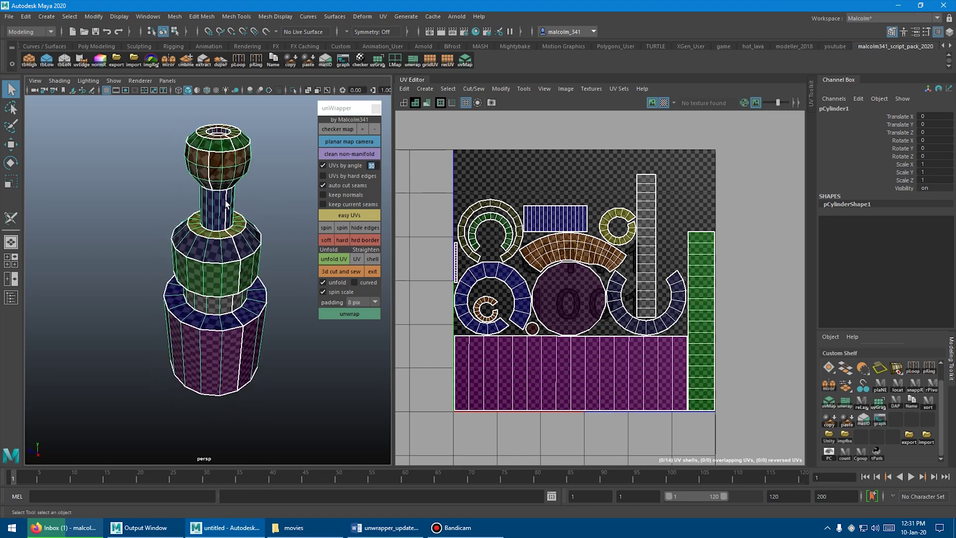
pyautogui.keyDown('alt'); pyautogui.moveTo(244, 335); pyautogui.dragTo(243, 383); pyautogui.keyUp('alt')
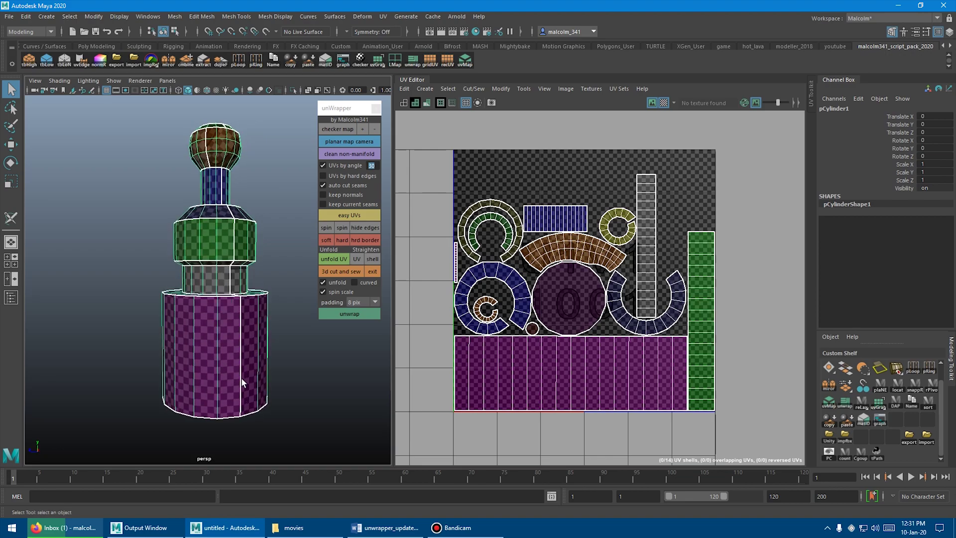
pyautogui.keyDown('alt'); pyautogui.moveTo(227, 246); pyautogui.dragTo(245, 260); pyautogui.keyUp('alt')
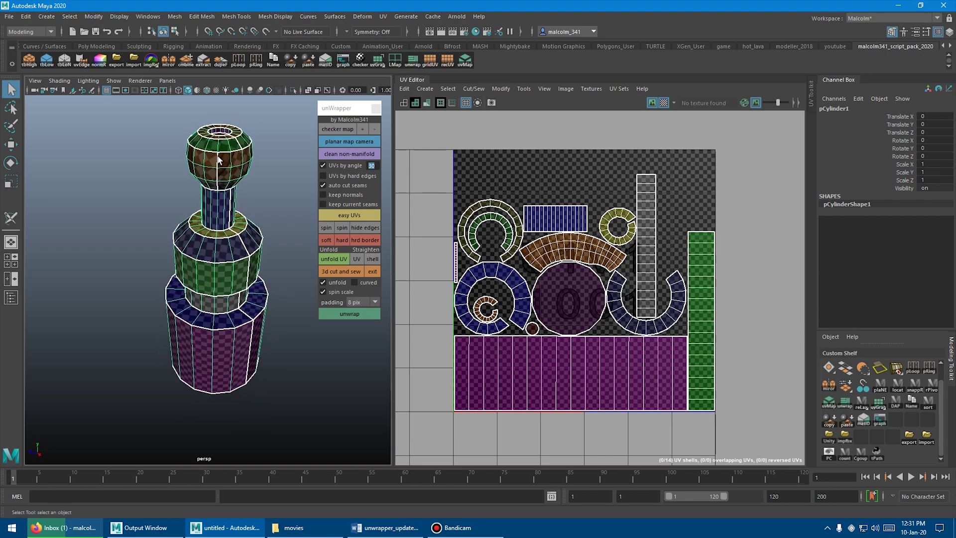
pyautogui.keyDown('alt'); pyautogui.moveTo(223, 164); pyautogui.dragTo(271, 205); pyautogui.keyUp('alt')
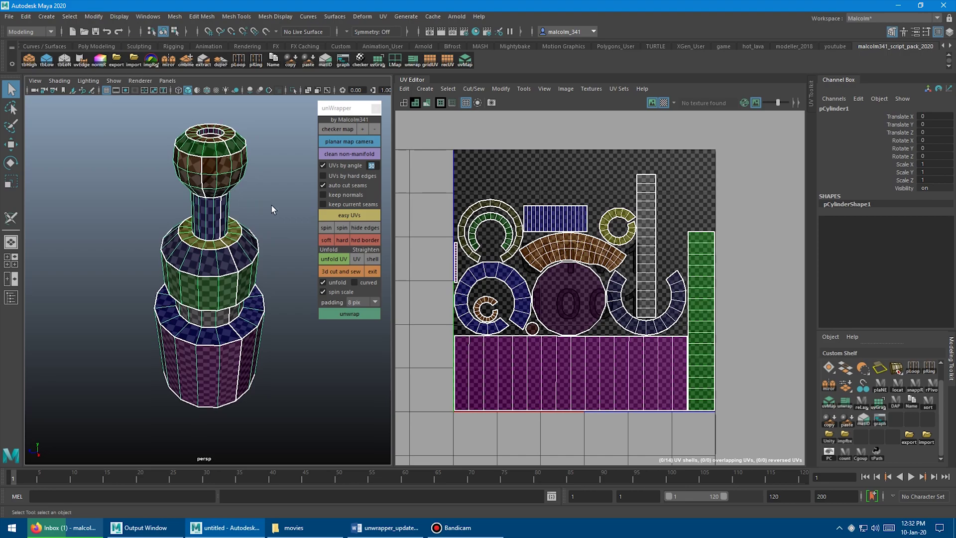
# Turn off the checker map, hide the edges and soften the normals of the whole model
pyautogui.click(332, 129)
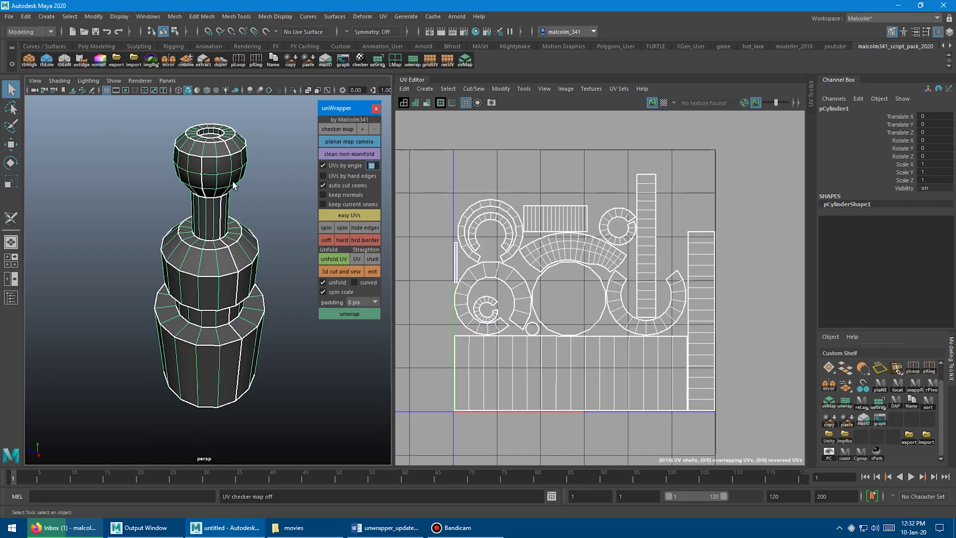
pyautogui.keyDown('alt'); pyautogui.moveTo(229, 185); pyautogui.dragTo(248, 180, button='middle'); pyautogui.keyUp('alt')
pyautogui.click(360, 227)
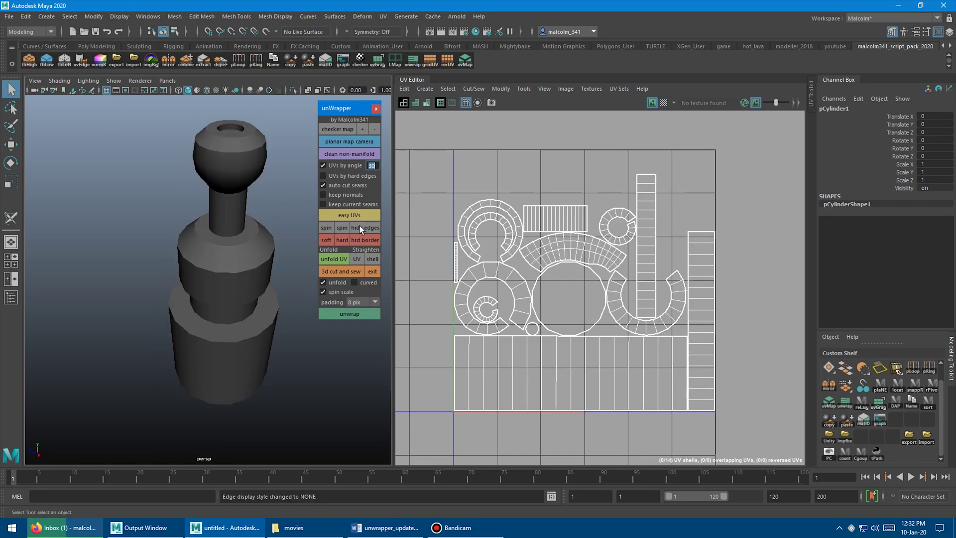
pyautogui.click(324, 240)
pyautogui.keyDown('alt'); pyautogui.moveTo(307, 246); pyautogui.dragTo(245, 240); pyautogui.keyUp('alt')
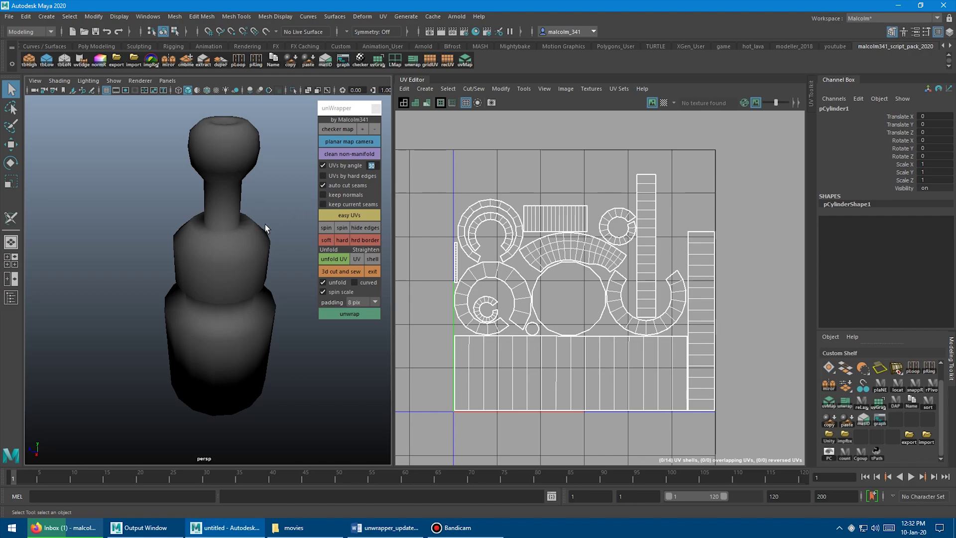
# Enable keep normals, reset the UVs with a planar camera projection and regenerate easy UVs by an angle of 30
pyautogui.click(322, 195)
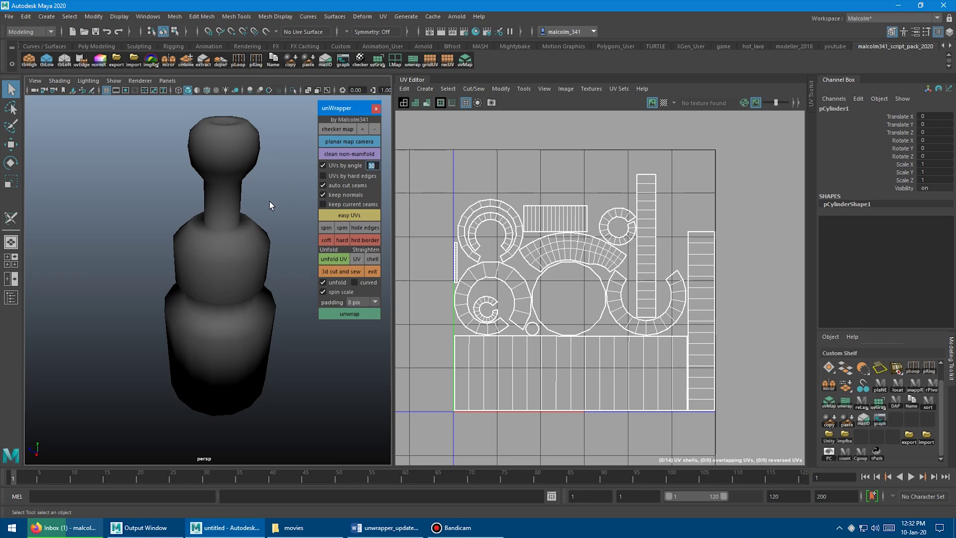
pyautogui.click(341, 214)
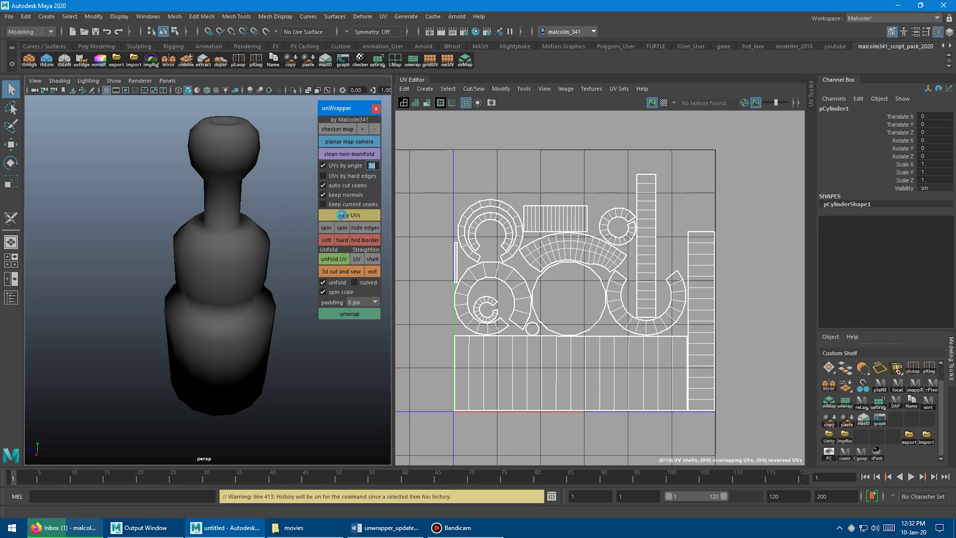
pyautogui.click(343, 143)
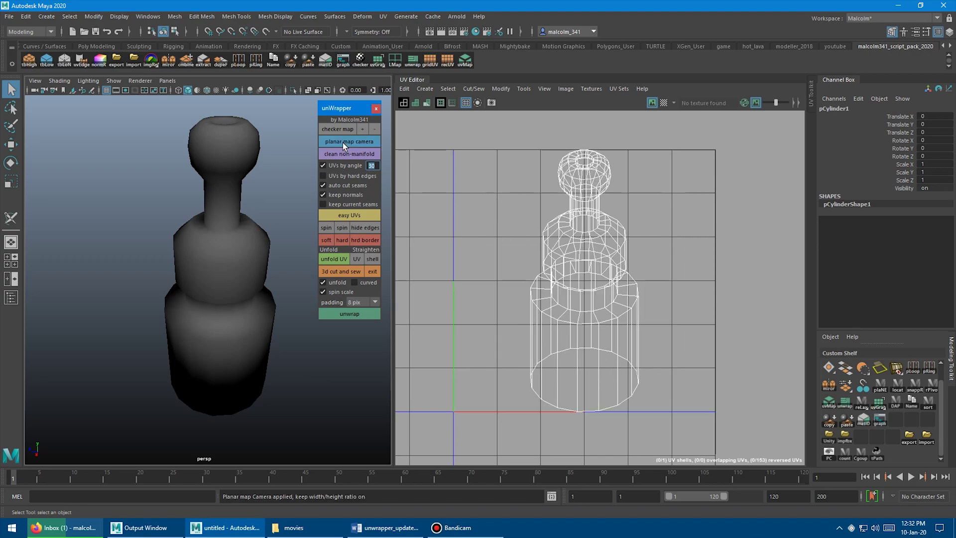
pyautogui.click(342, 214)
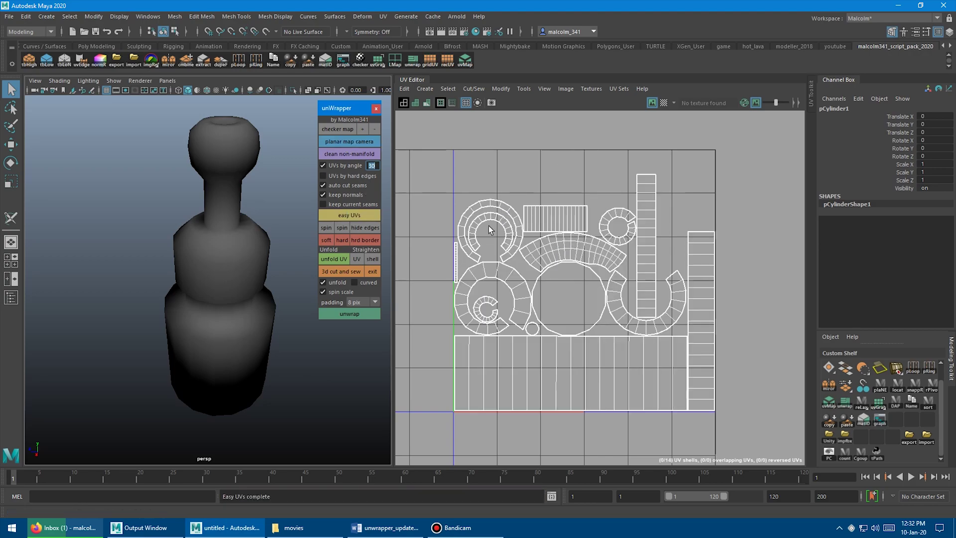
pyautogui.click(234, 242)
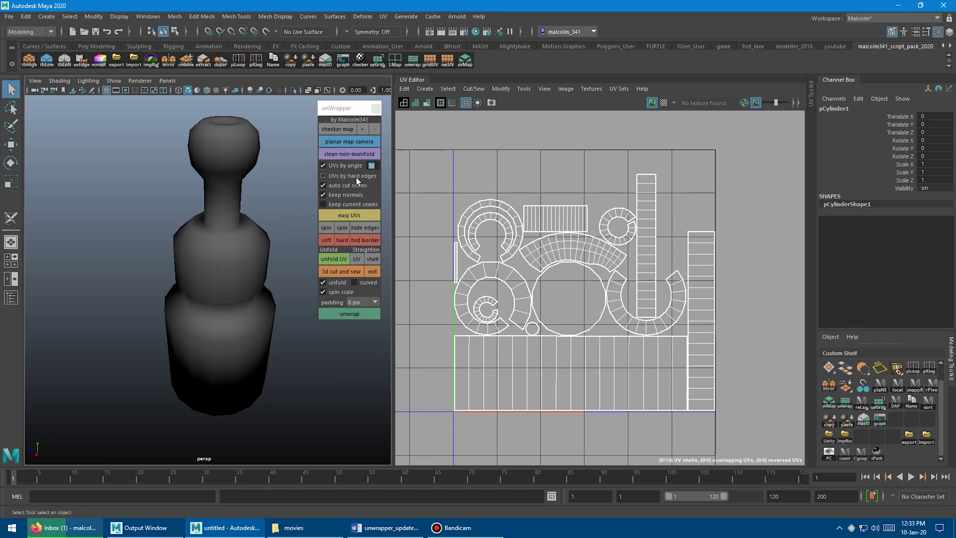
# Switch to UVs by hard edges with auto cut seams disabled, reproject the UVs from the camera and generate easy UVs
pyautogui.click(322, 166)
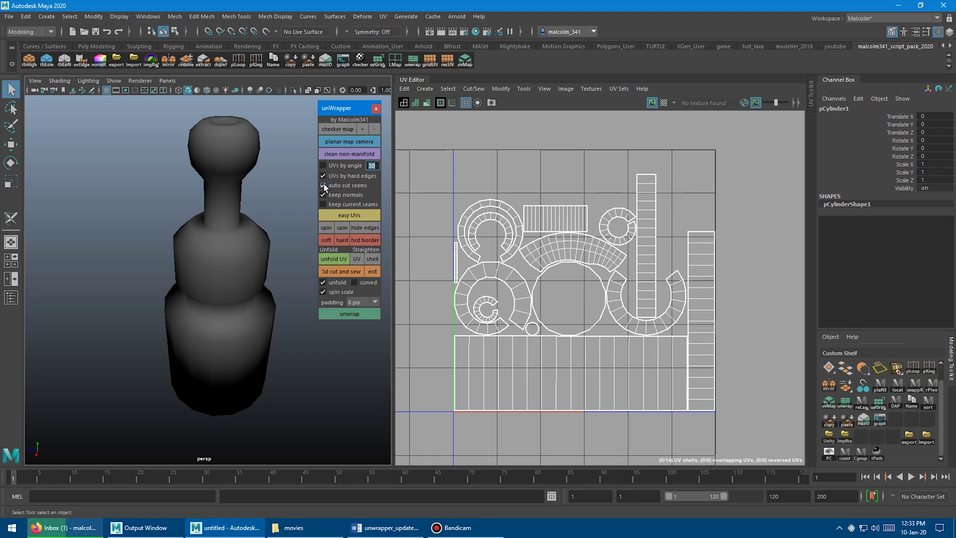
pyautogui.click(346, 142)
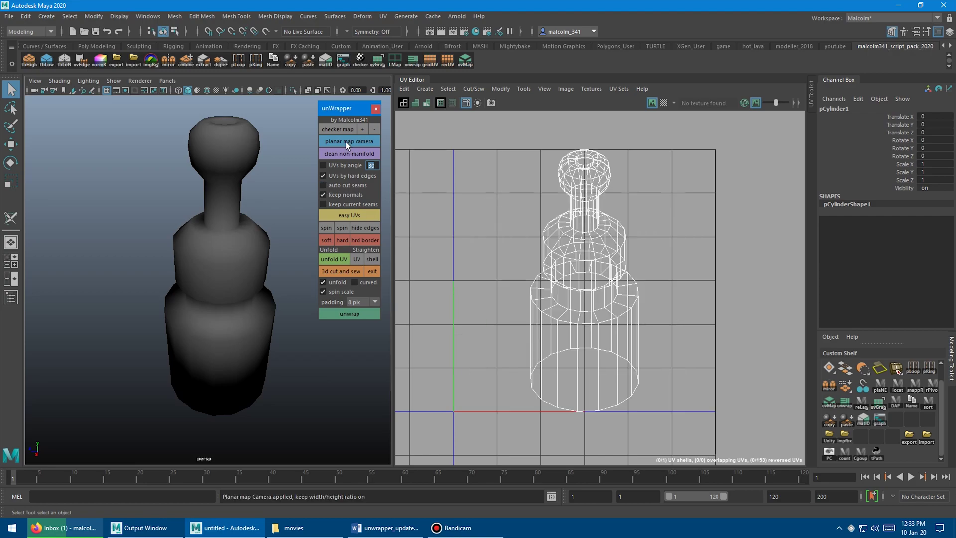
pyautogui.click(348, 215)
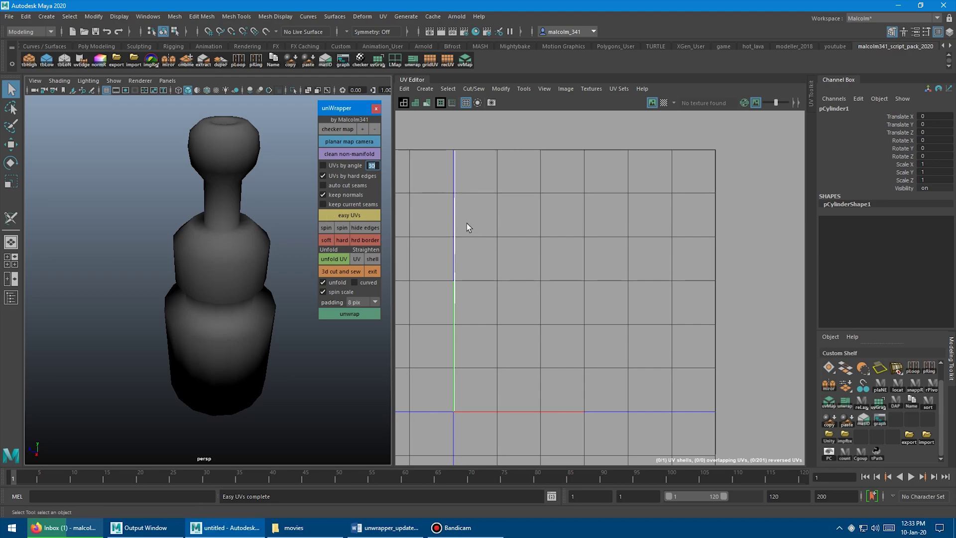
# Harden a vertical edge loop running along the cylinder's full height and regenerate the easy UVs
pyautogui.keyDown('alt'); pyautogui.moveTo(282, 205); pyautogui.dragTo(278, 190, button='middle'); pyautogui.keyUp('alt')
pyautogui.moveTo(230, 235); pyautogui.dragTo(229, 212, button='right')
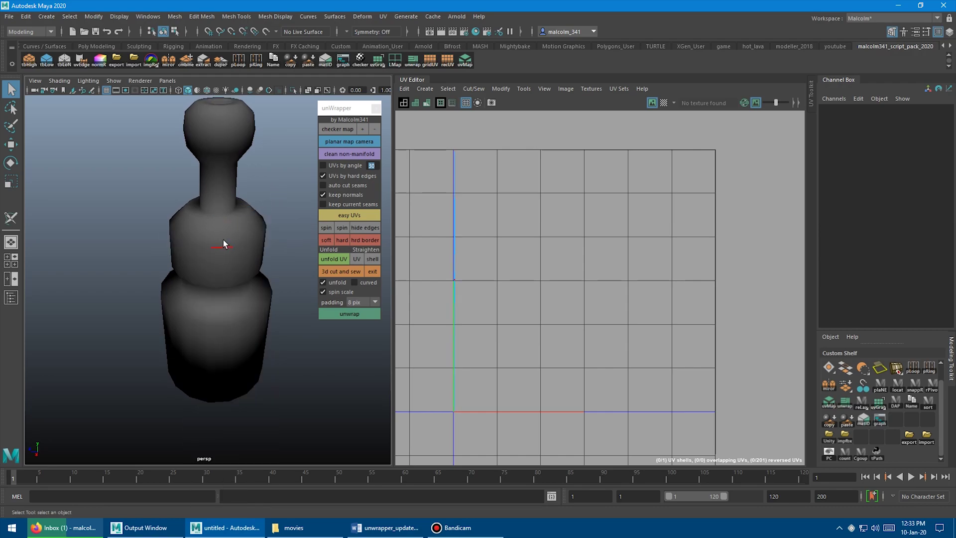
pyautogui.doubleClick(208, 261)
pyautogui.keyDown('alt'); pyautogui.moveTo(209, 261); pyautogui.dragTo(213, 167); pyautogui.keyUp('alt')
pyautogui.click(345, 240)
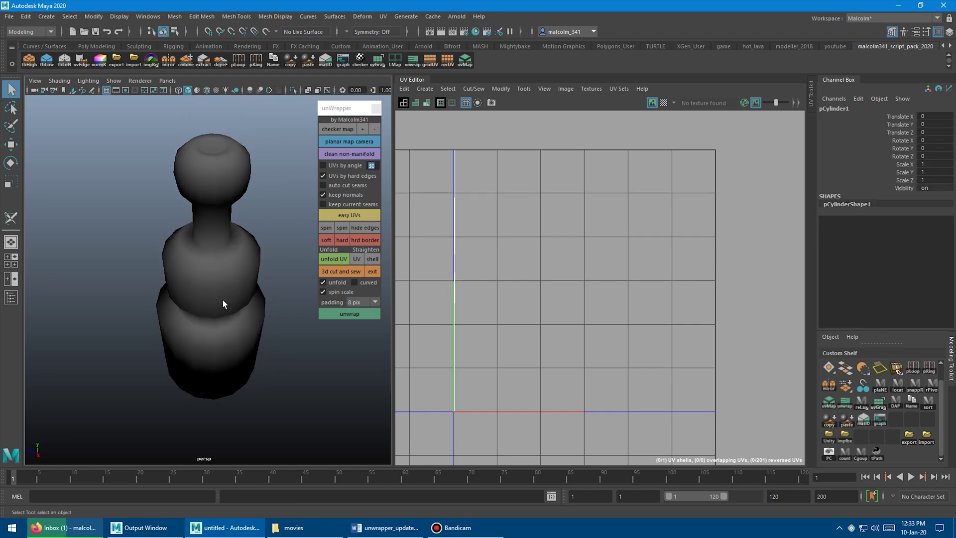
pyautogui.keyDown('alt'); pyautogui.moveTo(232, 204); pyautogui.dragTo(298, 202); pyautogui.keyUp('alt')
pyautogui.click(344, 215)
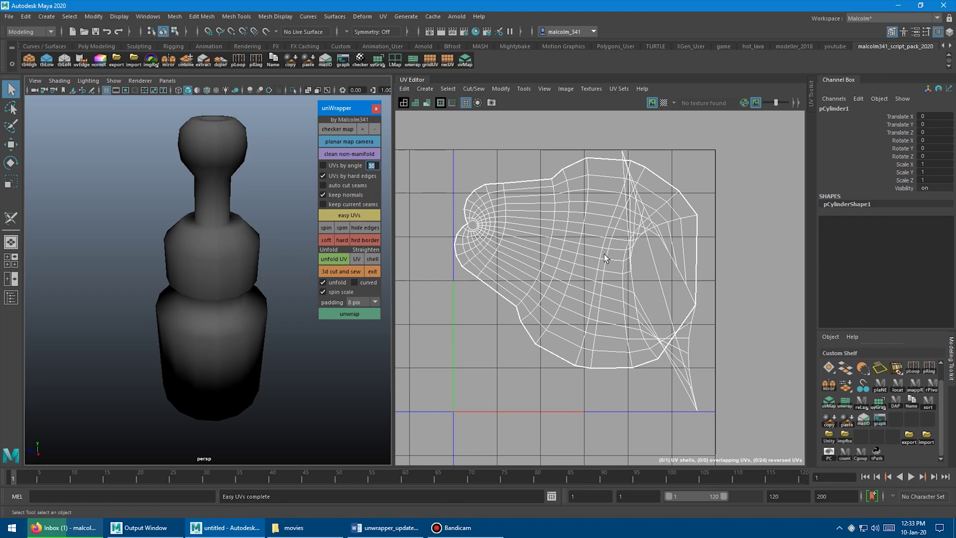
# Harden the horizontal edge loop around the shoulder of the middle section and regenerate the easy UVs
pyautogui.keyDown('alt'); pyautogui.moveTo(189, 223); pyautogui.dragTo(230, 219); pyautogui.keyUp('alt')
pyautogui.moveTo(220, 242); pyautogui.dragTo(216, 214, button='right')
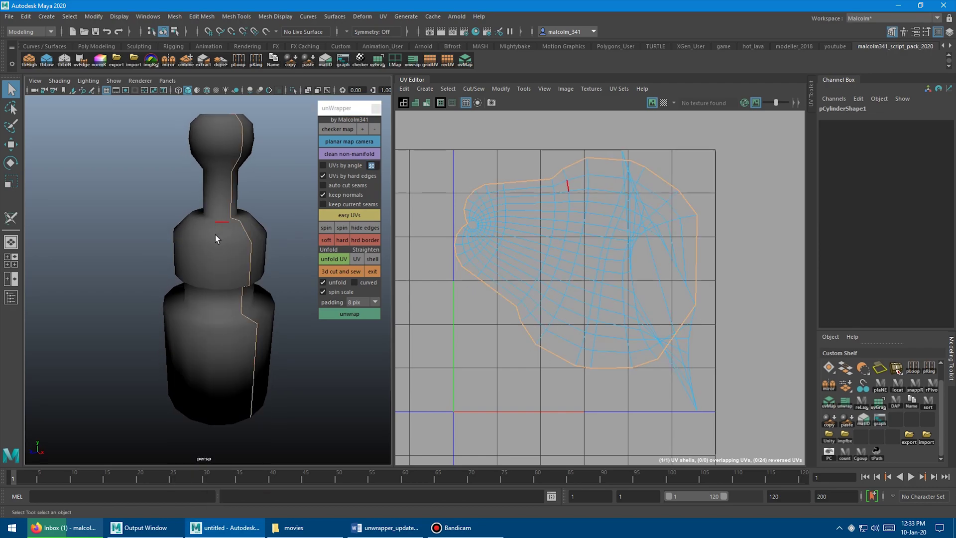
pyautogui.doubleClick(225, 244)
pyautogui.keyDown('alt'); pyautogui.moveTo(264, 213); pyautogui.dragTo(299, 263); pyautogui.keyUp('alt')
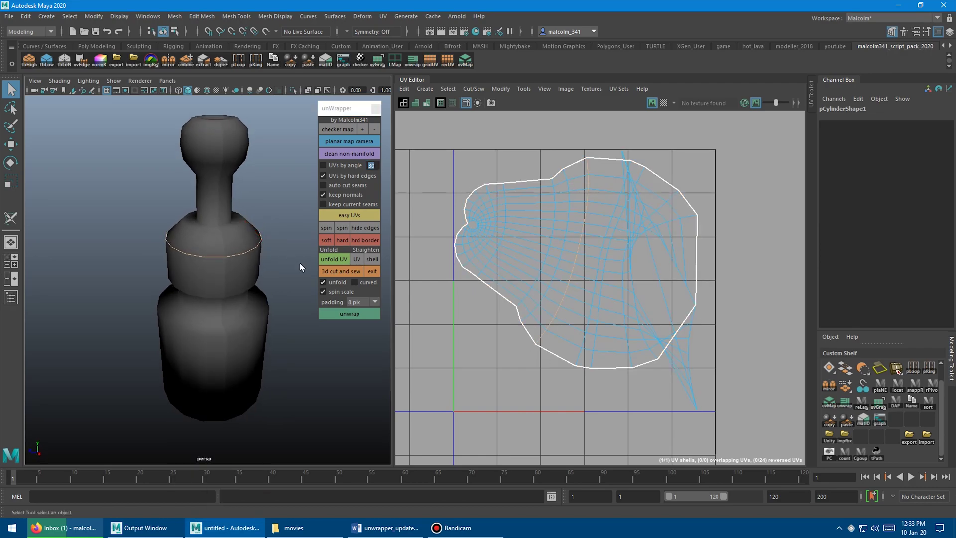
pyautogui.click(342, 238)
pyautogui.keyDown('alt'); pyautogui.moveTo(279, 217); pyautogui.dragTo(251, 240); pyautogui.keyUp('alt')
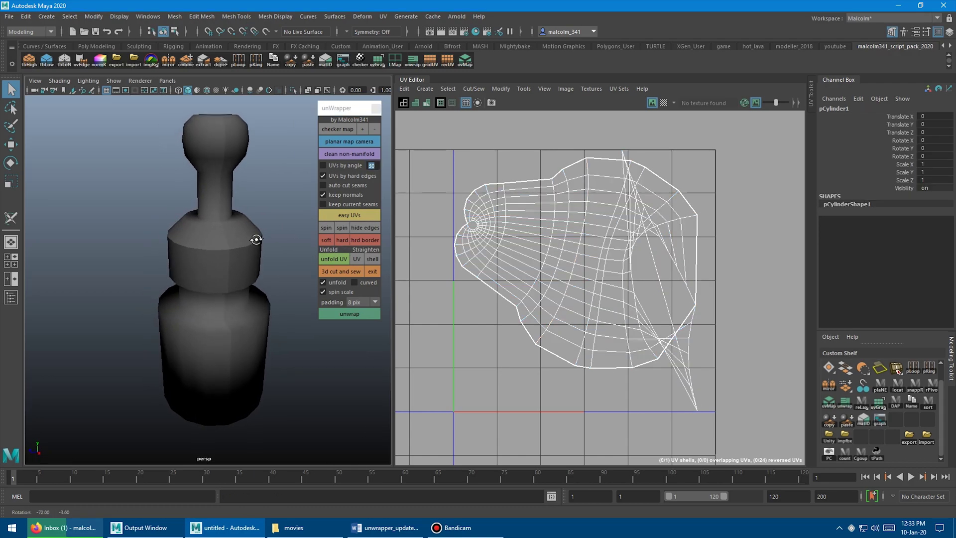
pyautogui.keyDown('alt'); pyautogui.moveTo(186, 178); pyautogui.dragTo(176, 177); pyautogui.keyUp('alt')
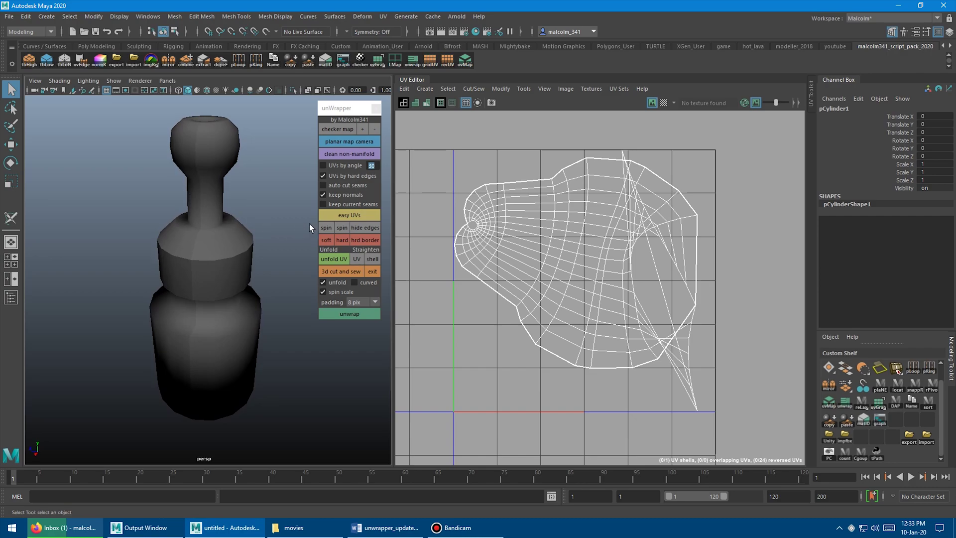
pyautogui.click(350, 215)
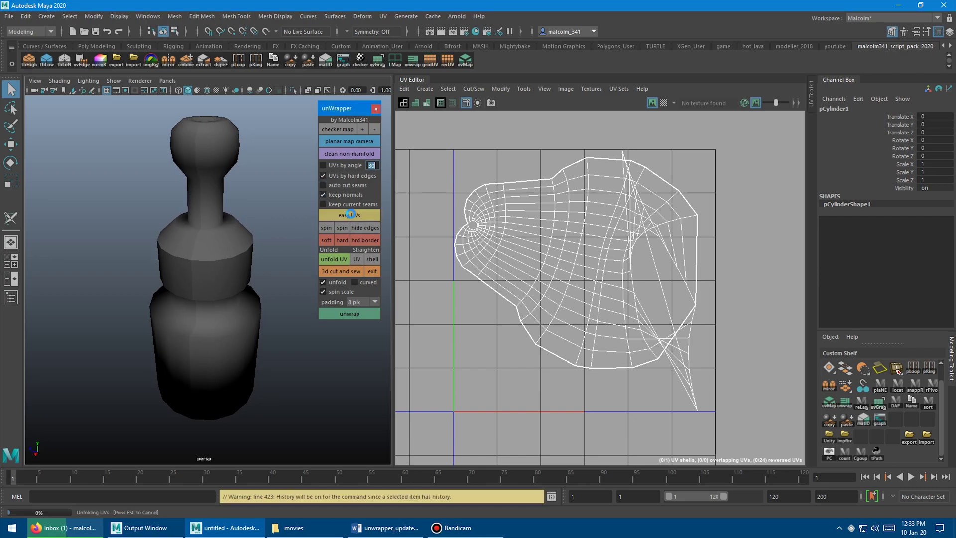
# Select the lower body of the model and unfold its UVs
pyautogui.keyDown('alt'); pyautogui.moveTo(257, 291); pyautogui.dragTo(202, 240); pyautogui.keyUp('alt')
pyautogui.moveTo(222, 244); pyautogui.dragTo(219, 232, button='right')
pyautogui.click(219, 304)
pyautogui.doubleClick(225, 311)
pyautogui.click(330, 259)
# Select the bottom cap face, harden its border and regenerate the easy UVs of the whole model
pyautogui.keyDown('alt'); pyautogui.moveTo(245, 293); pyautogui.dragTo(207, 232); pyautogui.keyUp('alt')
pyautogui.moveTo(207, 232); pyautogui.dragTo(200, 232, button='right')
pyautogui.click(200, 233)
pyautogui.keyDown('alt'); pyautogui.moveTo(197, 243); pyautogui.dragTo(201, 252); pyautogui.keyUp('alt')
pyautogui.moveTo(223, 252); pyautogui.dragTo(224, 282, button='right')
pyautogui.click(215, 294)
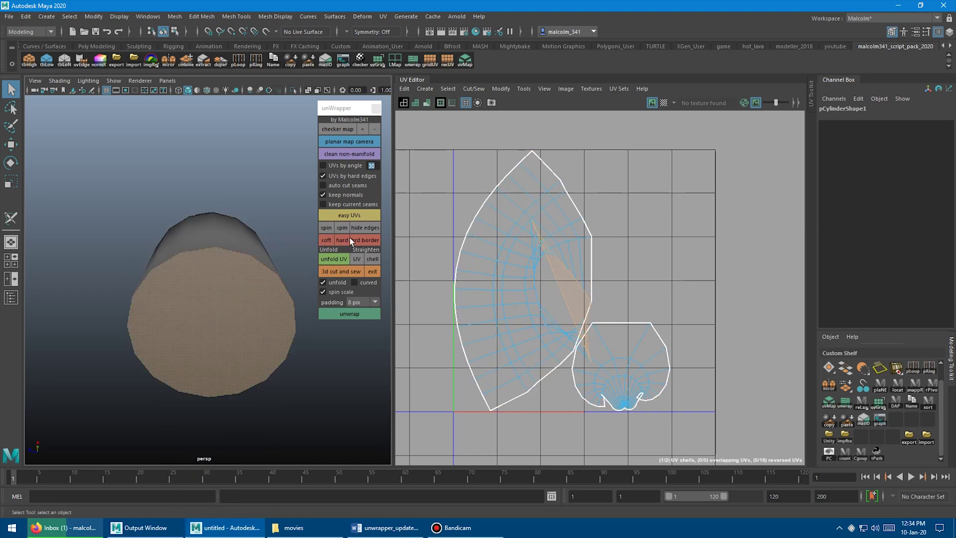
pyautogui.click(299, 227)
pyautogui.keyDown('alt'); pyautogui.moveTo(273, 215); pyautogui.dragTo(244, 231); pyautogui.keyUp('alt')
pyautogui.click(342, 215)
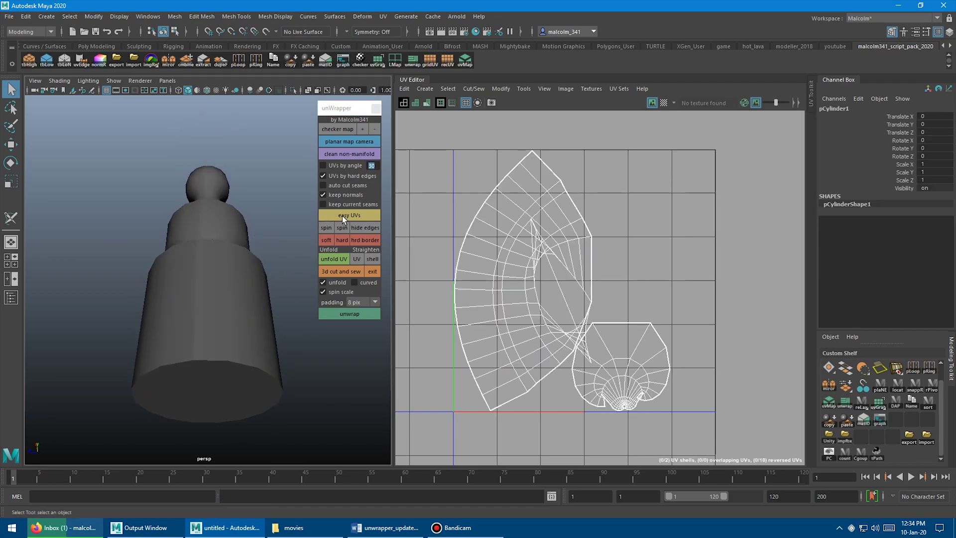
pyautogui.keyDown('alt'); pyautogui.moveTo(277, 234); pyautogui.dragTo(259, 273); pyautogui.keyUp('alt')
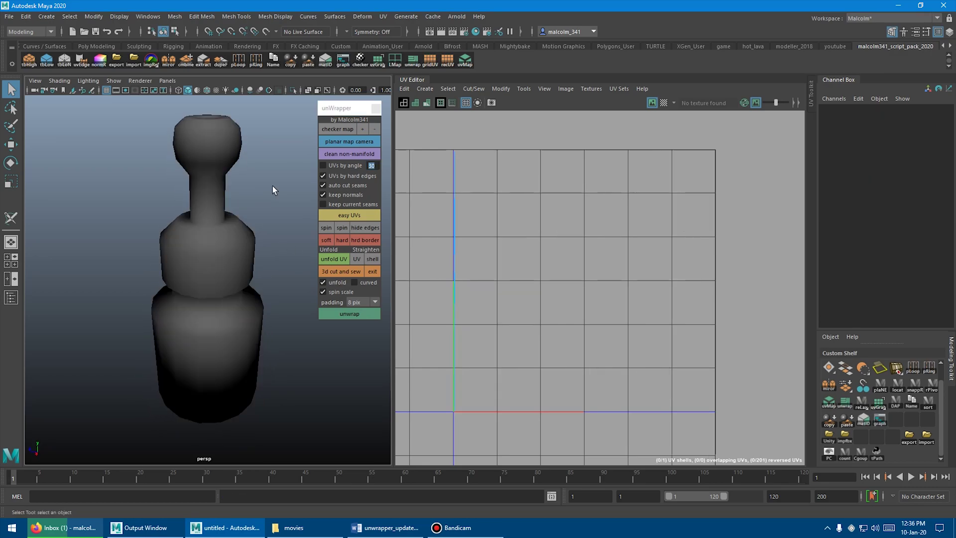
# Reload the unWrapper toolbox with its default options and show the model's edges
pyautogui.click(331, 213)
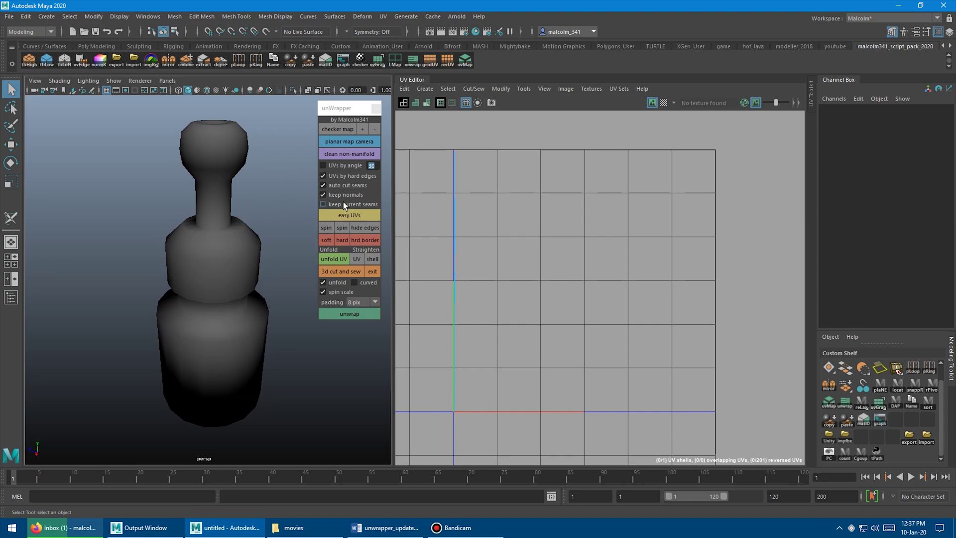
pyautogui.click(412, 59)
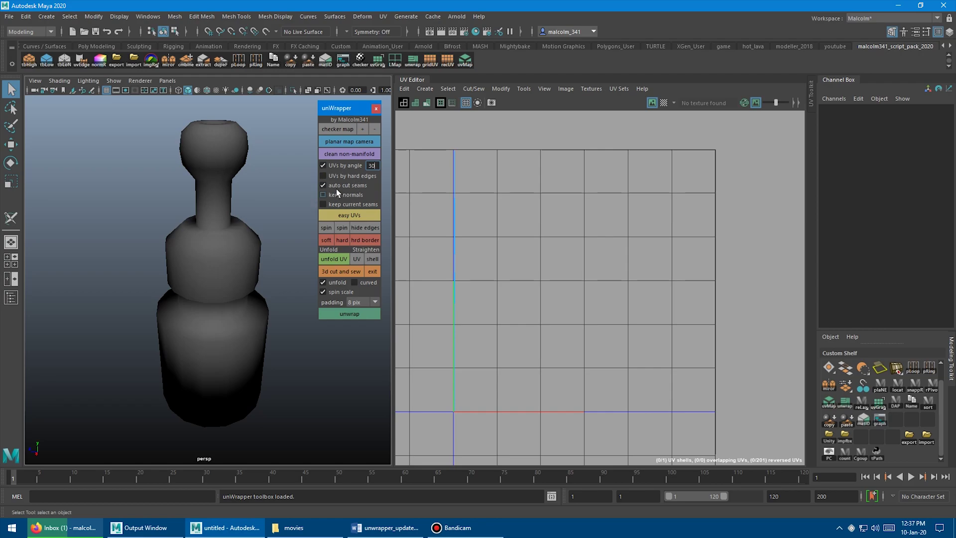
pyautogui.click(280, 187)
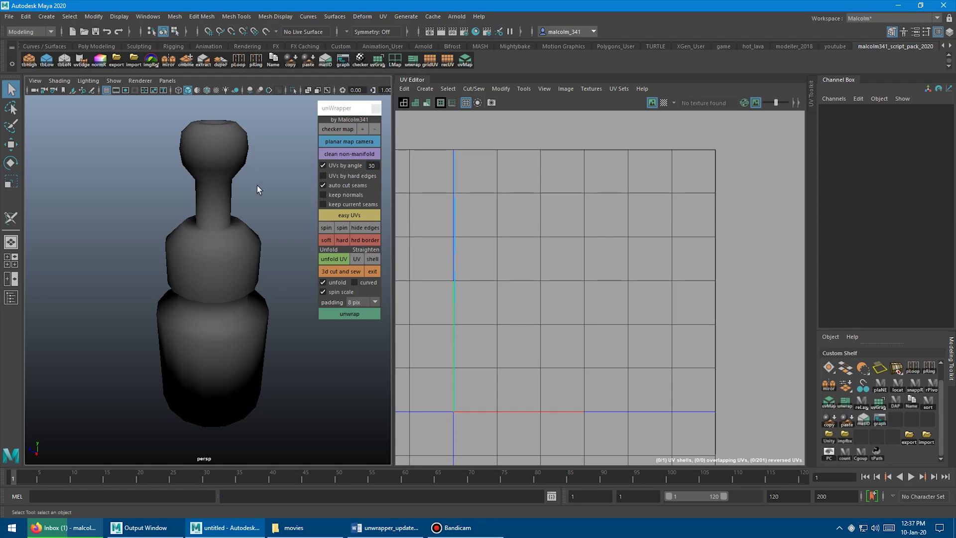
pyautogui.click(365, 227)
pyautogui.keyDown('alt'); pyautogui.moveTo(249, 215); pyautogui.dragTo(250, 213, button='middle'); pyautogui.keyUp('alt')
pyautogui.scroll(-1, 257, 211)
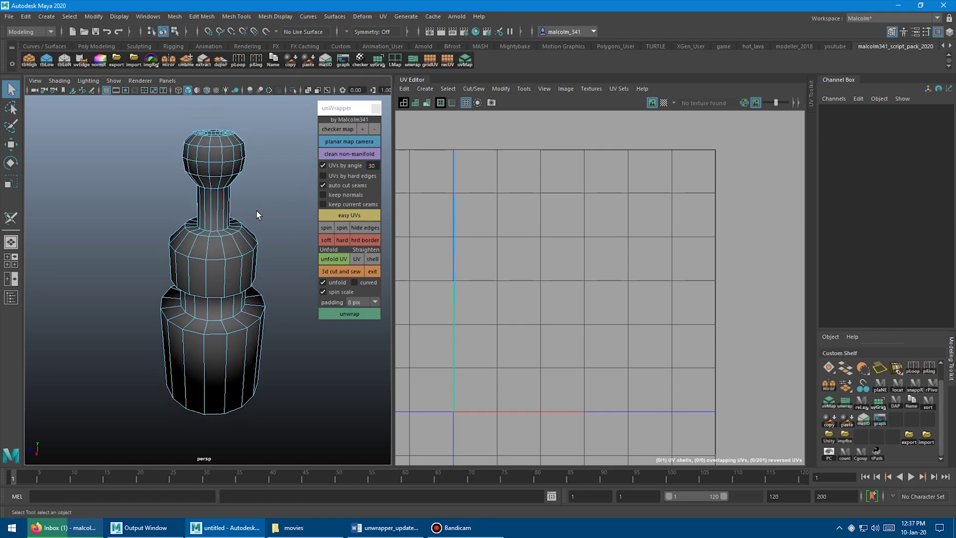
# Generate easy UVs by an angle of 30 for the whole model with auto cut seams disabled, and turn on the checker map
pyautogui.click(366, 273)
pyautogui.keyDown('alt'); pyautogui.moveTo(300, 186); pyautogui.dragTo(272, 177); pyautogui.keyUp('alt')
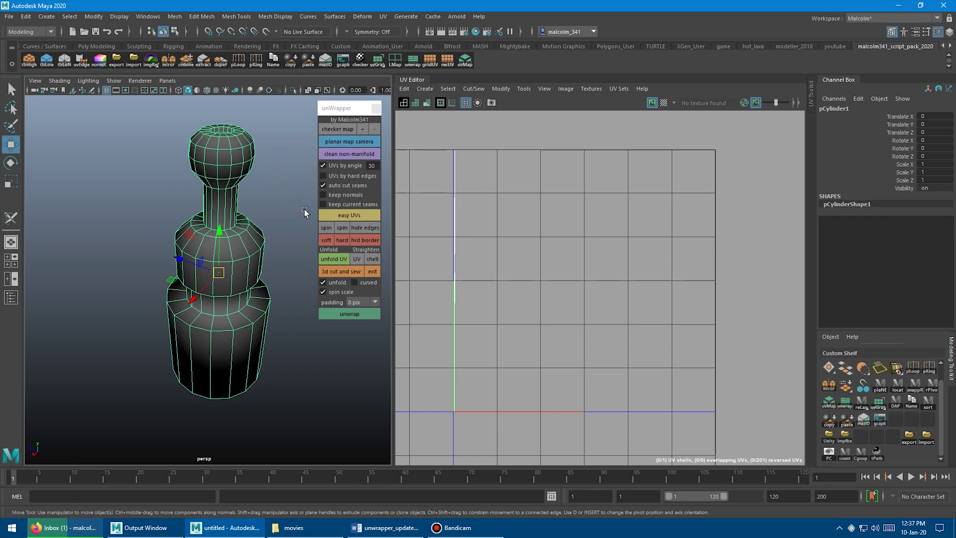
pyautogui.click(322, 185)
pyautogui.click(348, 215)
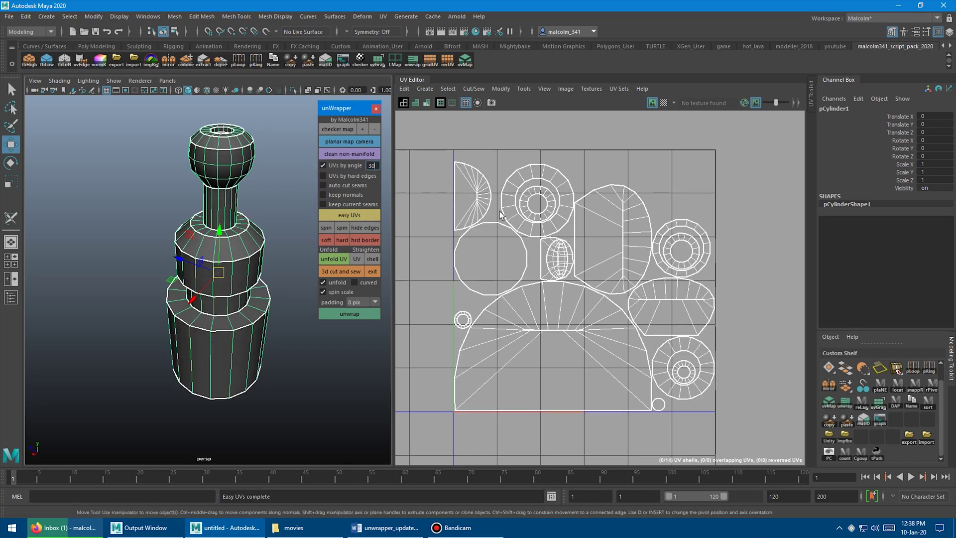
pyautogui.click(338, 129)
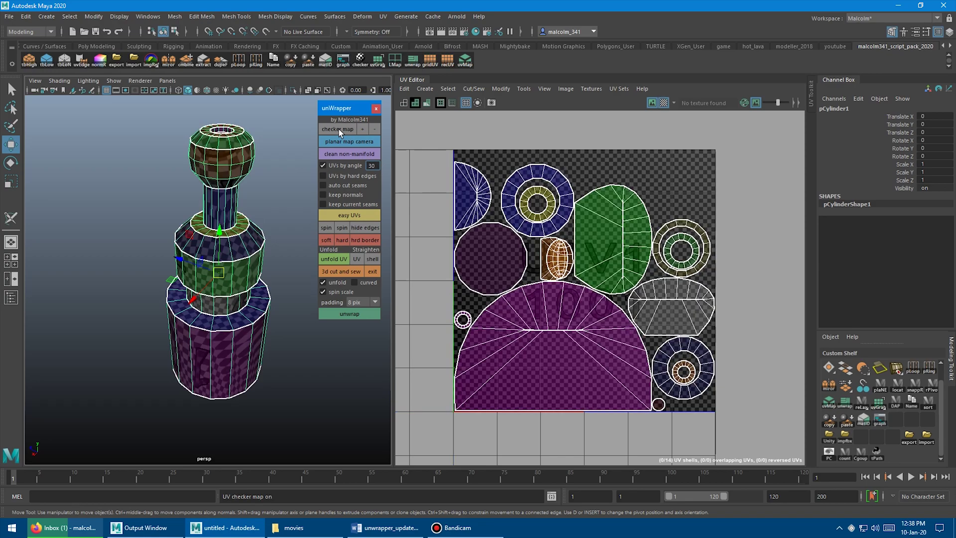
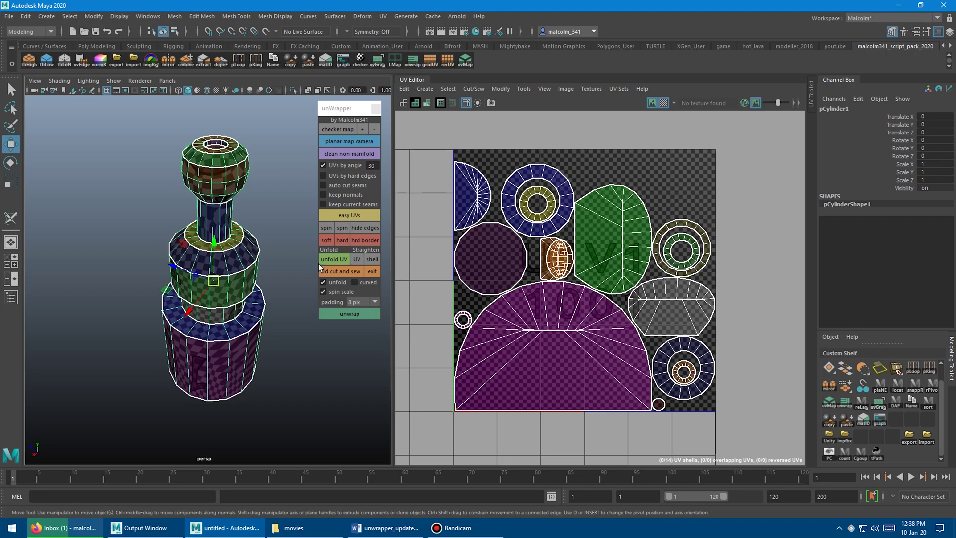
pyautogui.keyDown('alt'); pyautogui.moveTo(256, 198); pyautogui.dragTo(227, 187); pyautogui.keyUp('alt')
pyautogui.keyDown('alt'); pyautogui.moveTo(227, 187); pyautogui.dragTo(221, 171, button='middle'); pyautogui.keyUp('alt')
pyautogui.keyDown('alt'); pyautogui.moveTo(220, 171); pyautogui.dragTo(251, 179, button='right'); pyautogui.keyUp('alt')
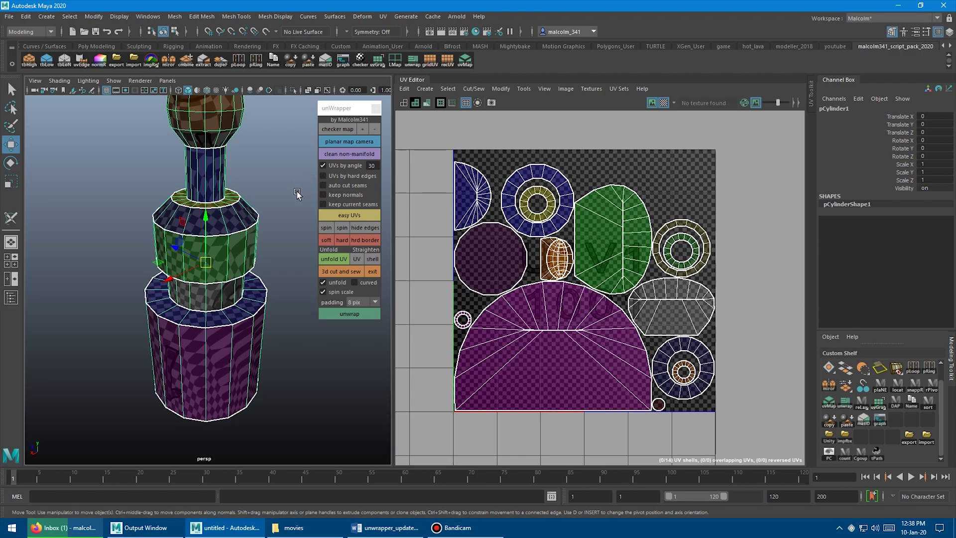
pyautogui.click(326, 204)
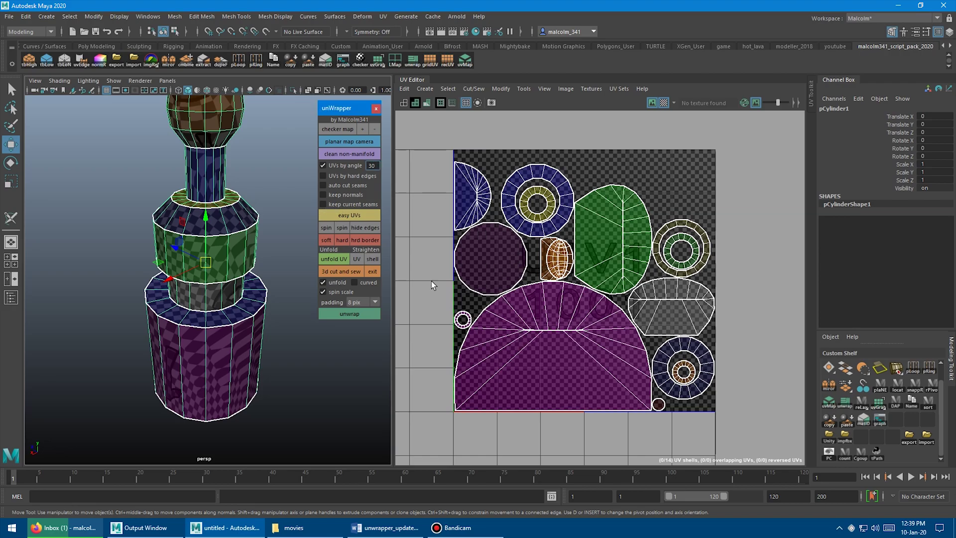
pyautogui.keyDown('alt'); pyautogui.moveTo(277, 252); pyautogui.dragTo(303, 263); pyautogui.keyUp('alt')
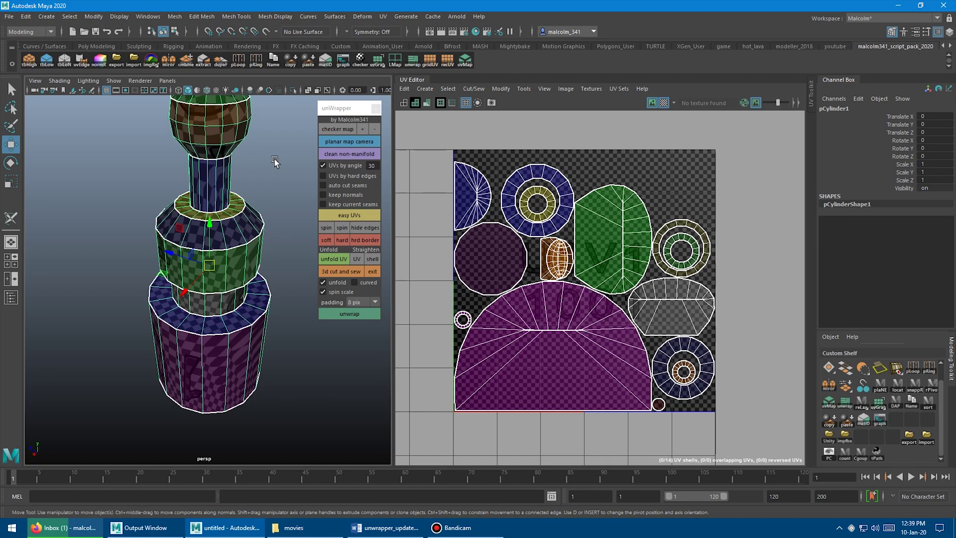
# Cut a vertical UV seam down the model's front through each cylindrical section with the 3D Cut and Sew tool, and exit the tool
pyautogui.click(336, 273)
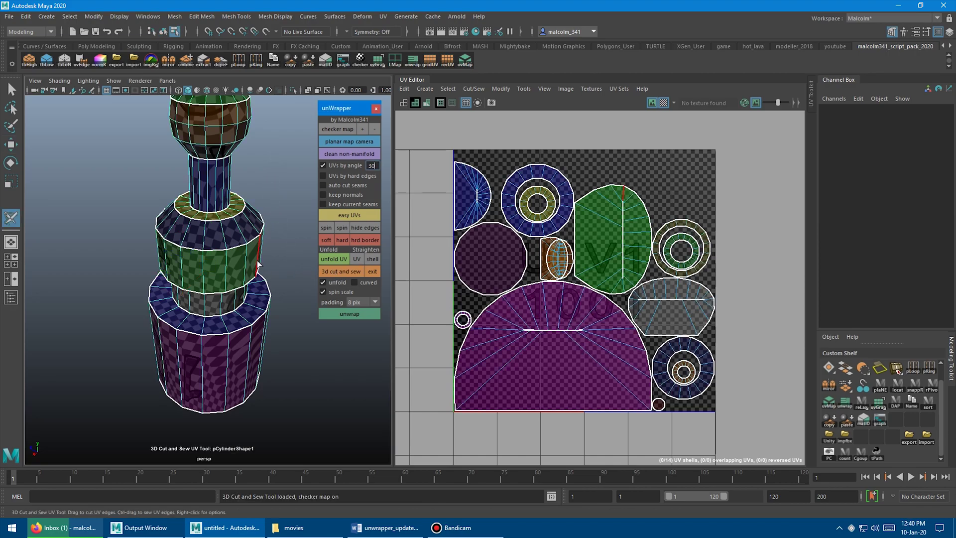
pyautogui.click(208, 249)
pyautogui.keyDown('alt'); pyautogui.moveTo(208, 248); pyautogui.dragTo(256, 260); pyautogui.keyUp('alt')
pyautogui.click(211, 241)
pyautogui.click(211, 253)
pyautogui.keyDown('alt'); pyautogui.moveTo(234, 302); pyautogui.dragTo(250, 283); pyautogui.keyUp('alt')
pyautogui.click(212, 329)
pyautogui.click(213, 265)
pyautogui.click(214, 227)
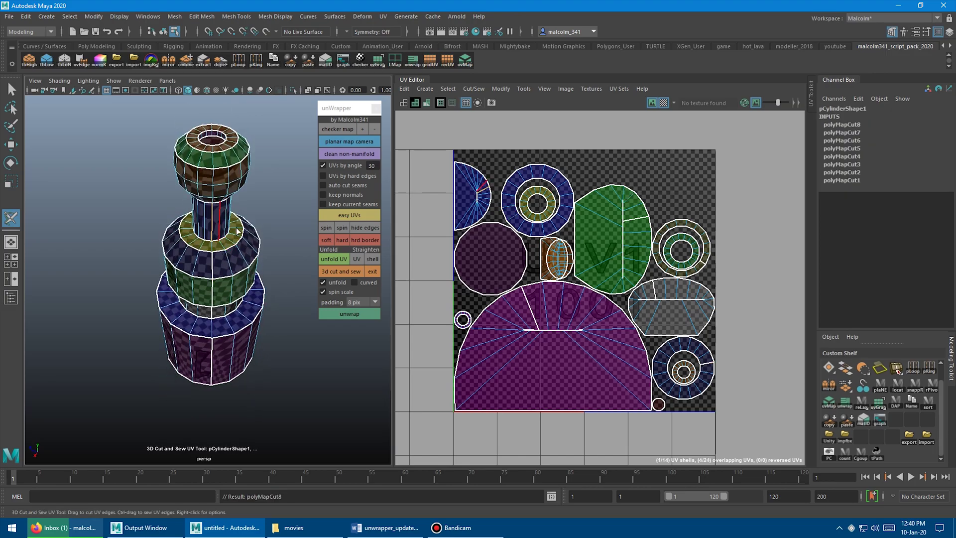
pyautogui.keyDown('alt'); pyautogui.moveTo(237, 206); pyautogui.dragTo(257, 180); pyautogui.keyUp('alt')
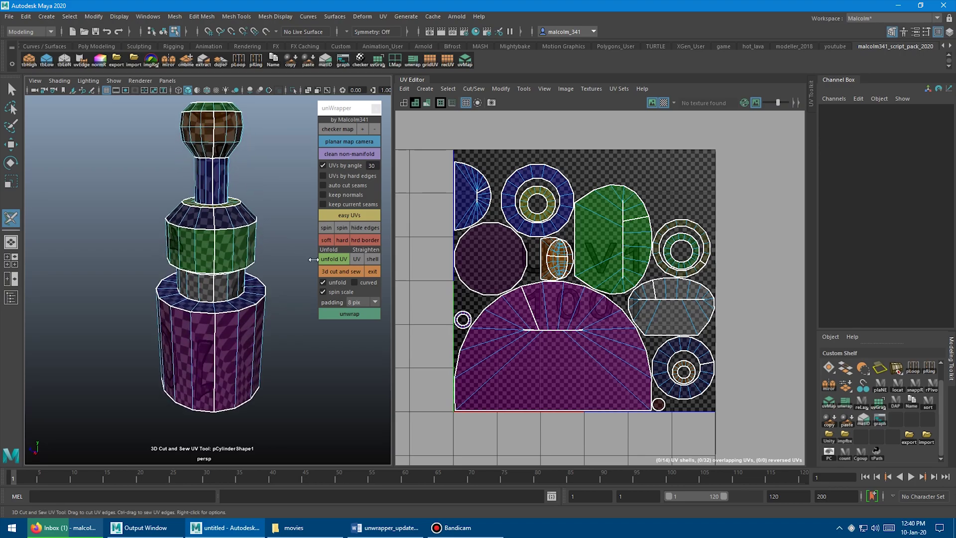
pyautogui.click(374, 272)
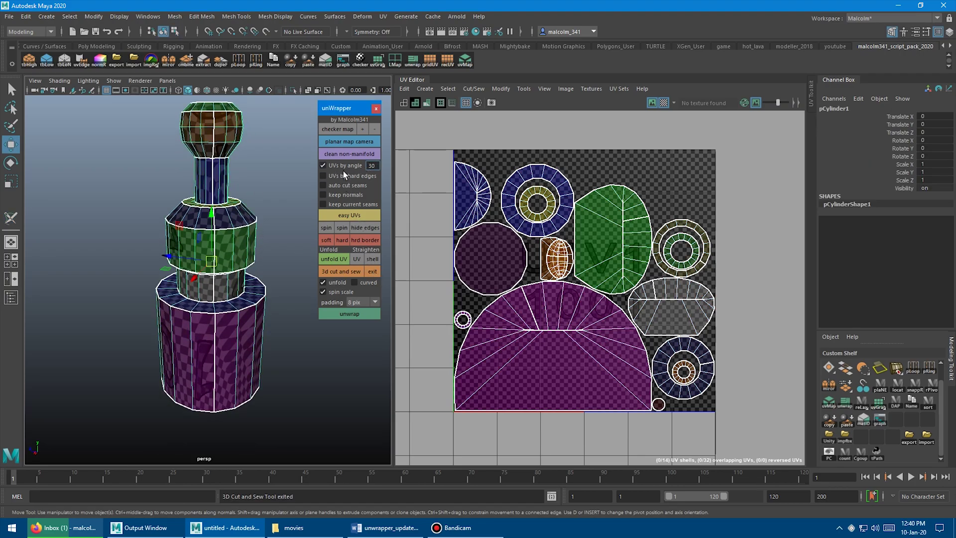
# Enable keep current seams and regenerate the easy UVs by an angle of 30 for the whole model
pyautogui.click(332, 203)
pyautogui.moveTo(259, 191)
pyautogui.keyDown('alt'); pyautogui.mouseDown()
pyautogui.moveTo(240, 186)
pyautogui.moveTo(239, 221)
pyautogui.moveTo(279, 219)
pyautogui.moveTo(251, 177)
pyautogui.mouseUp(); pyautogui.keyUp('alt')
pyautogui.click(349, 214)
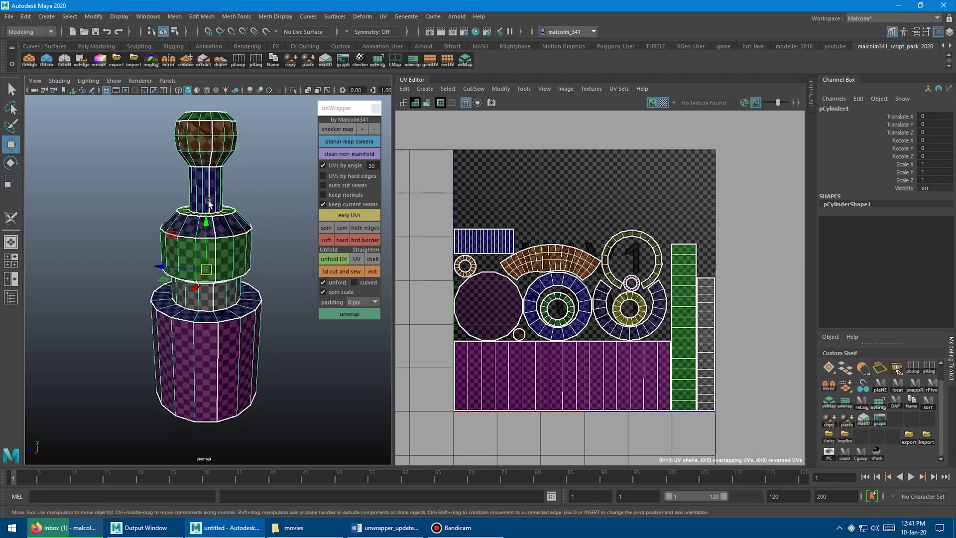
# Turn off the checker map and hide the model's edges
pyautogui.keyDown('alt'); pyautogui.moveTo(244, 185); pyautogui.dragTo(259, 200, button='right'); pyautogui.keyUp('alt')
pyautogui.click(339, 130)
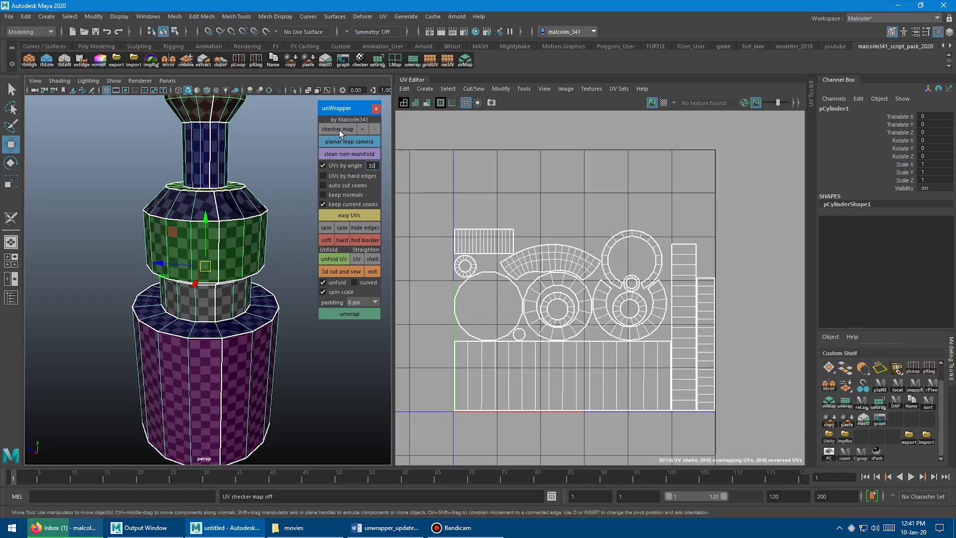
pyautogui.click(366, 228)
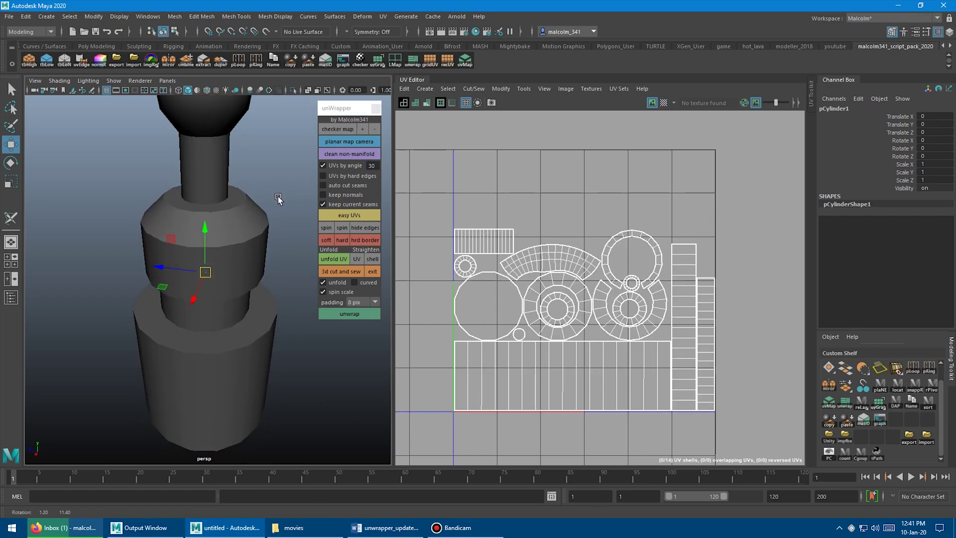
# Soften all edges of the model and harden its UV border edges
pyautogui.keyDown('alt'); pyautogui.moveTo(303, 209); pyautogui.dragTo(219, 172, button='right'); pyautogui.keyUp('alt')
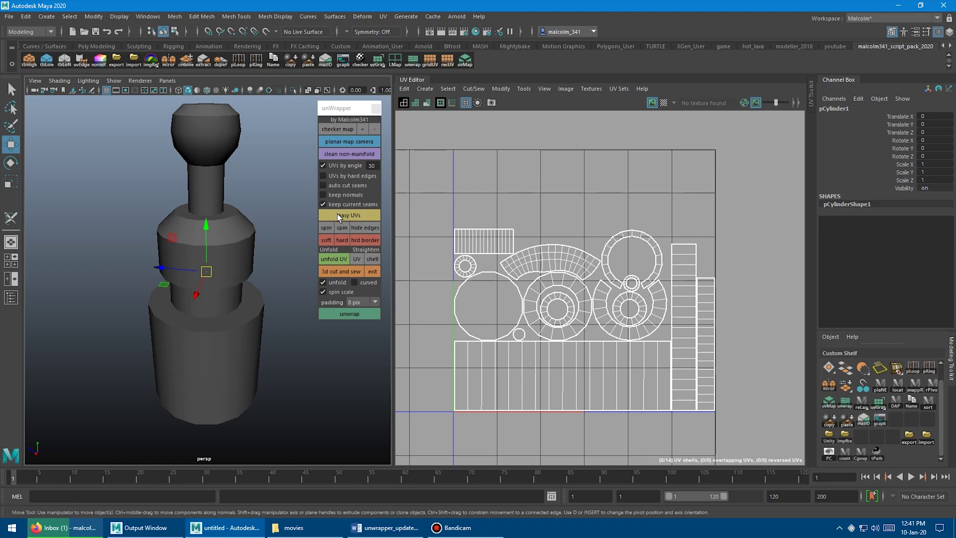
pyautogui.click(328, 240)
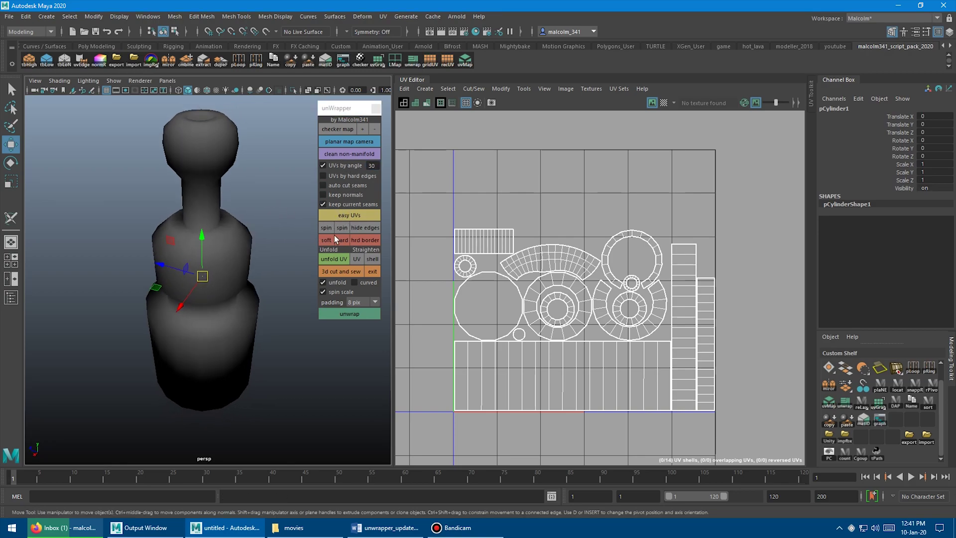
pyautogui.click(363, 240)
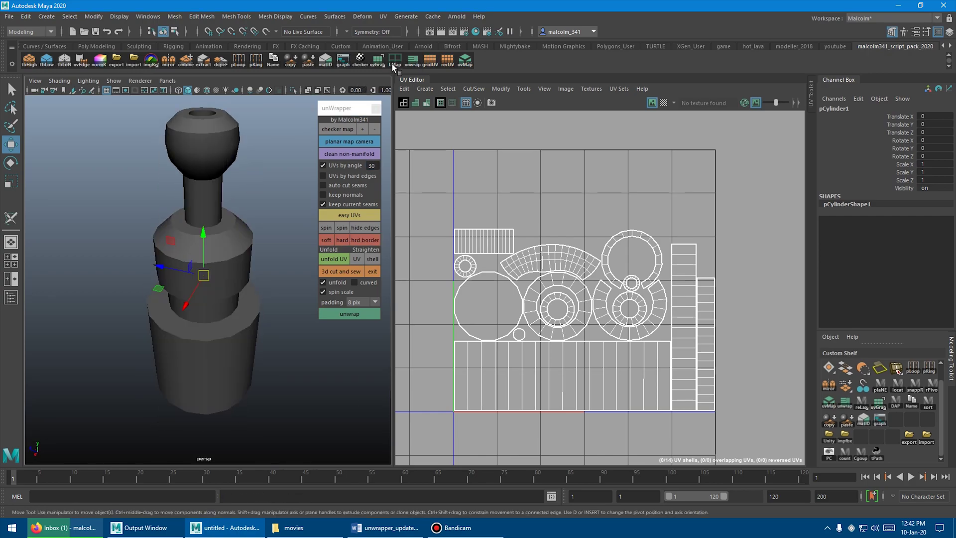
# Reload the unWrapper toolbox with its default options and apply a planar map from the camera to the model
pyautogui.click(409, 60)
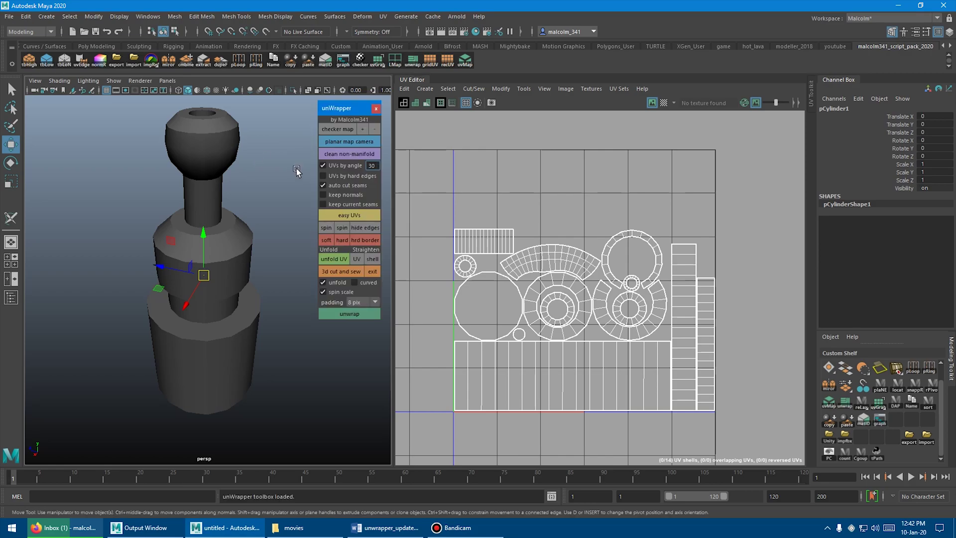
pyautogui.keyDown('alt'); pyautogui.moveTo(297, 171); pyautogui.dragTo(227, 176); pyautogui.keyUp('alt')
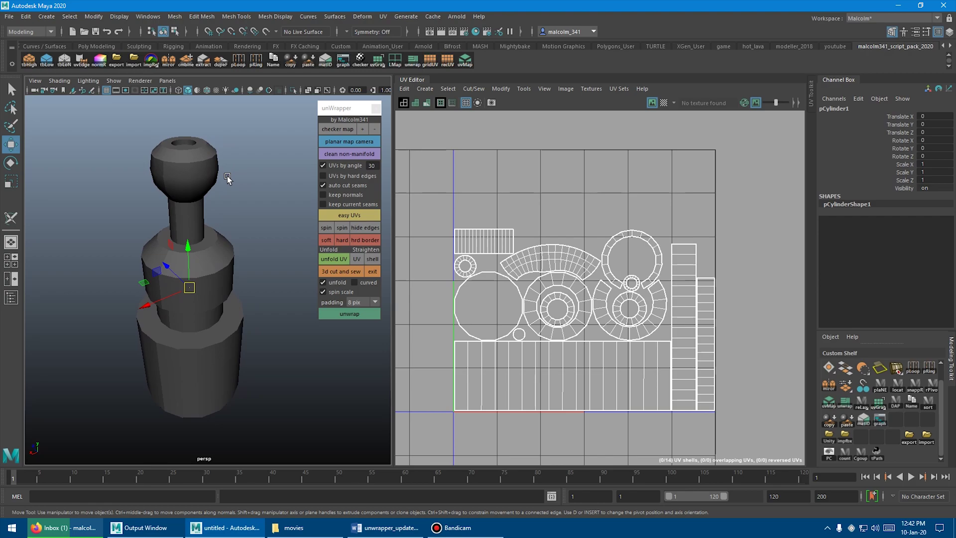
pyautogui.click(349, 142)
pyautogui.keyDown('alt'); pyautogui.moveTo(249, 174); pyautogui.dragTo(269, 168, button='middle'); pyautogui.keyUp('alt')
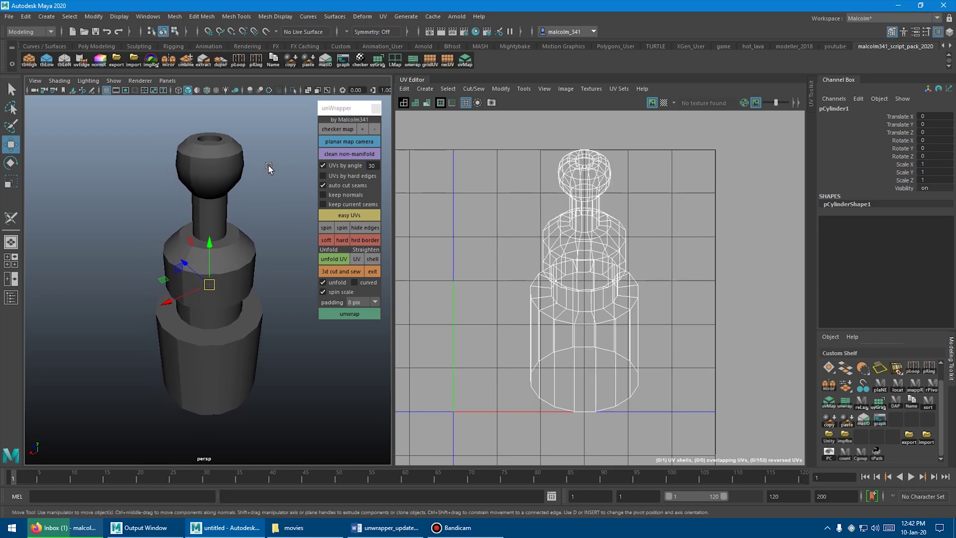
# Turn on the checker map and show the edges of the planar-mapped model
pyautogui.click(334, 130)
pyautogui.keyDown('alt'); pyautogui.moveTo(261, 170); pyautogui.dragTo(267, 167); pyautogui.keyUp('alt')
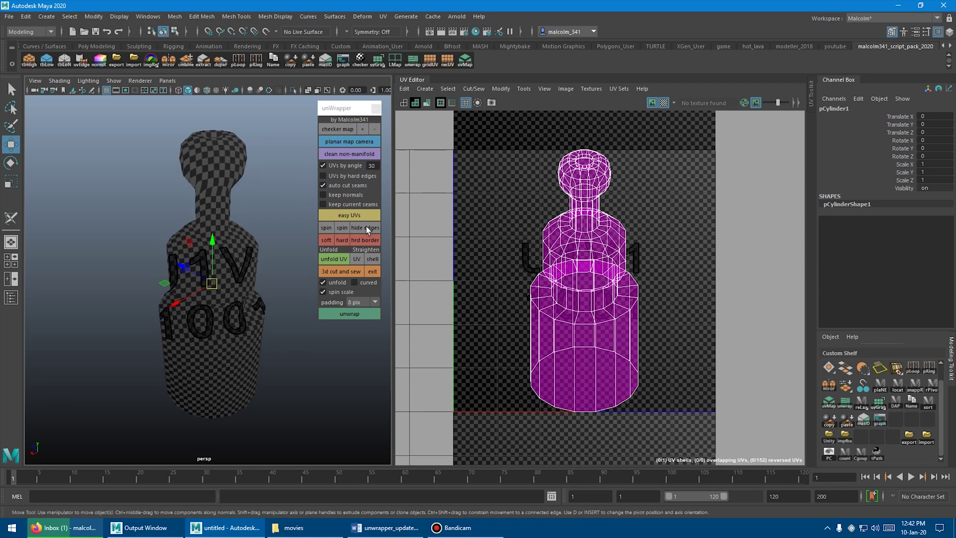
pyautogui.click(366, 226)
pyautogui.moveTo(258, 206)
pyautogui.keyDown('alt'); pyautogui.mouseDown()
pyautogui.moveTo(264, 197)
pyautogui.moveTo(257, 202)
pyautogui.mouseUp(); pyautogui.keyUp('alt')
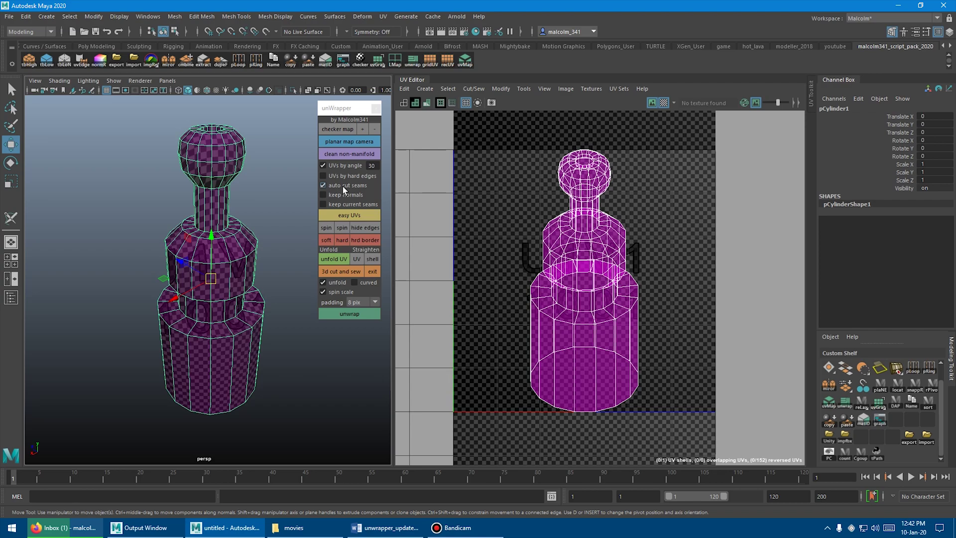
# Generate easy UVs by an angle of 30 with auto cut seams enabled, and inspect the seams around the model
pyautogui.click(346, 215)
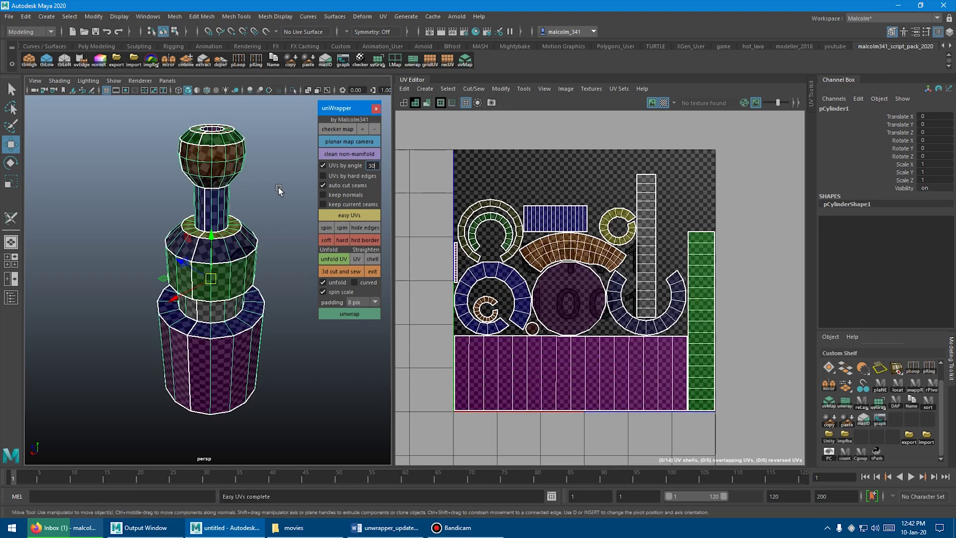
pyautogui.keyDown('alt'); pyautogui.moveTo(243, 188); pyautogui.dragTo(237, 149); pyautogui.keyUp('alt')
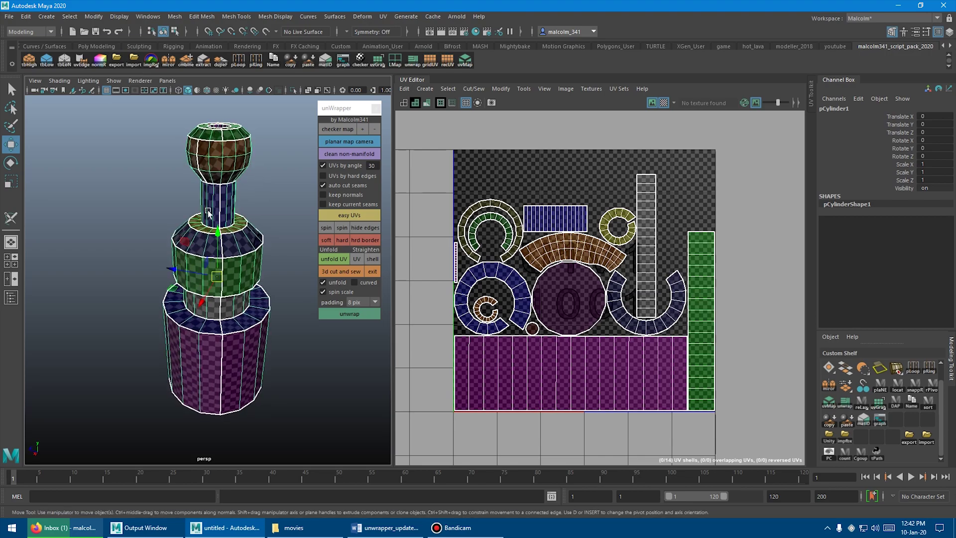
pyautogui.keyDown('alt'); pyautogui.moveTo(271, 189); pyautogui.dragTo(251, 198); pyautogui.keyUp('alt')
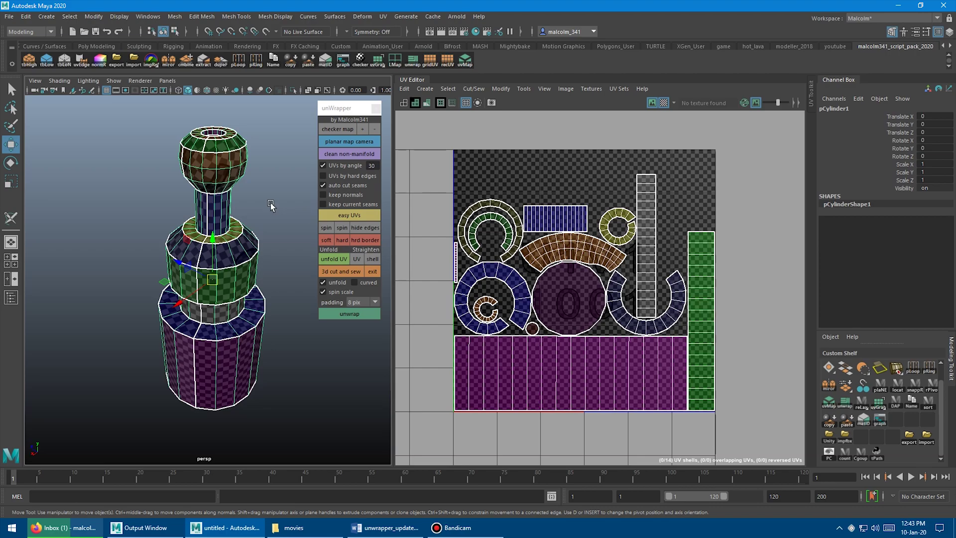
pyautogui.keyDown('alt'); pyautogui.moveTo(247, 194); pyautogui.dragTo(213, 145); pyautogui.keyUp('alt')
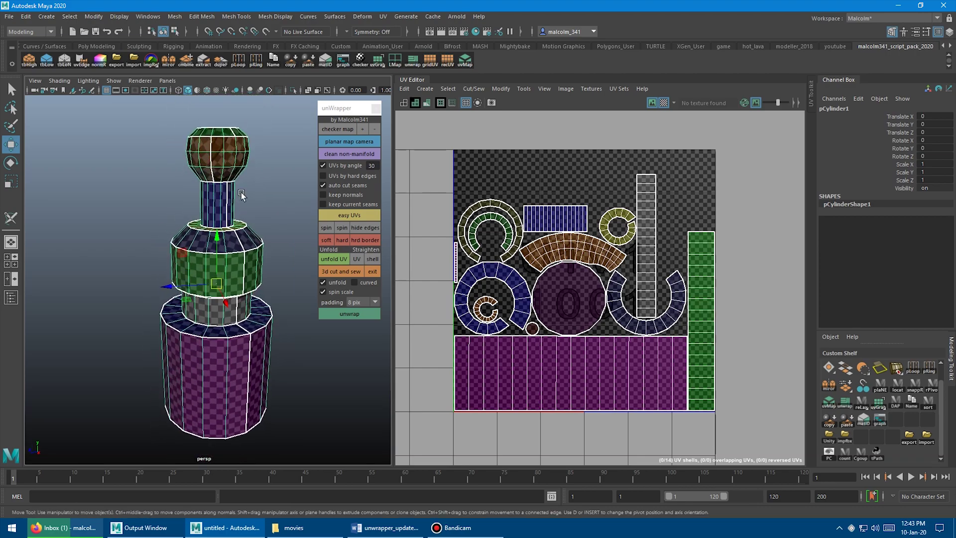
# Sew the vertical seam on the brown part of the knob with the 3D Cut and Sew tool and unwrap the UVs again
pyautogui.press('q')
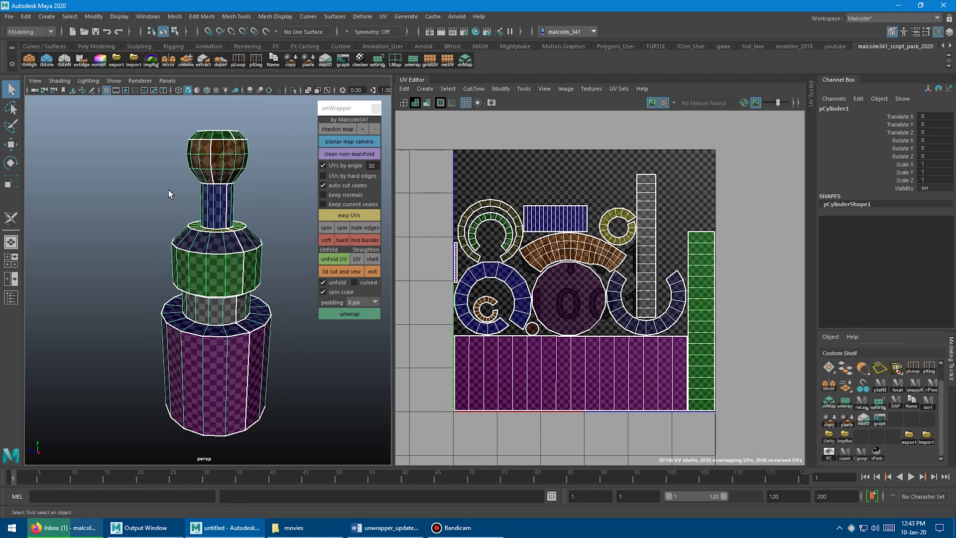
pyautogui.click(339, 272)
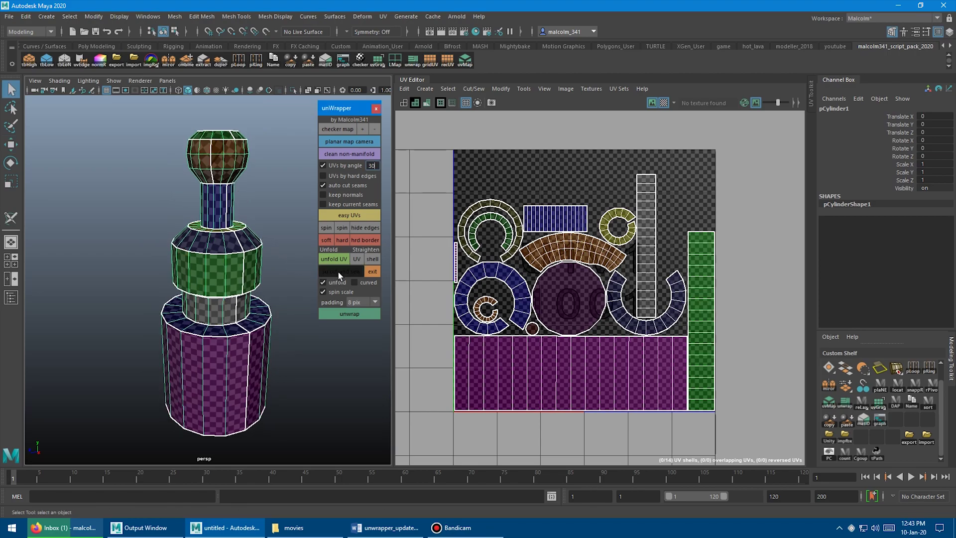
pyautogui.click(212, 169)
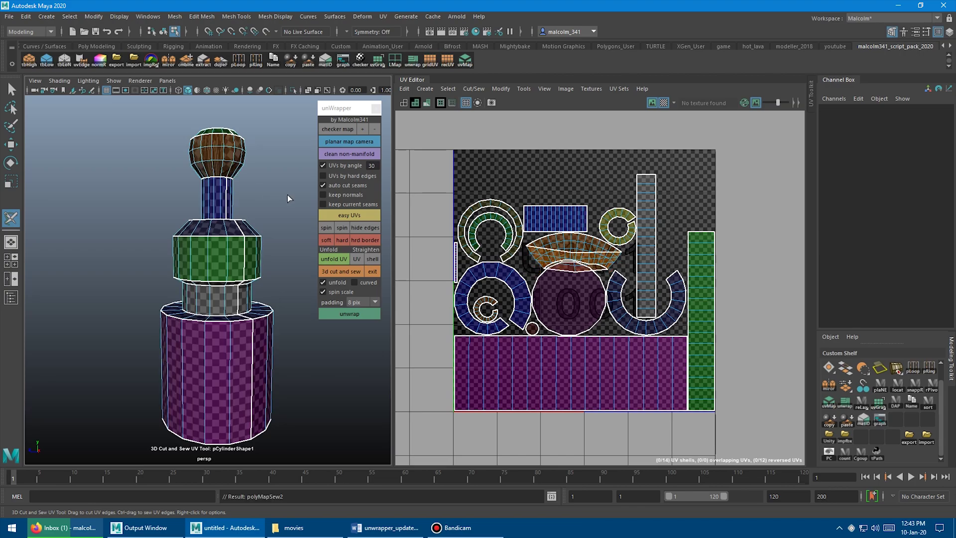
pyautogui.keyDown('alt'); pyautogui.moveTo(288, 195); pyautogui.dragTo(215, 195); pyautogui.keyUp('alt')
pyautogui.click(338, 315)
# Sew the seams across the flat ring faces around the model's middle section, unwrapping the UVs again between them
pyautogui.keyDown('alt'); pyautogui.moveTo(225, 282); pyautogui.dragTo(219, 255); pyautogui.keyUp('alt')
pyautogui.click(327, 315)
pyautogui.keyDown('ctrl'); pyautogui.click(216, 252); pyautogui.keyUp('ctrl')
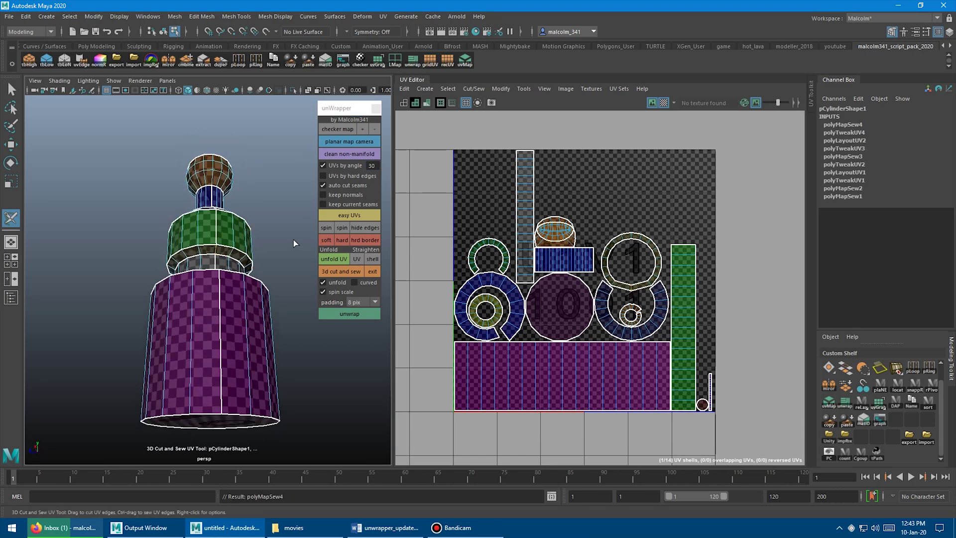
pyautogui.keyDown('alt'); pyautogui.moveTo(266, 218); pyautogui.dragTo(235, 284); pyautogui.keyUp('alt')
pyautogui.keyDown('ctrl'); pyautogui.click(235, 284); pyautogui.keyUp('ctrl')
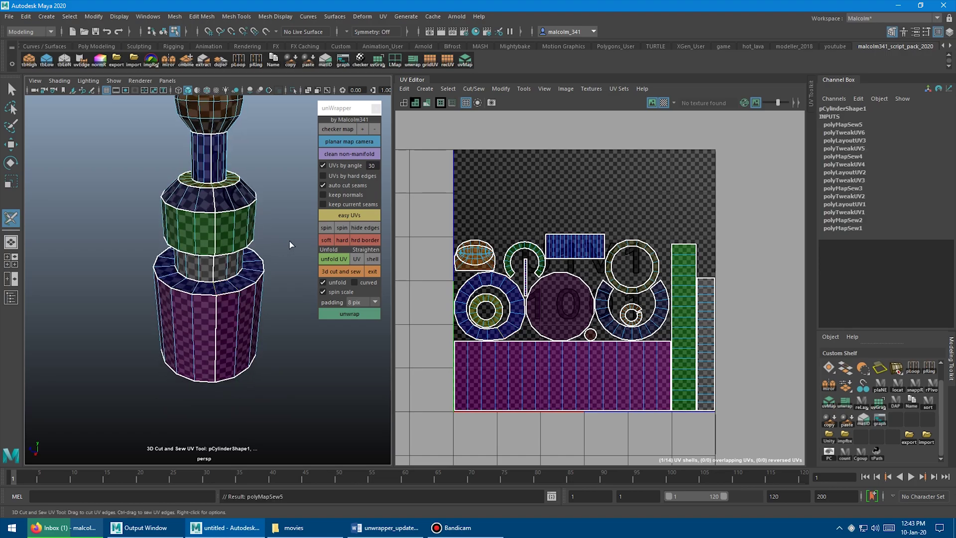
# Sew the seam across the green sloped band of the top knob and unwrap the UVs again
pyautogui.keyDown('alt'); pyautogui.moveTo(279, 241); pyautogui.dragTo(263, 256); pyautogui.keyUp('alt')
pyautogui.keyDown('alt'); pyautogui.moveTo(252, 177); pyautogui.dragTo(256, 251, button='middle'); pyautogui.keyUp('alt')
pyautogui.keyDown('alt'); pyautogui.moveTo(243, 192); pyautogui.dragTo(252, 233, button='middle'); pyautogui.keyUp('alt')
pyautogui.keyDown('alt'); pyautogui.moveTo(219, 207); pyautogui.dragTo(249, 233, button='right'); pyautogui.keyUp('alt')
pyautogui.keyDown('ctrl'); pyautogui.click(234, 238); pyautogui.keyUp('ctrl')
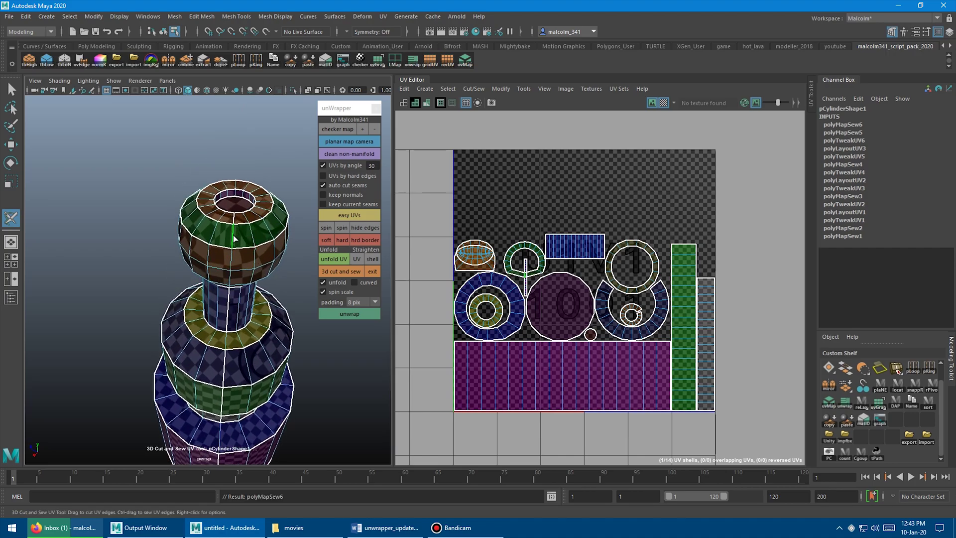
pyautogui.keyDown('alt'); pyautogui.moveTo(279, 170); pyautogui.dragTo(276, 170, button='right'); pyautogui.keyUp('alt')
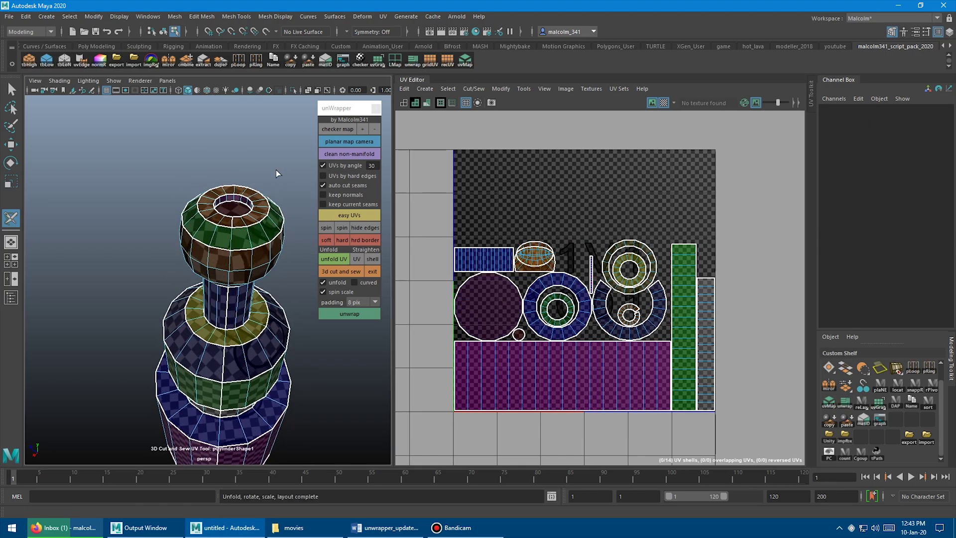
# Sew the seam across the brown ring face around the hole in the top knob
pyautogui.keyDown('alt'); pyautogui.moveTo(236, 171); pyautogui.dragTo(230, 199); pyautogui.keyUp('alt')
pyautogui.keyDown('alt'); pyautogui.moveTo(230, 199); pyautogui.dragTo(255, 227, button='right'); pyautogui.keyUp('alt')
pyautogui.keyDown('ctrl'); pyautogui.click(239, 275); pyautogui.keyUp('ctrl')
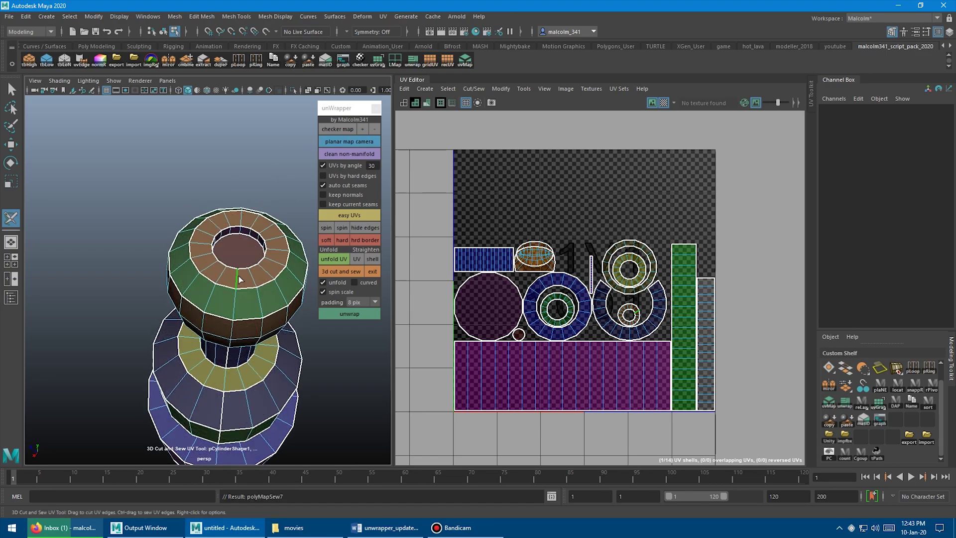
pyautogui.keyDown('alt'); pyautogui.moveTo(295, 152); pyautogui.dragTo(232, 171, button='right'); pyautogui.keyUp('alt')
# Sew the wall of the hole in the top knob to the brown ring face and to the hole's floor
pyautogui.scroll(5, 189, 193)
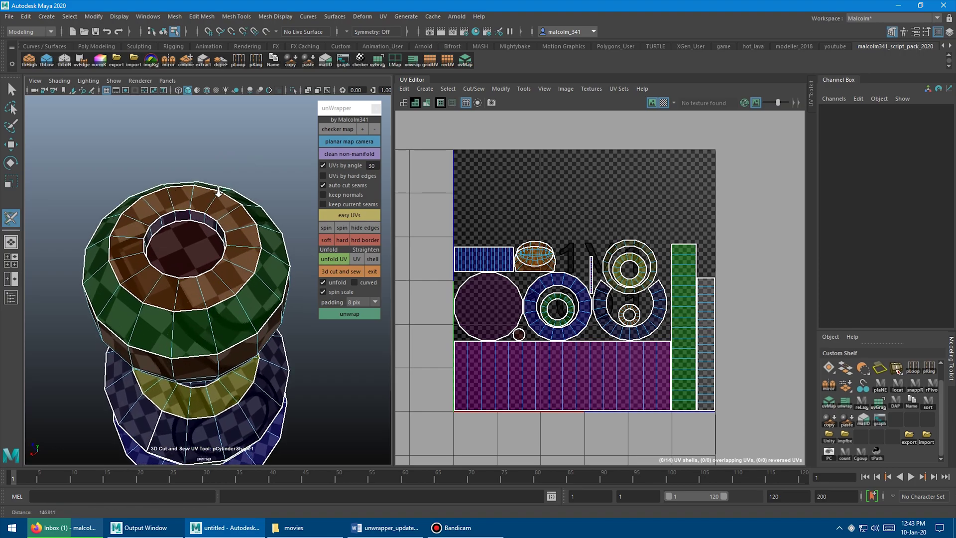
pyautogui.keyDown('ctrl'); pyautogui.click(194, 191); pyautogui.keyUp('ctrl')
pyautogui.scroll(-4, 252, 157)
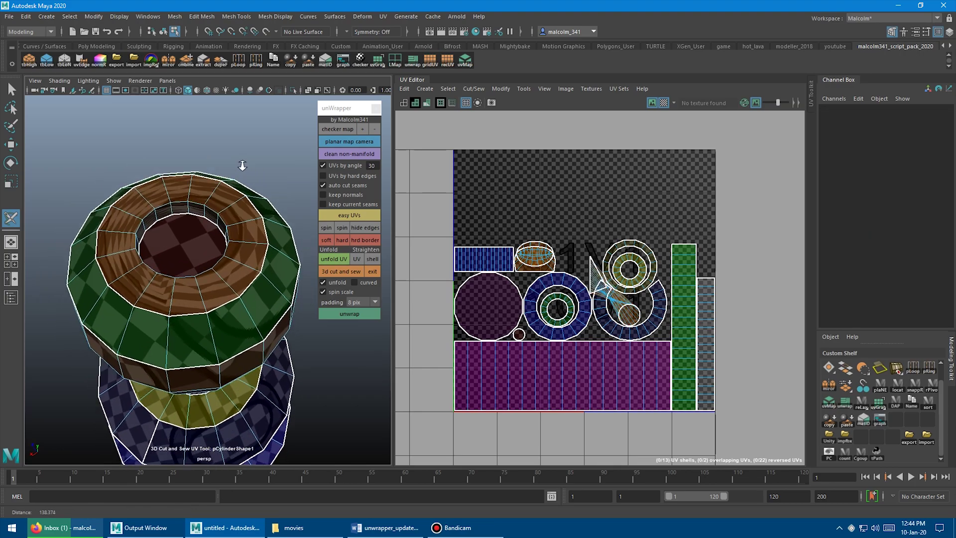
pyautogui.keyDown('ctrl'); pyautogui.click(201, 229); pyautogui.keyUp('ctrl')
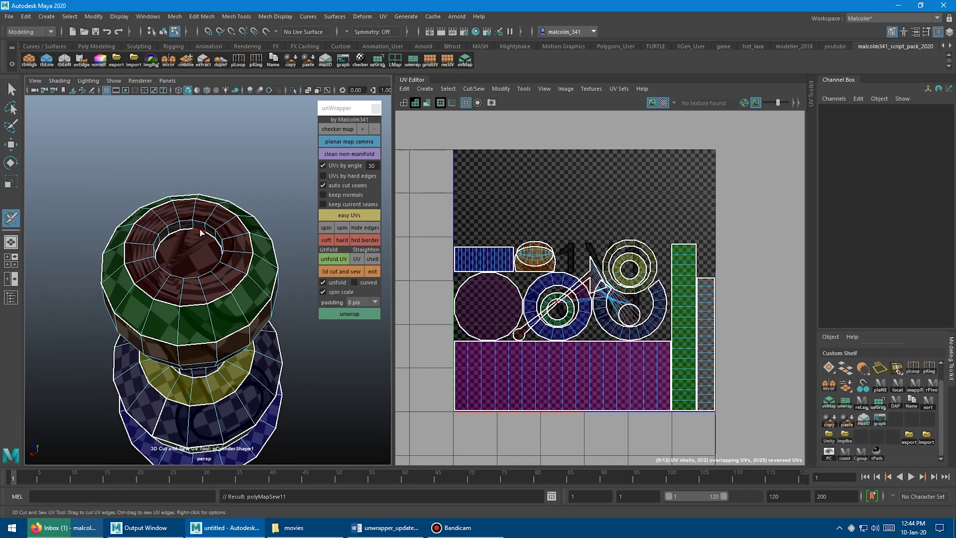
# Sew the remaining seam edges around the rim and floor of the knob's hole, and unwrap the UVs again
pyautogui.keyDown('alt'); pyautogui.moveTo(222, 189); pyautogui.dragTo(173, 237); pyautogui.keyUp('alt')
pyautogui.keyDown('alt'); pyautogui.moveTo(264, 187); pyautogui.dragTo(166, 213); pyautogui.keyUp('alt')
pyautogui.keyDown('ctrl'); pyautogui.click(198, 185); pyautogui.keyUp('ctrl')
pyautogui.keyDown('alt'); pyautogui.moveTo(231, 190); pyautogui.dragTo(192, 194); pyautogui.keyUp('alt')
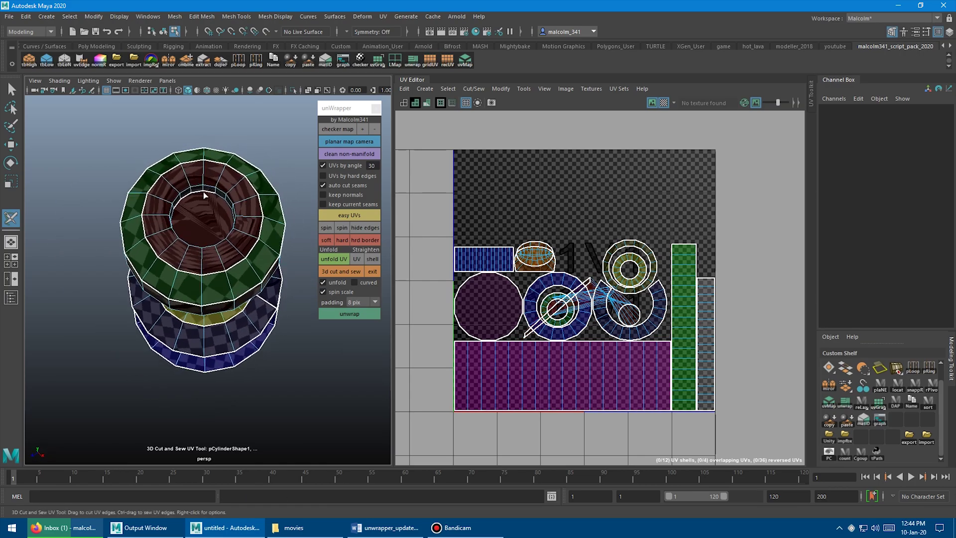
pyautogui.keyDown('ctrl'); pyautogui.click(193, 193); pyautogui.keyUp('ctrl')
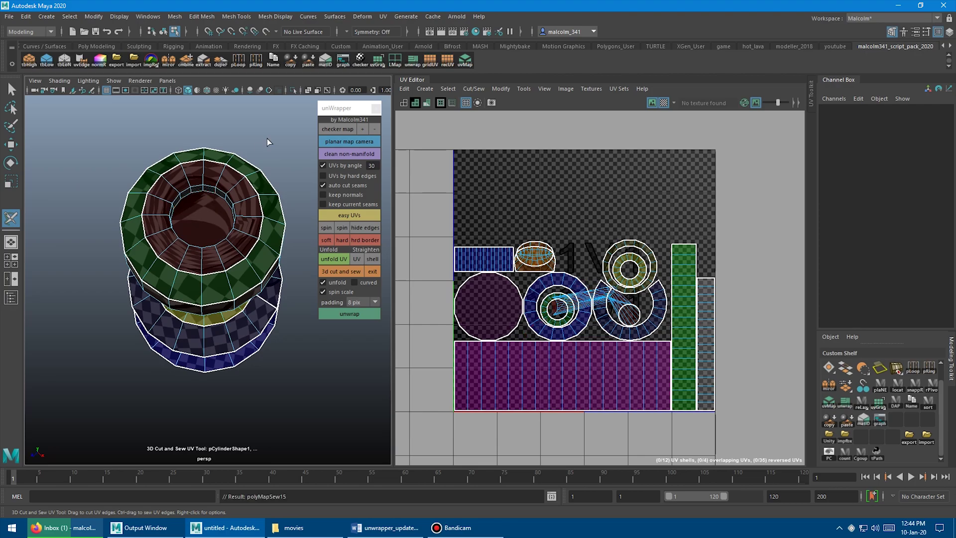
pyautogui.keyDown('alt'); pyautogui.moveTo(267, 138); pyautogui.dragTo(234, 145); pyautogui.keyUp('alt')
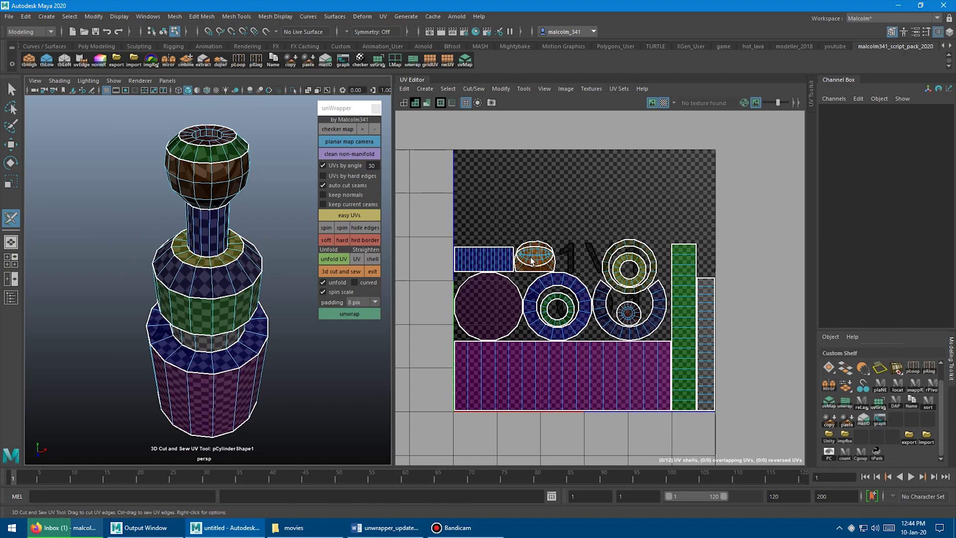
# Cut a vertical seam down the brown part of the knob and unwrap the UVs again
pyautogui.keyDown('alt'); pyautogui.moveTo(278, 175); pyautogui.dragTo(232, 189); pyautogui.keyUp('alt')
pyautogui.scroll(4, 233, 189)
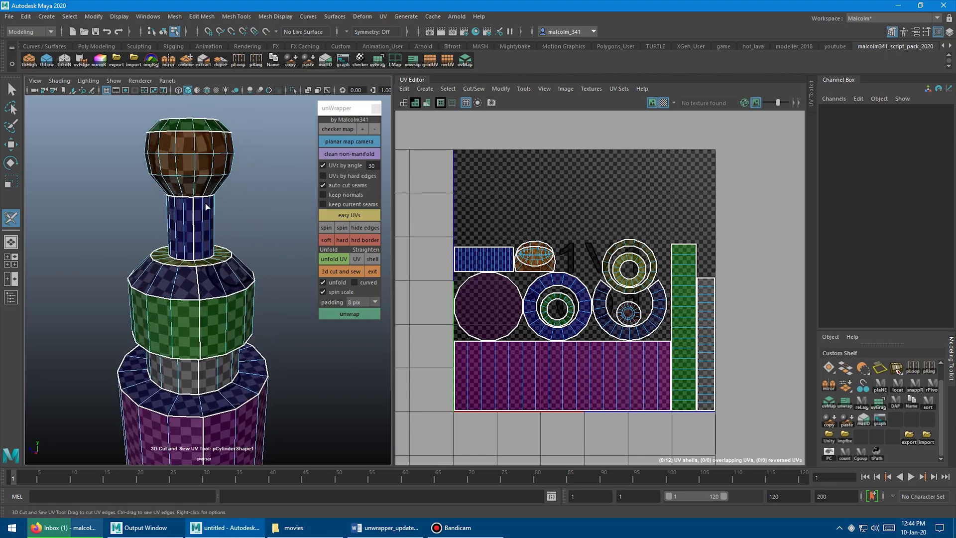
pyautogui.doubleClick(187, 192)
pyautogui.keyDown('alt'); pyautogui.moveTo(249, 194); pyautogui.dragTo(235, 200, button='middle'); pyautogui.keyUp('alt')
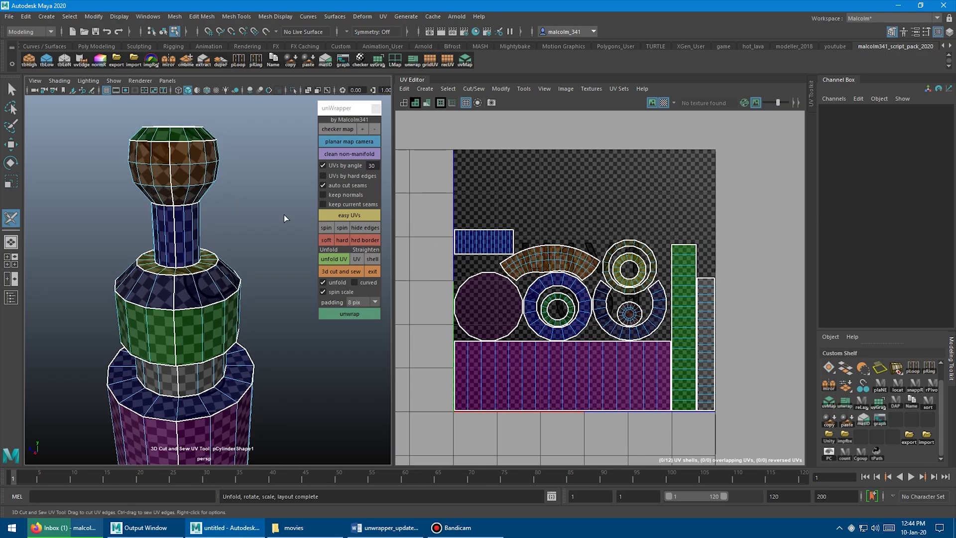
# Sew the remaining seam on the blue sloped band below the yellow ring and unwrap the UVs again
pyautogui.scroll(3, 277, 194)
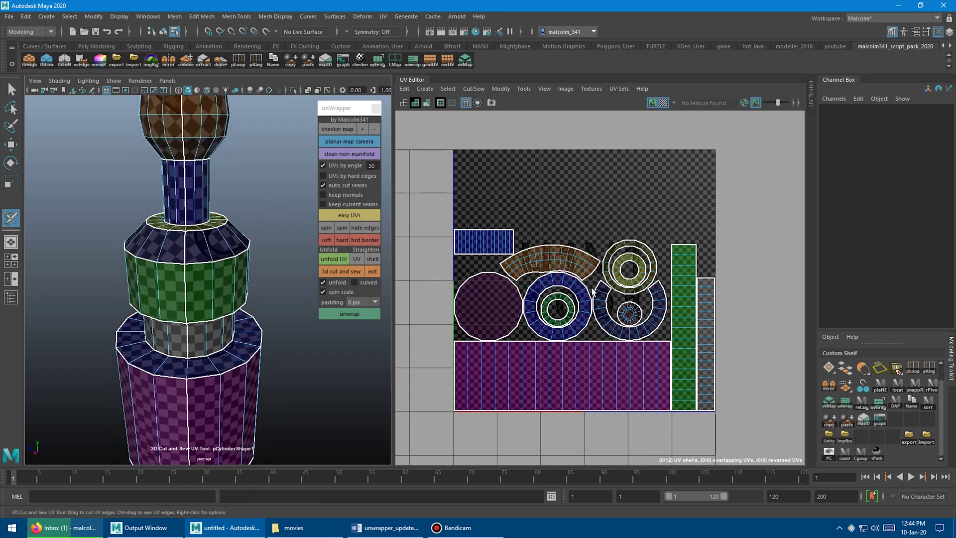
pyautogui.keyDown('alt'); pyautogui.moveTo(256, 248); pyautogui.dragTo(239, 279); pyautogui.keyUp('alt')
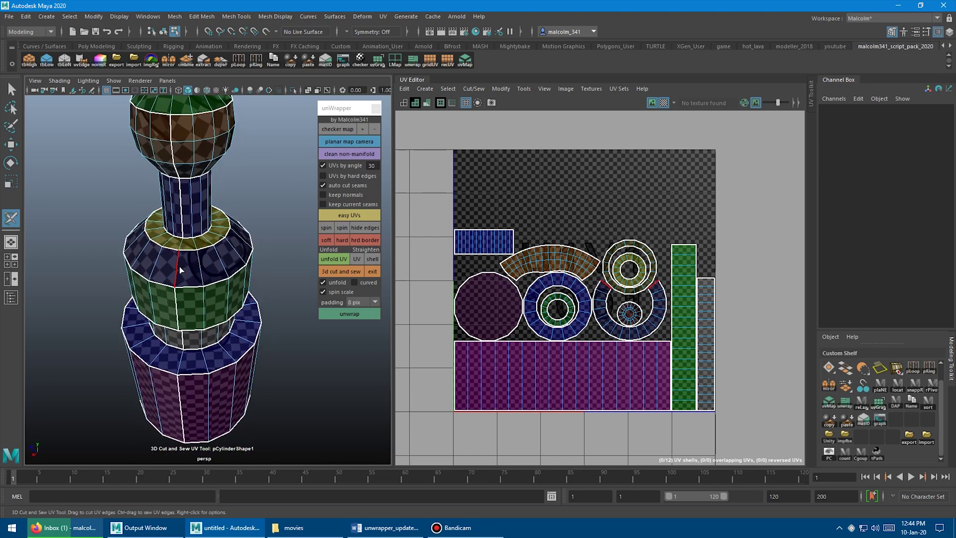
pyautogui.keyDown('ctrl'); pyautogui.click(180, 267); pyautogui.keyUp('ctrl')
pyautogui.keyDown('alt'); pyautogui.moveTo(261, 217); pyautogui.dragTo(244, 221, button='middle'); pyautogui.keyUp('alt')
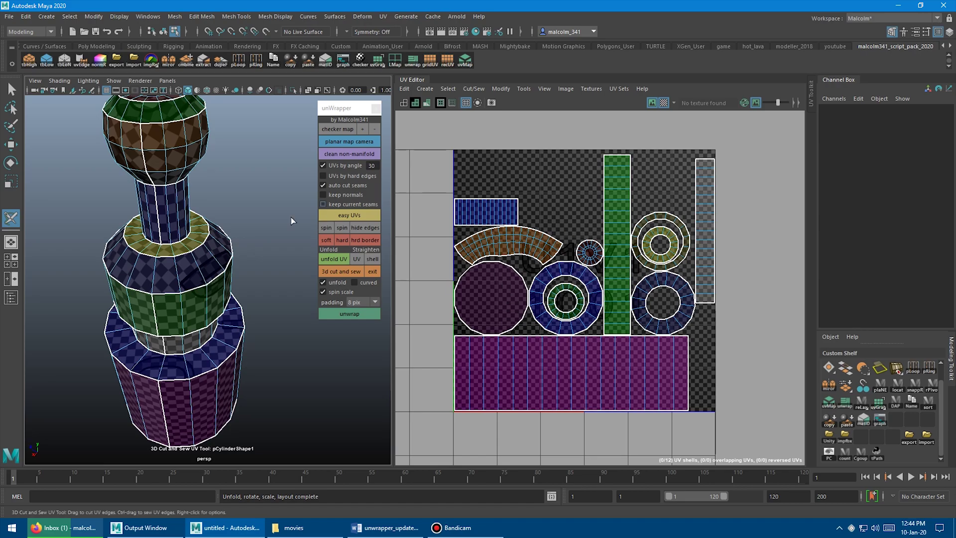
# Examine the seams and checker pattern around the whole model and compare them with the UV layout
pyautogui.keyDown('alt'); pyautogui.moveTo(291, 217); pyautogui.dragTo(225, 192, button='right'); pyautogui.keyUp('alt')
pyautogui.keyDown('alt'); pyautogui.moveTo(225, 192); pyautogui.dragTo(224, 137); pyautogui.keyUp('alt')
pyautogui.keyDown('alt'); pyautogui.moveTo(224, 137); pyautogui.dragTo(246, 159, button='middle'); pyautogui.keyUp('alt')
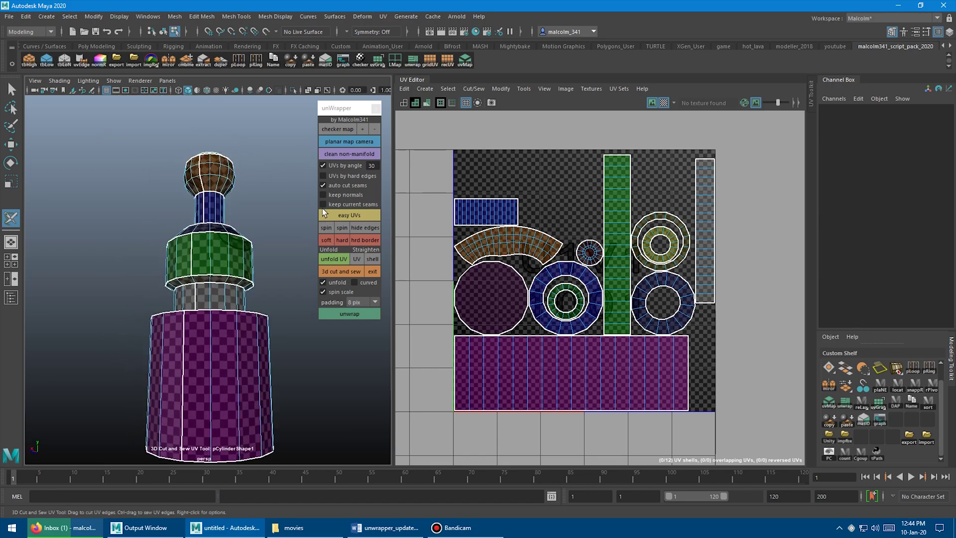
pyautogui.keyDown('alt'); pyautogui.moveTo(229, 207); pyautogui.dragTo(243, 174, button='middle'); pyautogui.keyUp('alt')
pyautogui.keyDown('alt'); pyautogui.moveTo(243, 174); pyautogui.dragTo(269, 349); pyautogui.keyUp('alt')
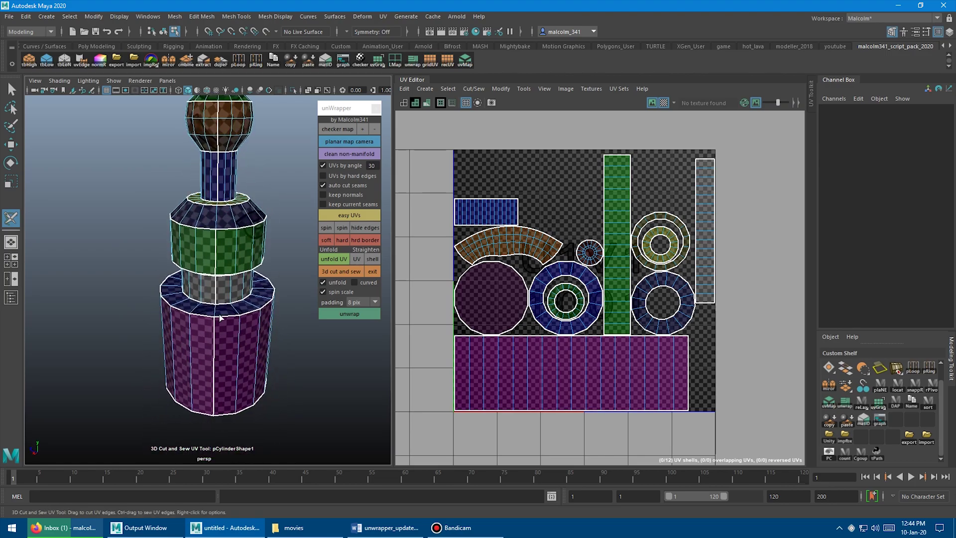
pyautogui.keyDown('alt'); pyautogui.moveTo(208, 208); pyautogui.dragTo(245, 209); pyautogui.keyUp('alt')
pyautogui.keyDown('alt'); pyautogui.moveTo(247, 202); pyautogui.dragTo(244, 218, button='middle'); pyautogui.keyUp('alt')
pyautogui.keyDown('alt'); pyautogui.moveTo(243, 218); pyautogui.dragTo(213, 215, button='right'); pyautogui.keyUp('alt')
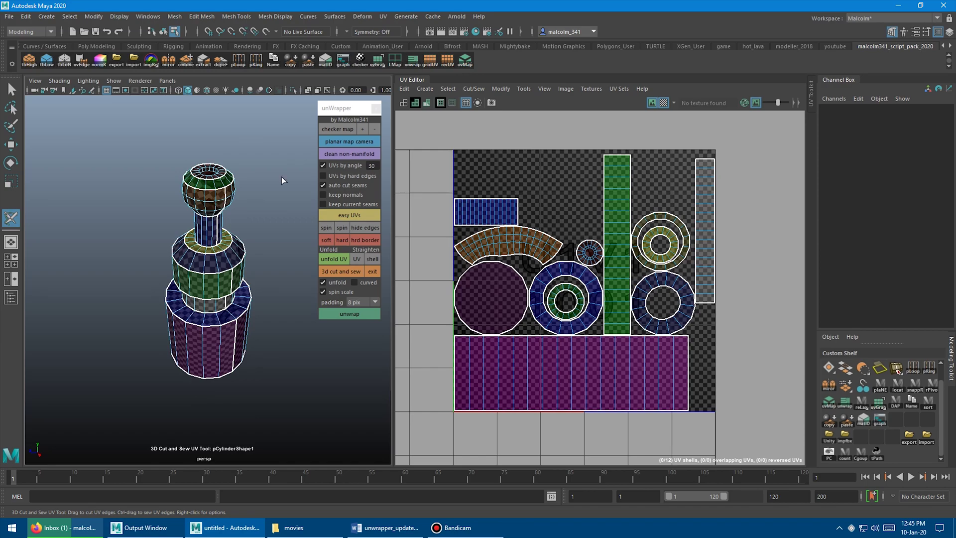
pyautogui.moveTo(523, 210)
pyautogui.keyDown('alt'); pyautogui.mouseDown(button='middle')
pyautogui.moveTo(528, 199)
pyautogui.moveTo(516, 202)
pyautogui.mouseUp(button='middle'); pyautogui.keyUp('alt')
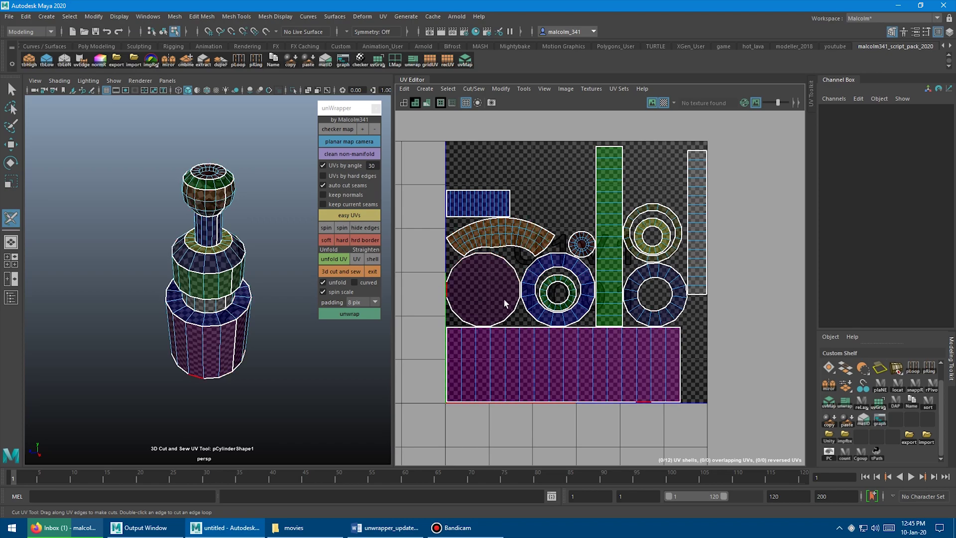
pyautogui.keyDown('alt'); pyautogui.moveTo(214, 239); pyautogui.dragTo(255, 242); pyautogui.keyUp('alt')
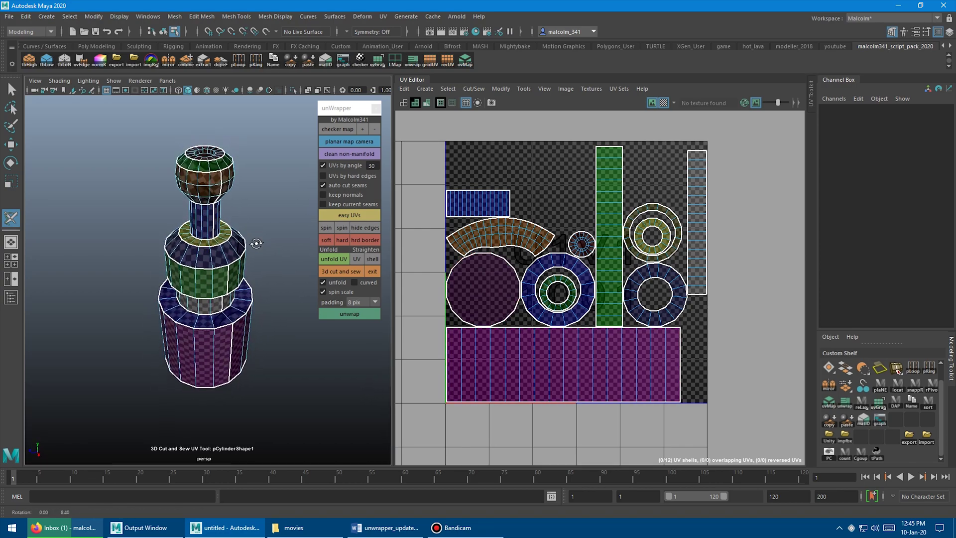
# Exit the 3D Cut and Sew tool, scale down the large circular UV shell and unwrap the UVs again
pyautogui.click(373, 271)
pyautogui.moveTo(495, 238); pyautogui.dragTo(521, 240, button='right')
pyautogui.click(507, 263)
pyautogui.press('r')
pyautogui.moveTo(494, 296); pyautogui.dragTo(462, 295)
pyautogui.click(358, 313)
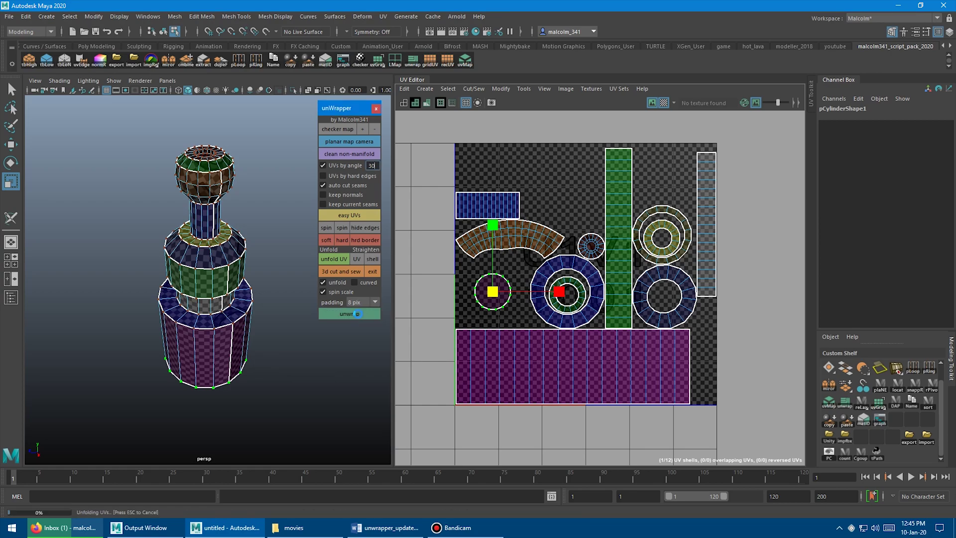
# Select the curved brown UV shell and move it up above the blue rectangular shell
pyautogui.click(515, 235)
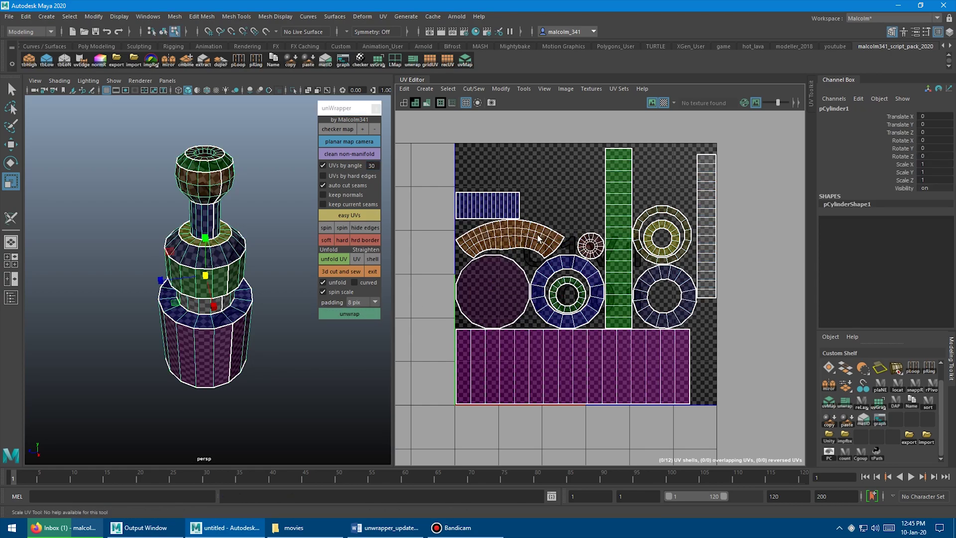
pyautogui.click(515, 235)
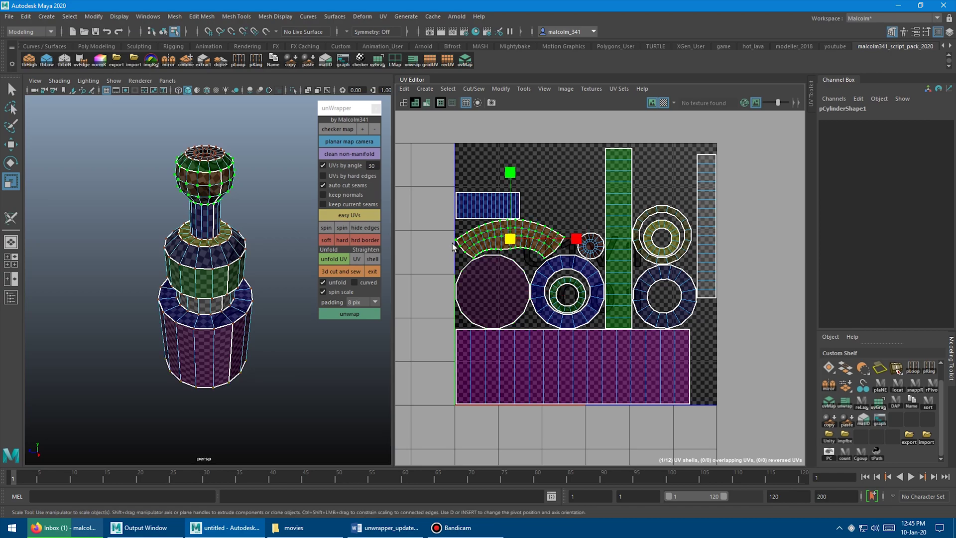
pyautogui.press('w')
pyautogui.keyDown('alt'); pyautogui.moveTo(512, 240); pyautogui.dragTo(527, 234, button='middle'); pyautogui.keyUp('alt')
pyautogui.moveTo(476, 273); pyautogui.dragTo(490, 205, button='middle')
pyautogui.keyDown('alt'); pyautogui.moveTo(499, 207); pyautogui.dragTo(490, 234, button='middle'); pyautogui.keyUp('alt')
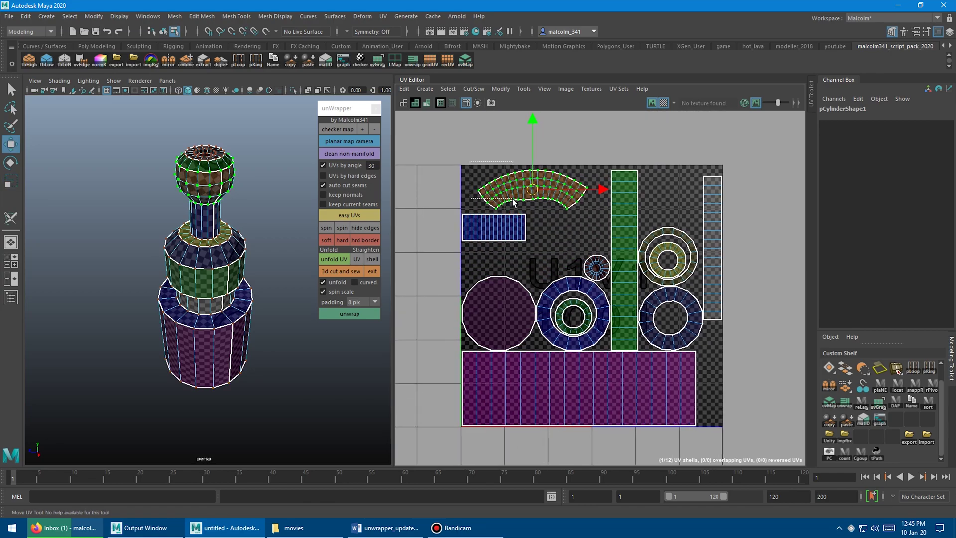
# Distort the curved brown shell by rotating UVs at both of its ends, and unwrap the UVs to reset it
pyautogui.moveTo(512, 199); pyautogui.dragTo(513, 199)
pyautogui.press('e')
pyautogui.moveTo(560, 228); pyautogui.dragTo(580, 240, button='middle')
pyautogui.press('w')
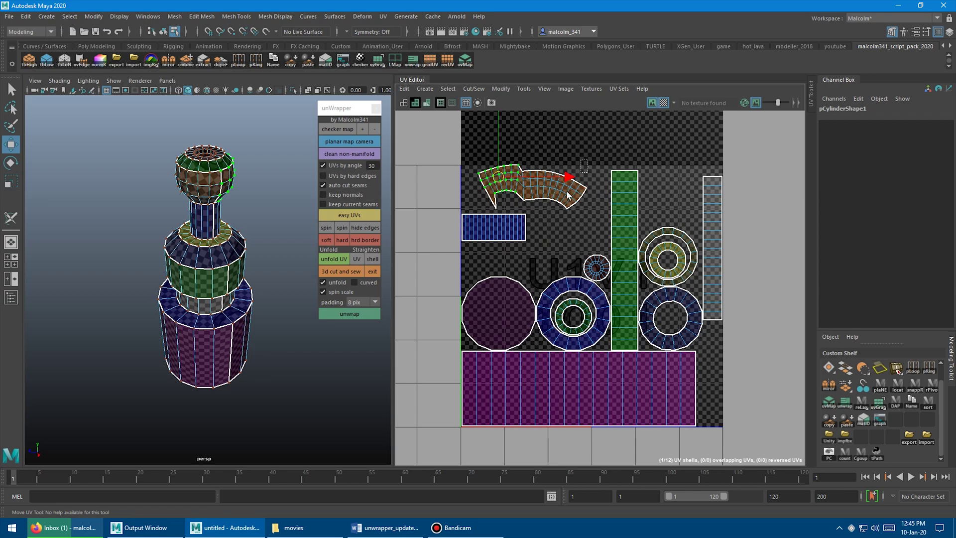
pyautogui.moveTo(567, 196); pyautogui.dragTo(549, 206)
pyautogui.press('e')
pyautogui.moveTo(596, 260); pyautogui.dragTo(593, 226, button='middle')
pyautogui.press('w')
pyautogui.moveTo(595, 274); pyautogui.dragTo(595, 262, button='middle')
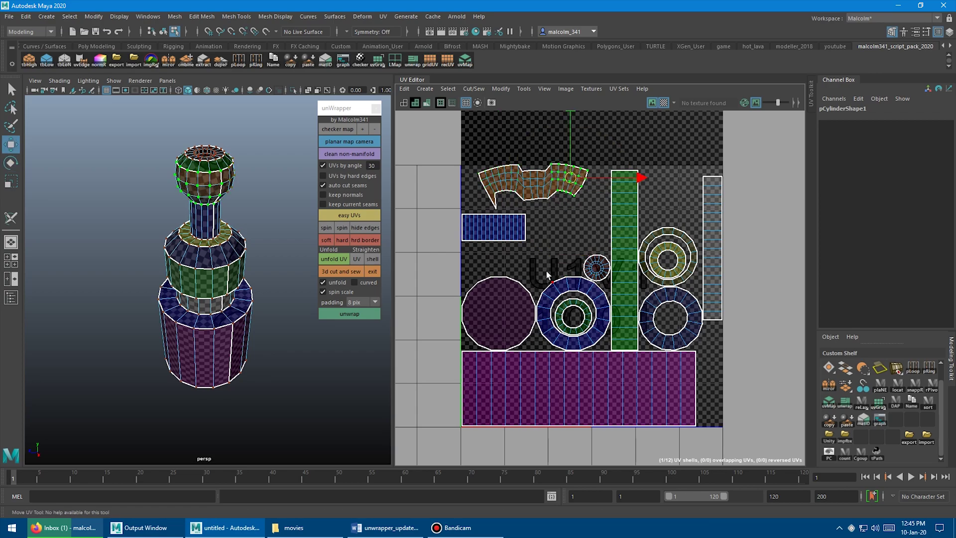
pyautogui.click(352, 313)
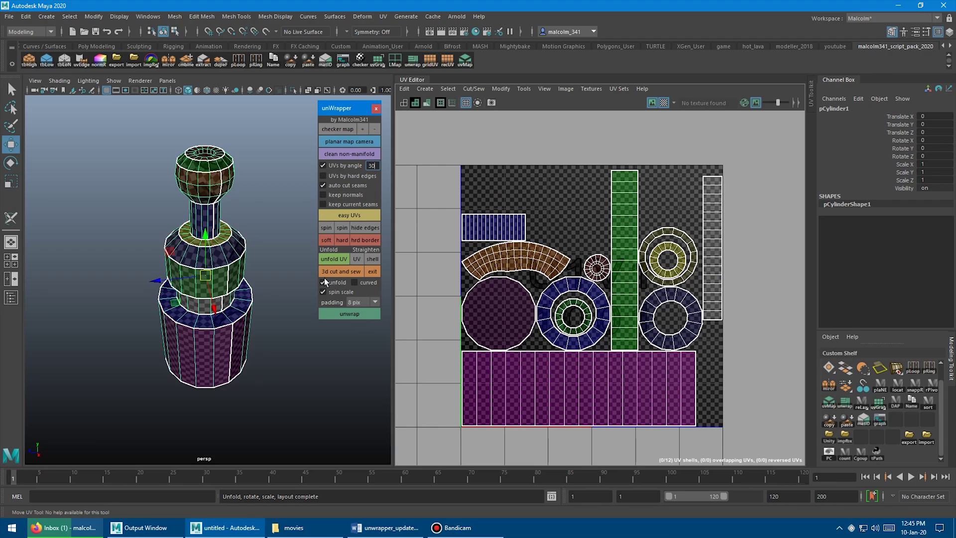
pyautogui.keyDown('alt'); pyautogui.moveTo(592, 234); pyautogui.dragTo(578, 230, button='middle'); pyautogui.keyUp('alt')
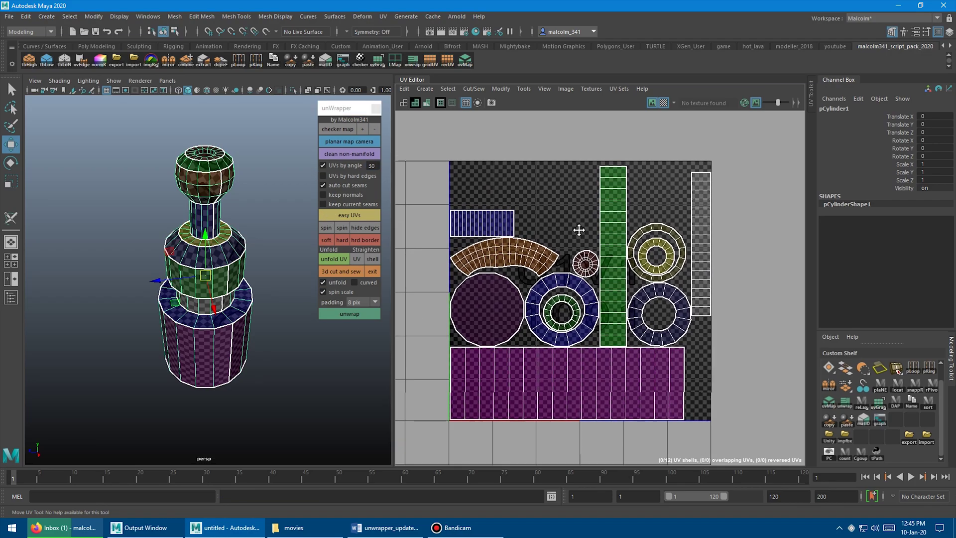
pyautogui.keyDown('alt'); pyautogui.moveTo(578, 230); pyautogui.dragTo(614, 233, button='right'); pyautogui.keyUp('alt')
pyautogui.keyDown('alt'); pyautogui.moveTo(614, 233); pyautogui.dragTo(616, 221, button='middle'); pyautogui.keyUp('alt')
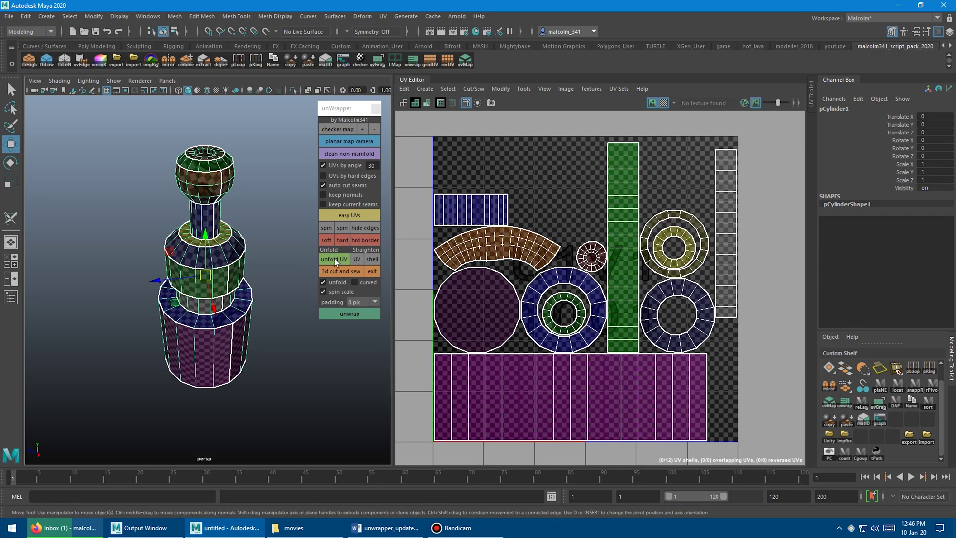
pyautogui.click(324, 288)
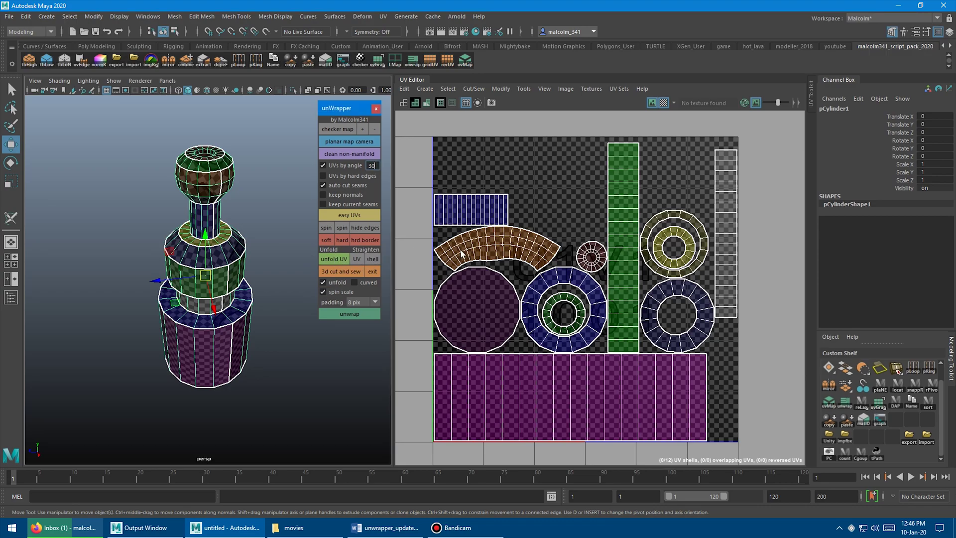
# Select the small circular shell of the knob's top, unfold its UVs alone, and unwrap the whole model again
pyautogui.keyDown('alt'); pyautogui.moveTo(496, 253); pyautogui.dragTo(494, 245, button='middle'); pyautogui.keyUp('alt')
pyautogui.moveTo(540, 239); pyautogui.dragTo(586, 244, button='right')
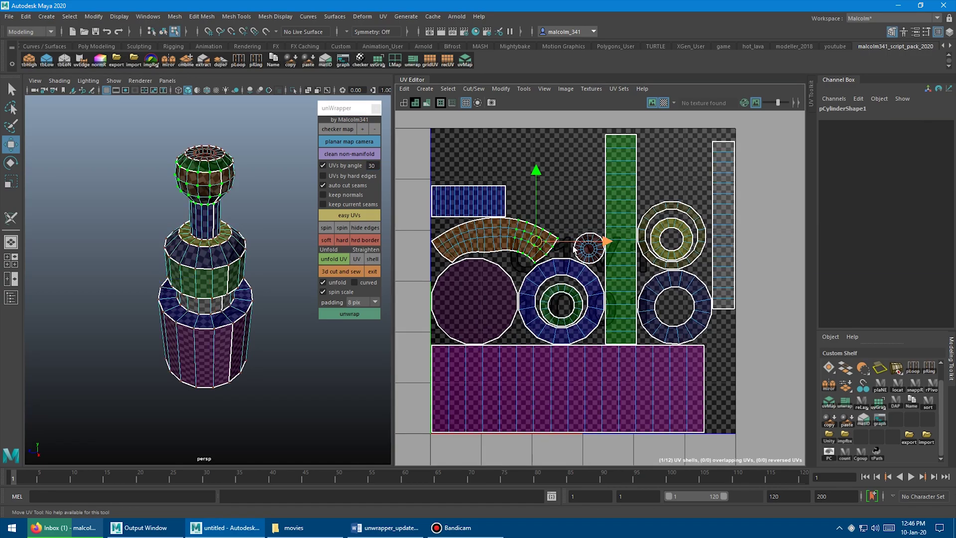
pyautogui.click(583, 251)
pyautogui.scroll(6, 582, 251)
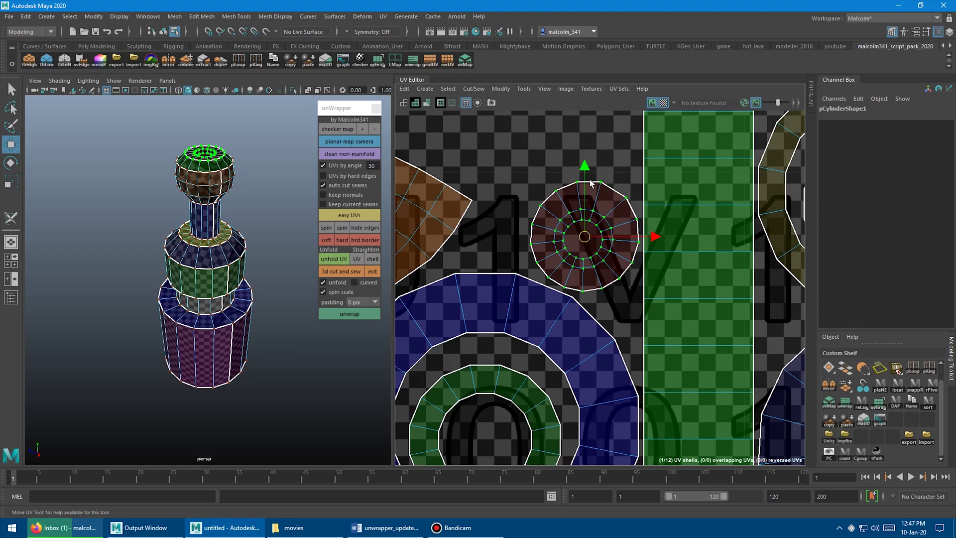
pyautogui.scroll(-6, 587, 286)
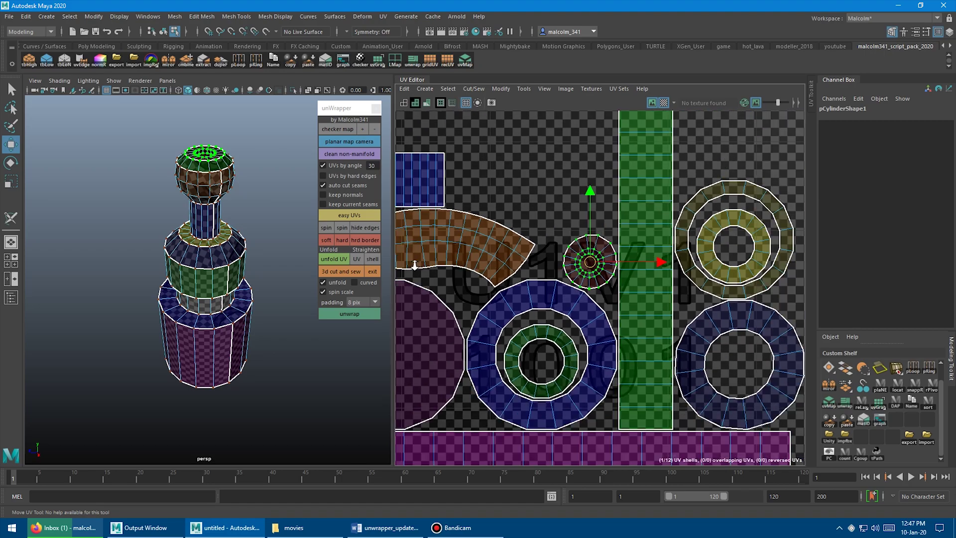
pyautogui.scroll(2, 482, 242)
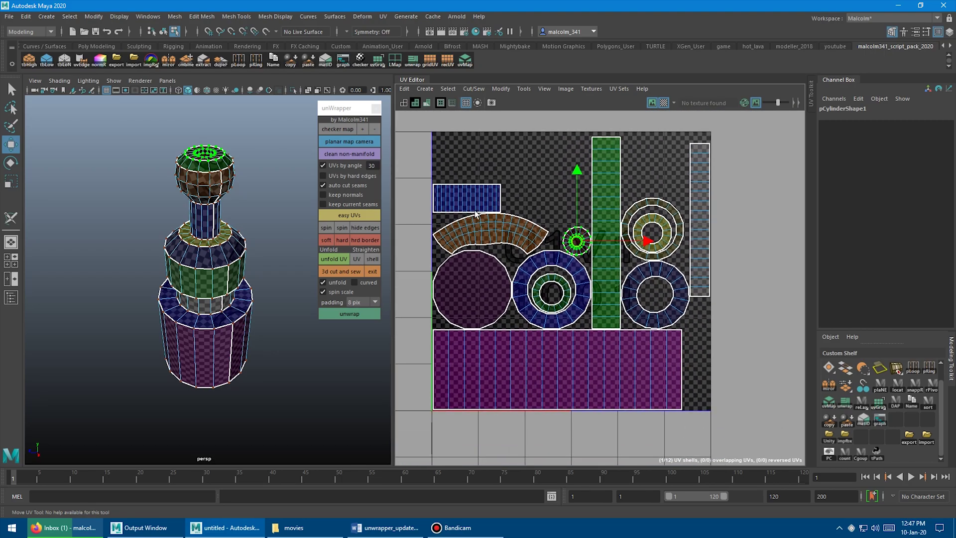
pyautogui.press('q')
pyautogui.scroll(1, 477, 235)
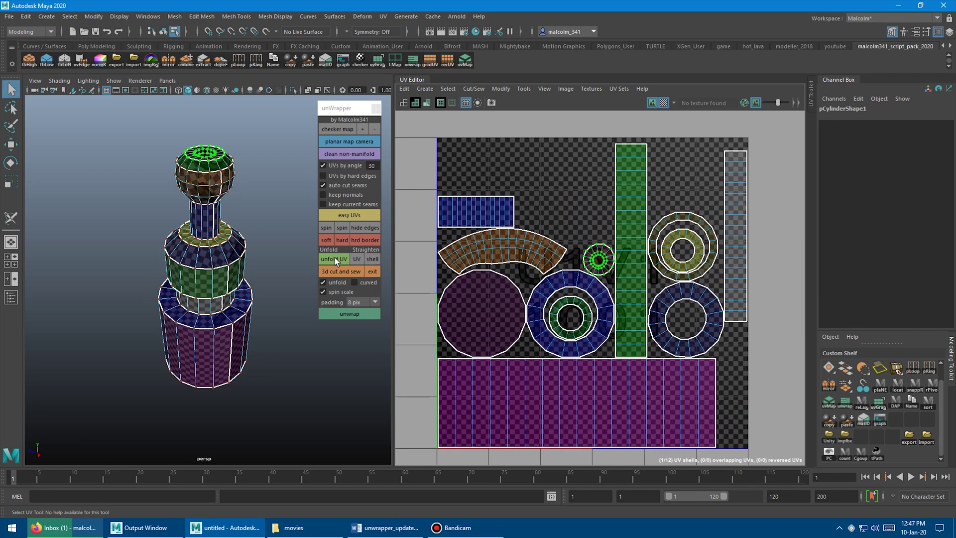
pyautogui.click(335, 257)
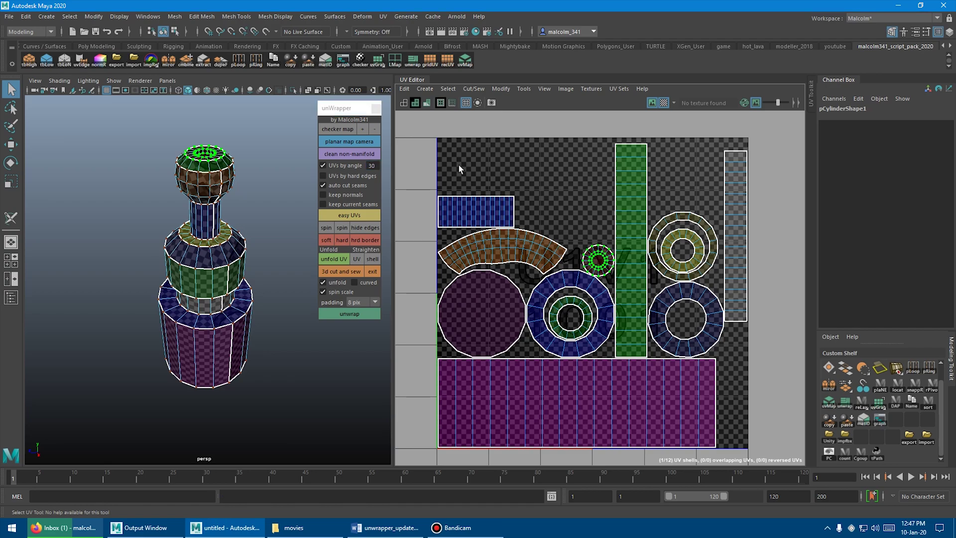
pyautogui.click(358, 314)
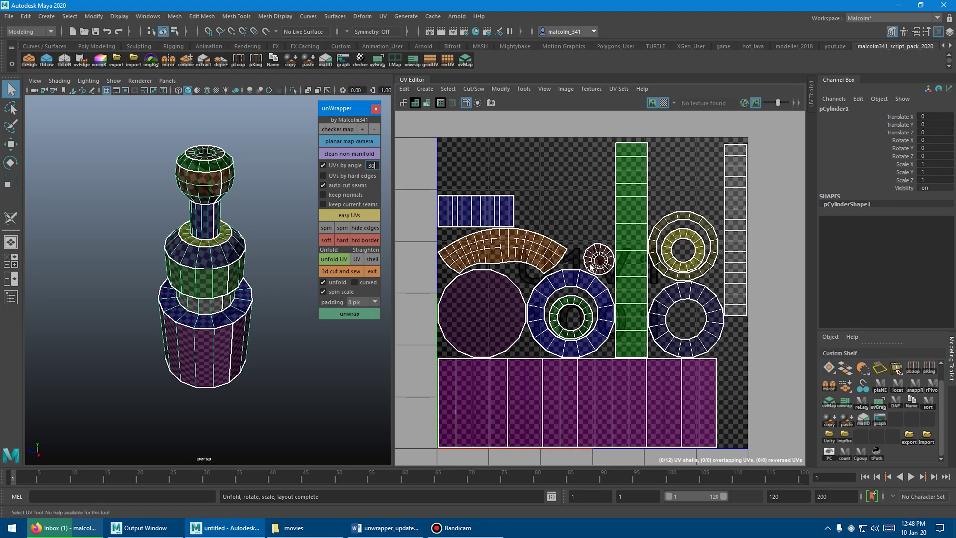
# Reselect the small circular shell and run Unfold UV on it once more
pyautogui.click(578, 197)
pyautogui.keyDown('alt'); pyautogui.moveTo(566, 203); pyautogui.dragTo(560, 190, button='middle'); pyautogui.keyUp('alt')
pyautogui.moveTo(565, 239); pyautogui.dragTo(585, 234, button='right')
pyautogui.click(586, 236)
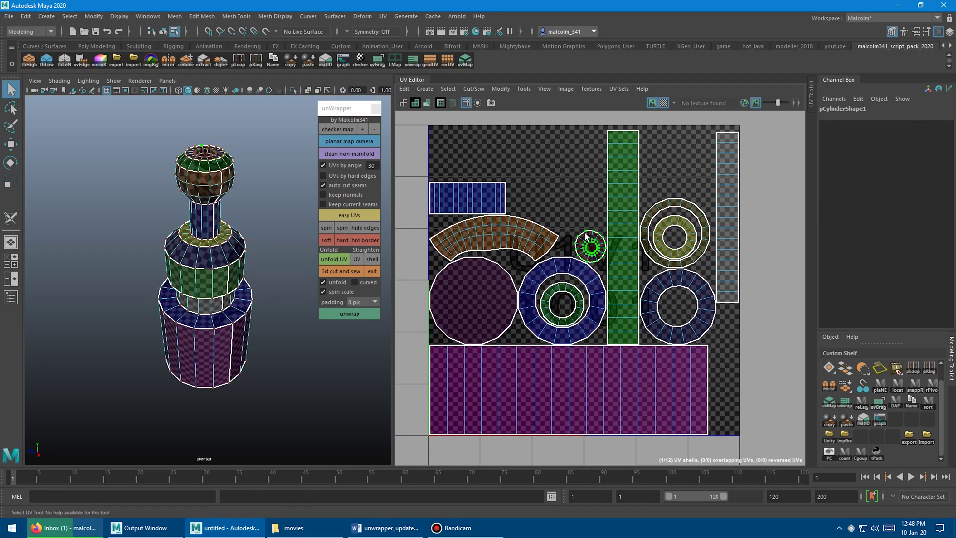
pyautogui.click(333, 259)
pyautogui.click(557, 278)
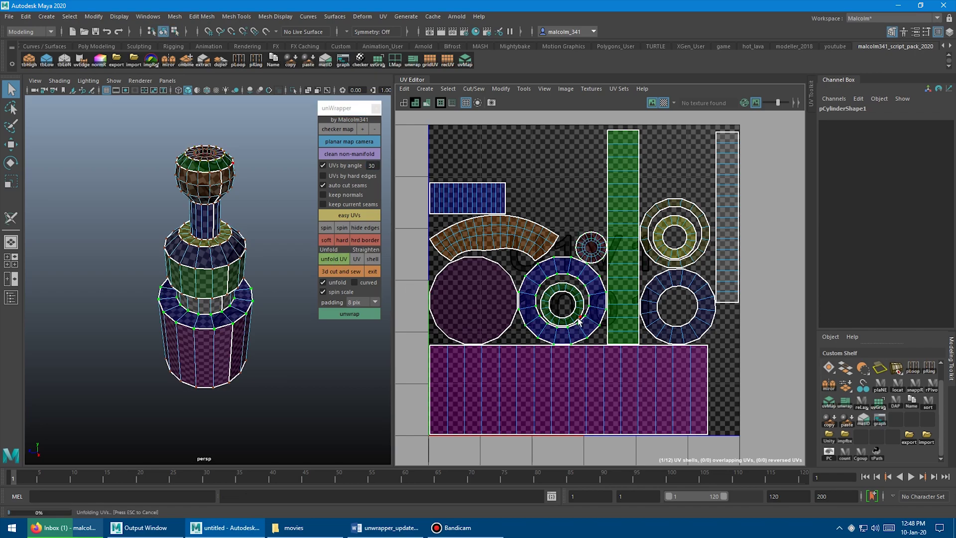
# Turn off the unfold option, shrink the large purple circular shell, and unwrap the model to restore the shell's scale
pyautogui.click(661, 213)
pyautogui.click(666, 293)
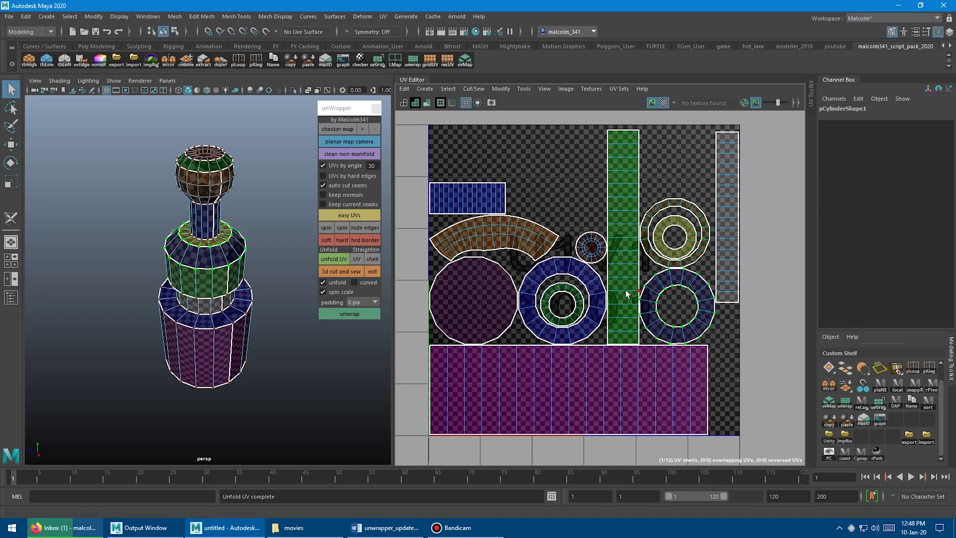
pyautogui.click(323, 281)
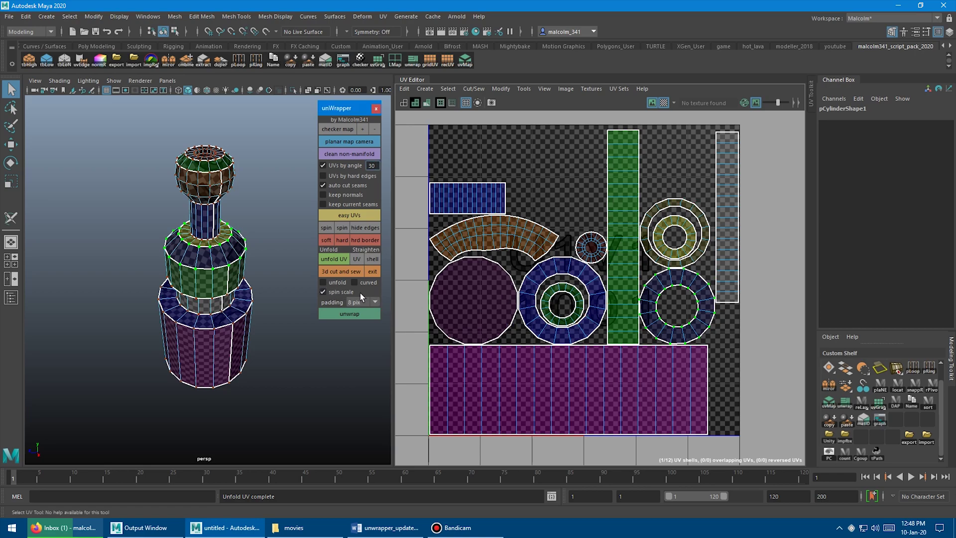
pyautogui.moveTo(475, 280); pyautogui.dragTo(486, 276, button='right')
pyautogui.press('r')
pyautogui.moveTo(474, 301); pyautogui.dragTo(429, 304)
pyautogui.click(453, 326)
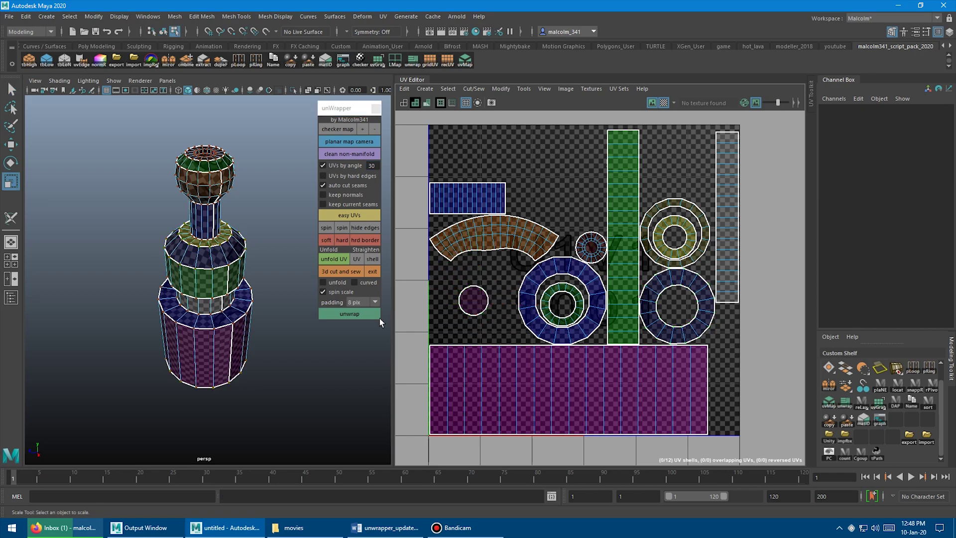
pyautogui.click(359, 313)
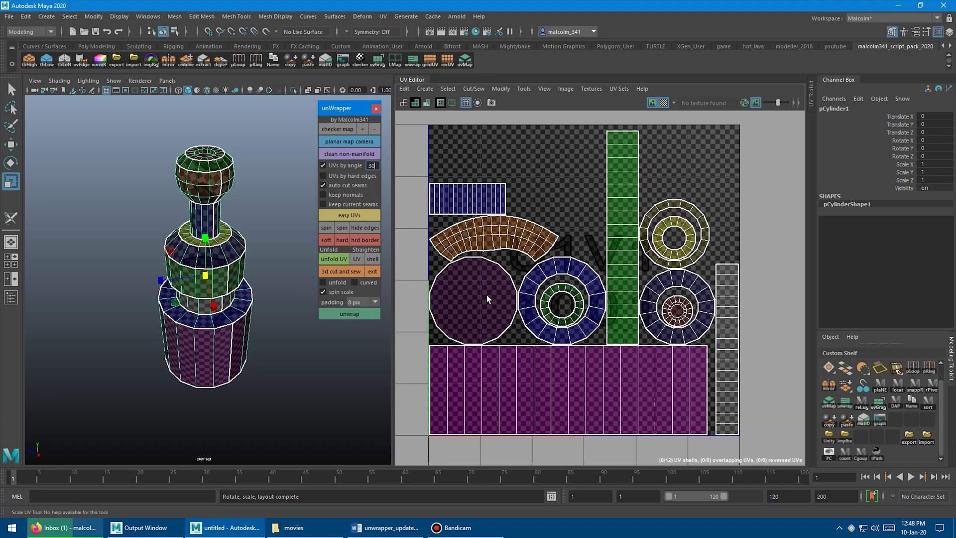
# Unfold the curved brown UV shell alone and move it up above the blue rectangular shell
pyautogui.moveTo(494, 231); pyautogui.dragTo(500, 238, button='right')
pyautogui.click(501, 237)
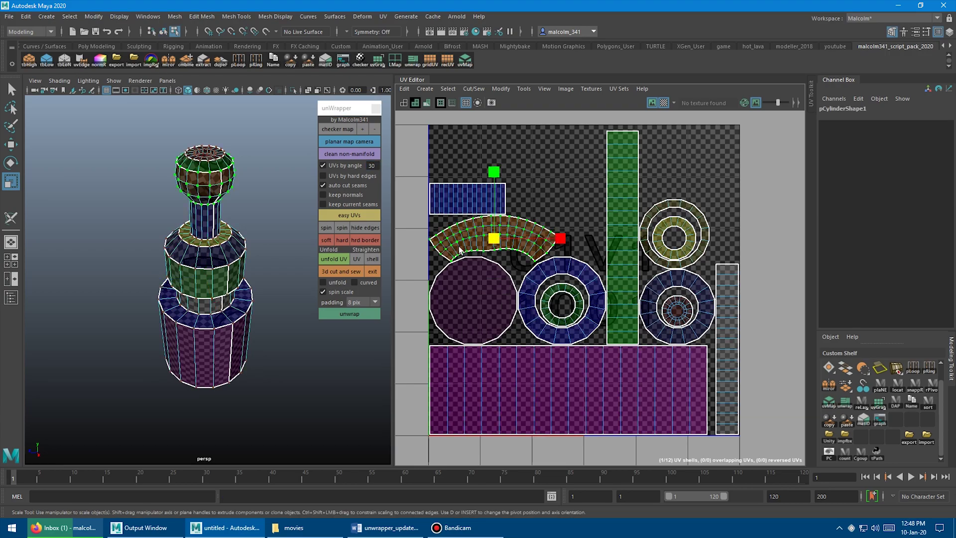
pyautogui.click(339, 258)
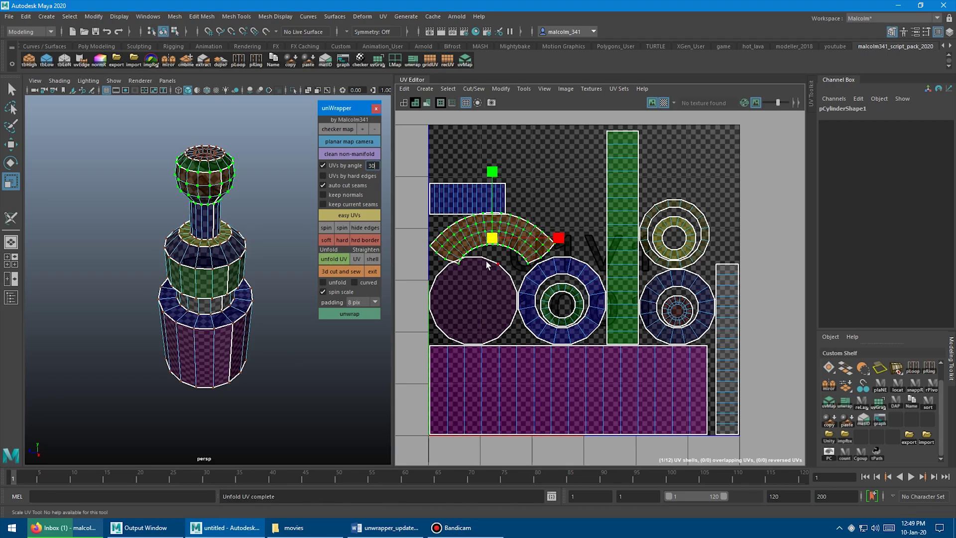
pyautogui.press('w')
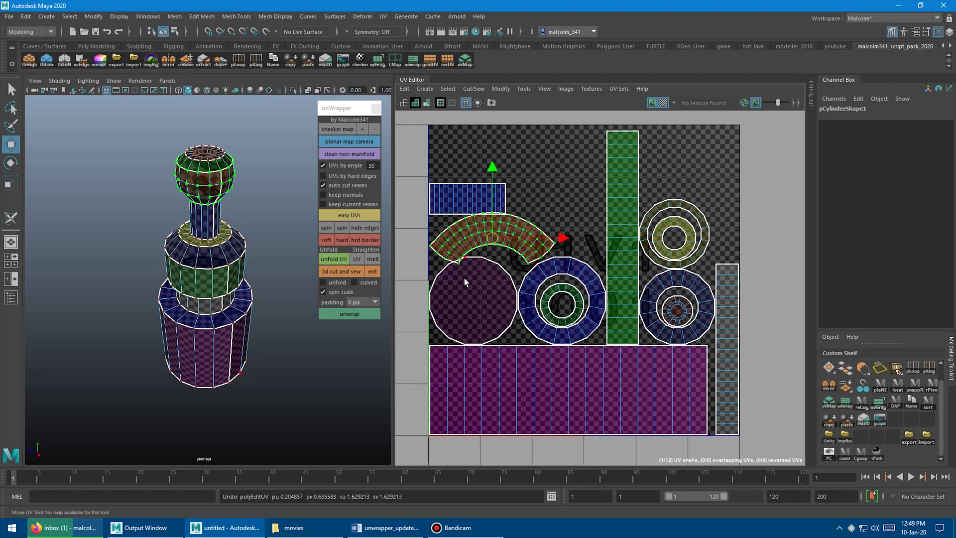
pyautogui.moveTo(464, 277); pyautogui.dragTo(496, 205, button='middle')
pyautogui.keyDown('alt'); pyautogui.moveTo(497, 208); pyautogui.dragTo(496, 261, button='middle'); pyautogui.keyUp('alt')
pyautogui.moveTo(498, 301); pyautogui.dragTo(500, 249, button='middle')
pyautogui.scroll(-1, 508, 247)
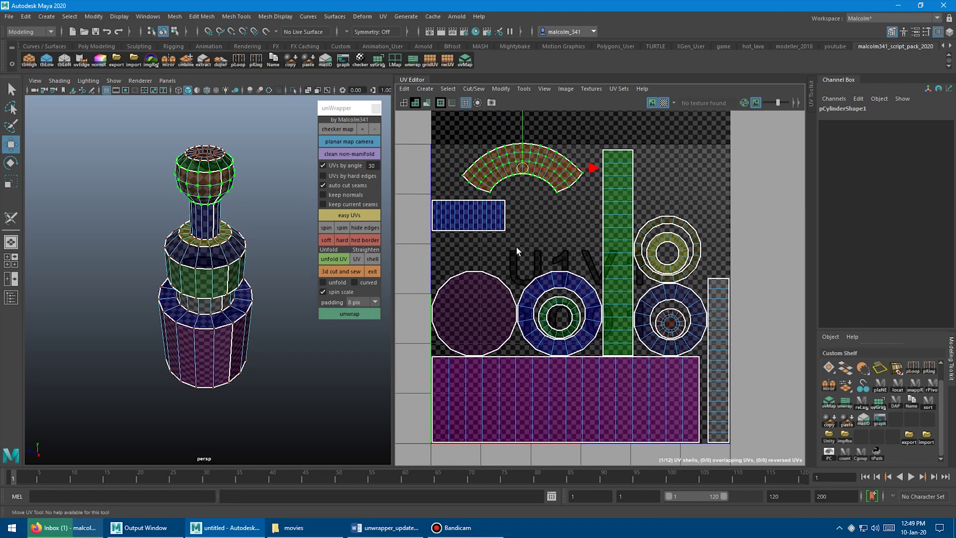
# Select the lengthwise edge loop through the middle of the curved brown shell and straighten the shell
pyautogui.moveTo(501, 174); pyautogui.dragTo(505, 159, button='right')
pyautogui.click(508, 164)
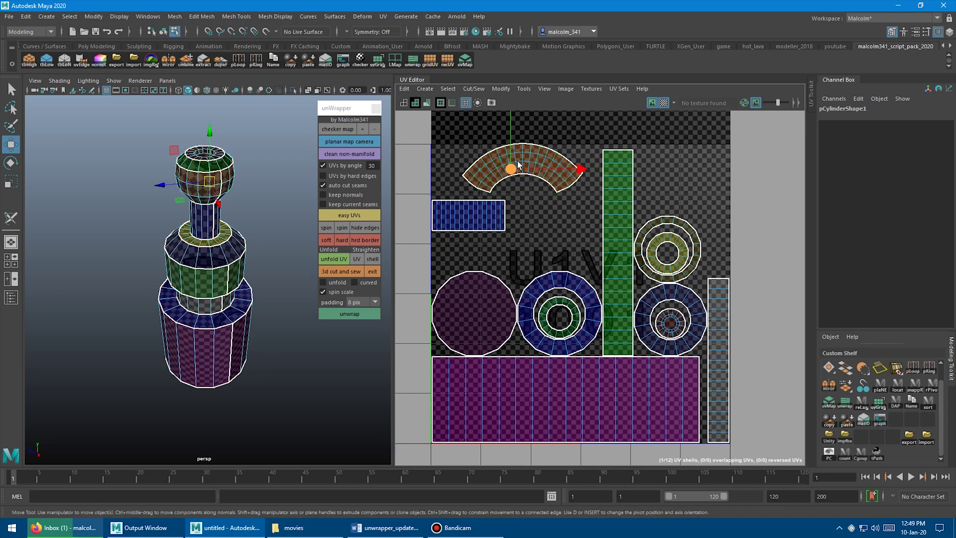
pyautogui.doubleClick(519, 160)
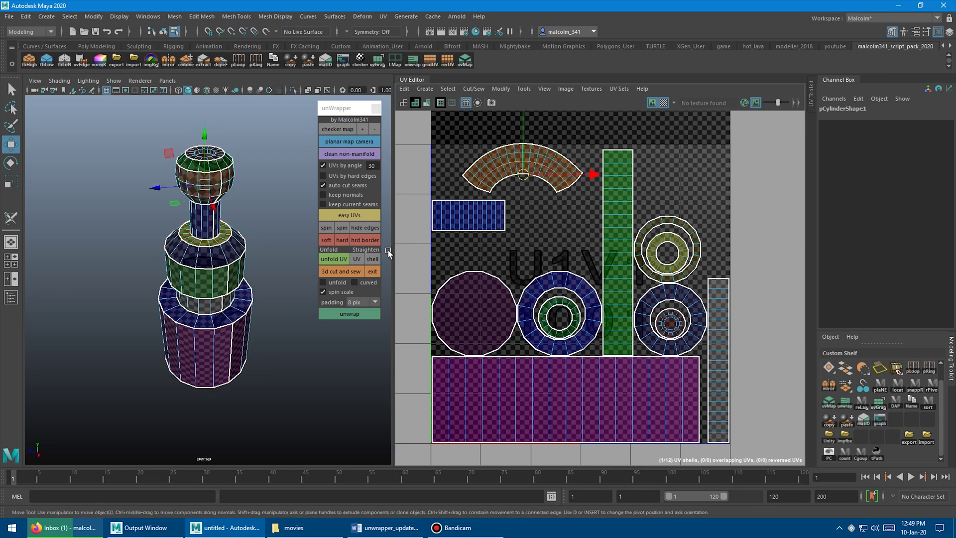
pyautogui.click(372, 258)
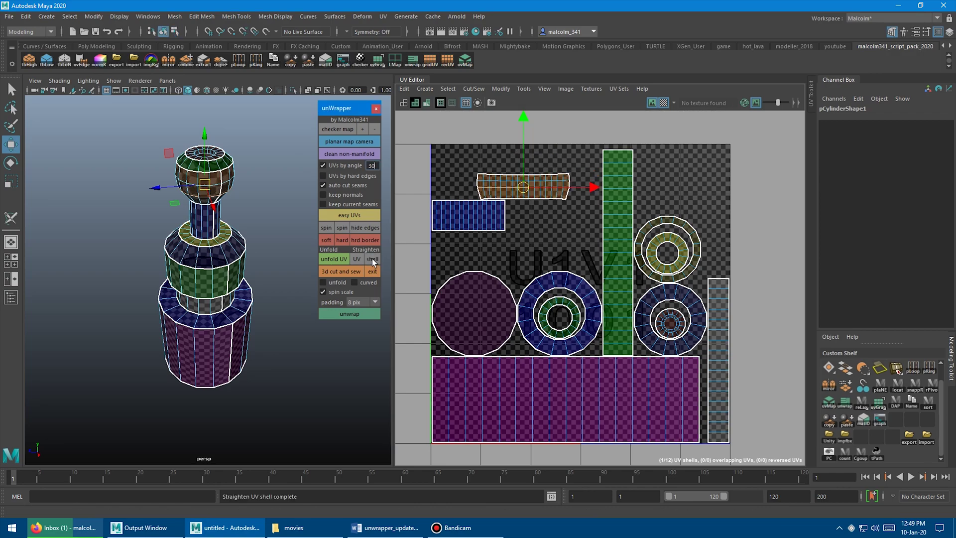
# Select all UVs of the brown shell, move it up slightly, and straighten its UVs into a rectangle
pyautogui.moveTo(502, 203); pyautogui.dragTo(520, 189, button='right')
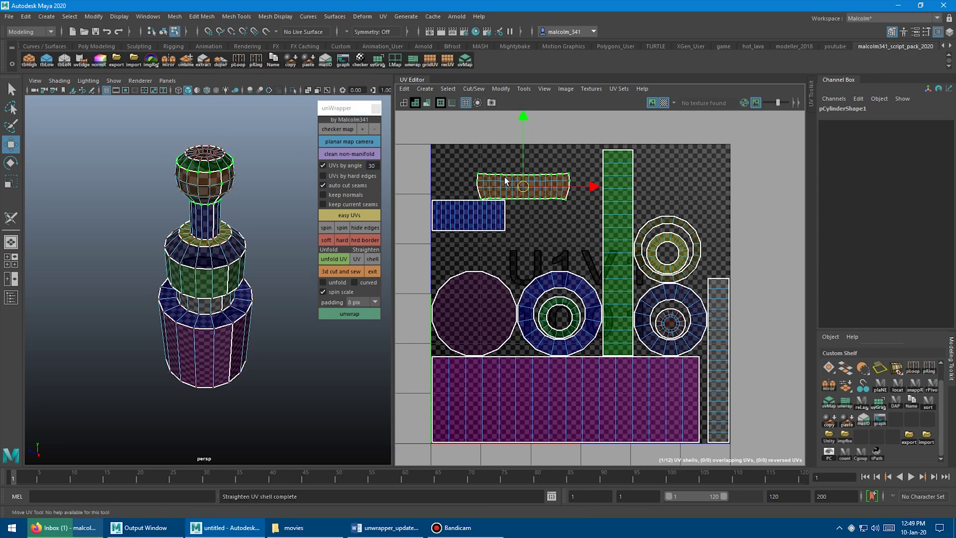
pyautogui.moveTo(523, 188); pyautogui.dragTo(519, 176)
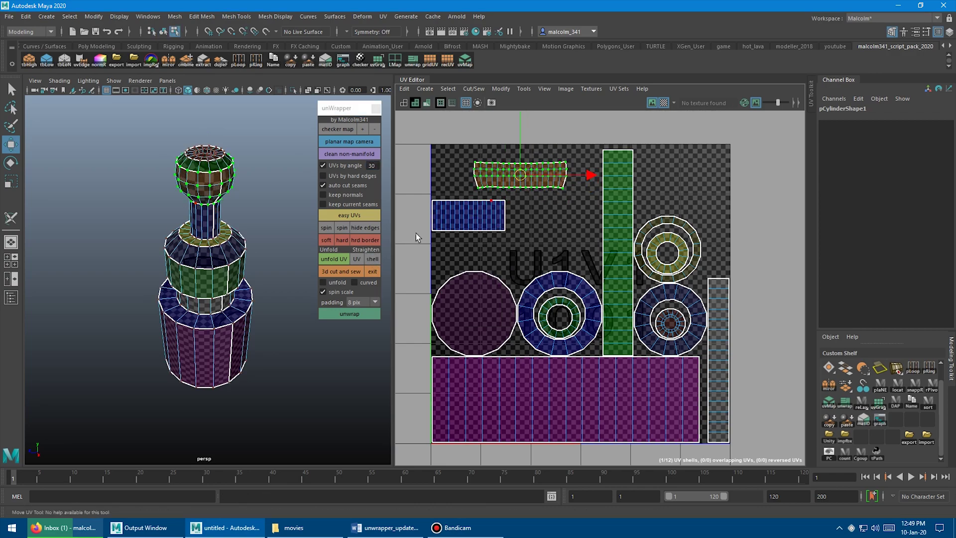
pyautogui.click(357, 259)
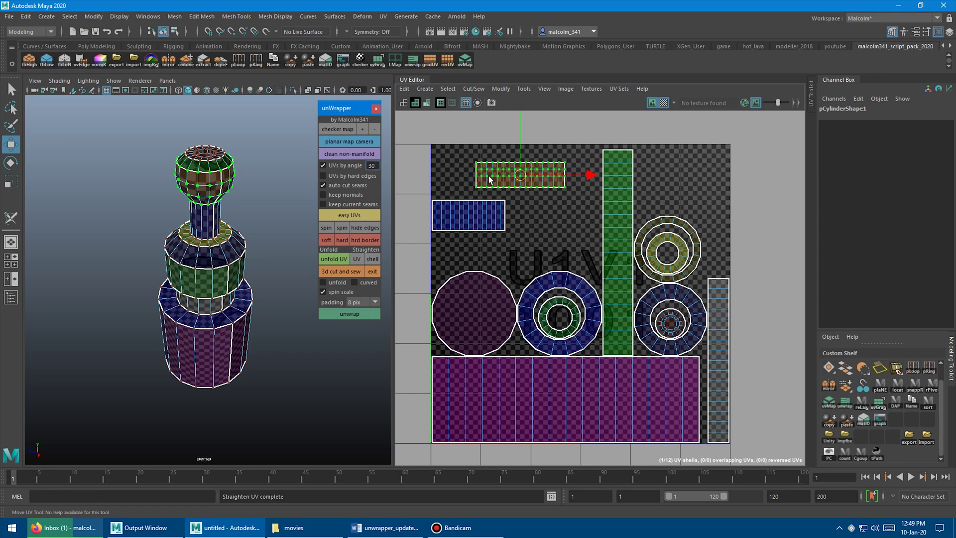
pyautogui.click(518, 203)
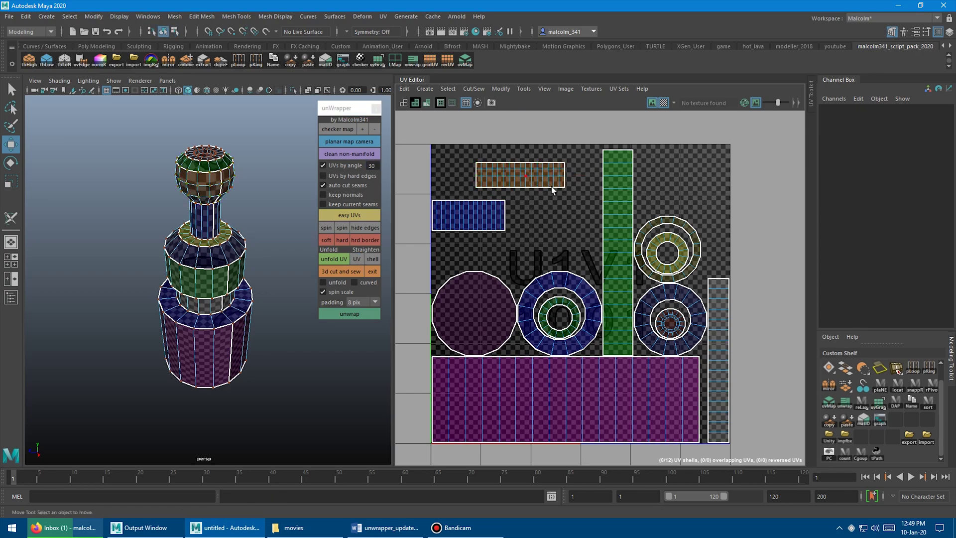
pyautogui.hotkey('ctrl', 'z')
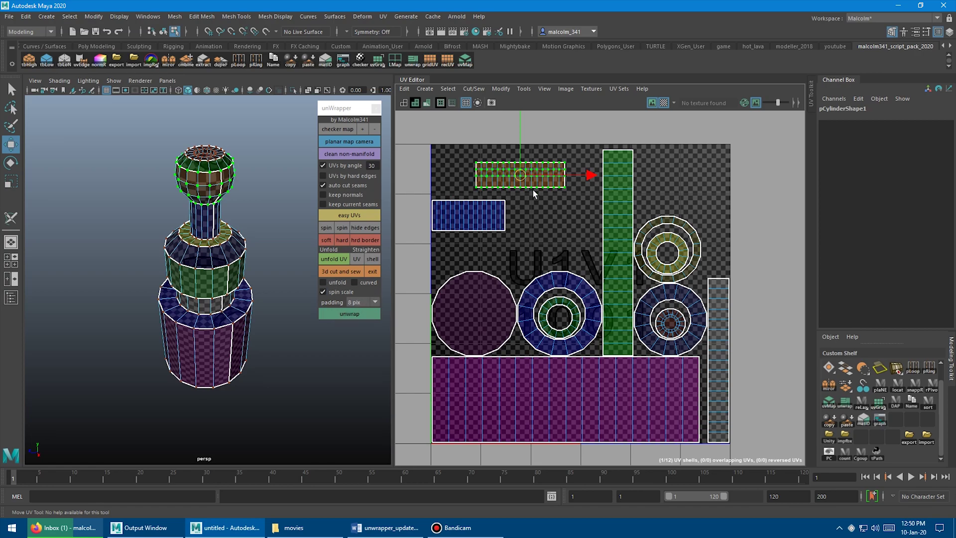
# Unwrap the model with unfold still off to scale and repack the straightened brown shell with the others
pyautogui.click(351, 314)
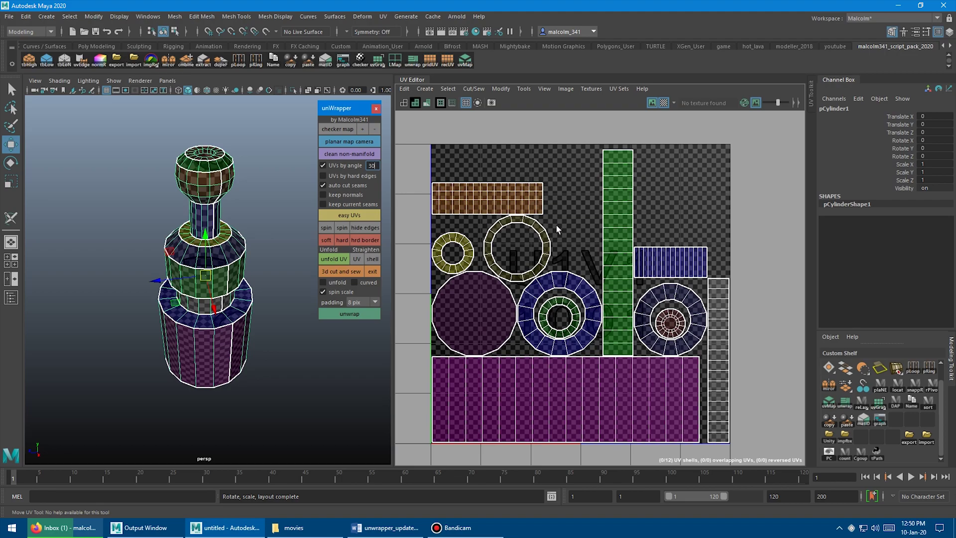
pyautogui.scroll(3, 560, 244)
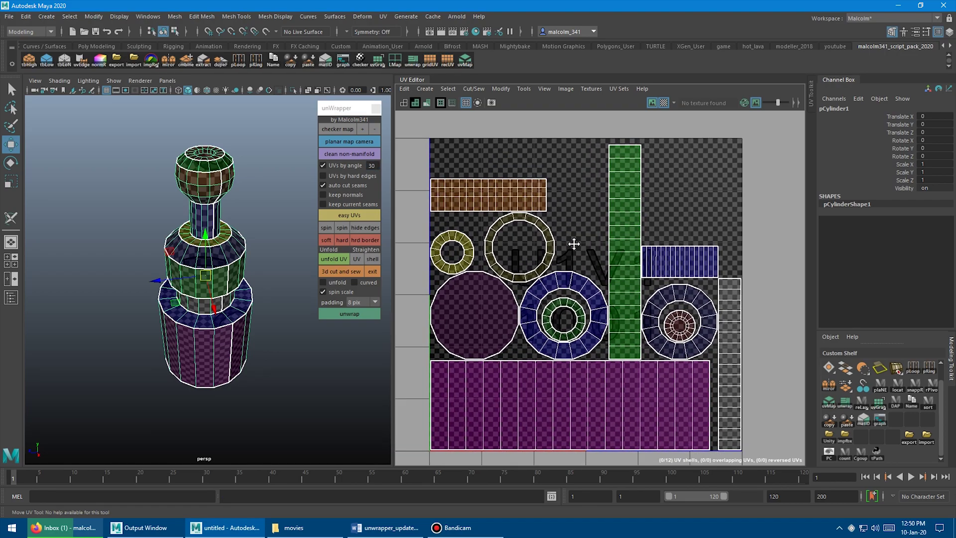
pyautogui.scroll(-2, 605, 235)
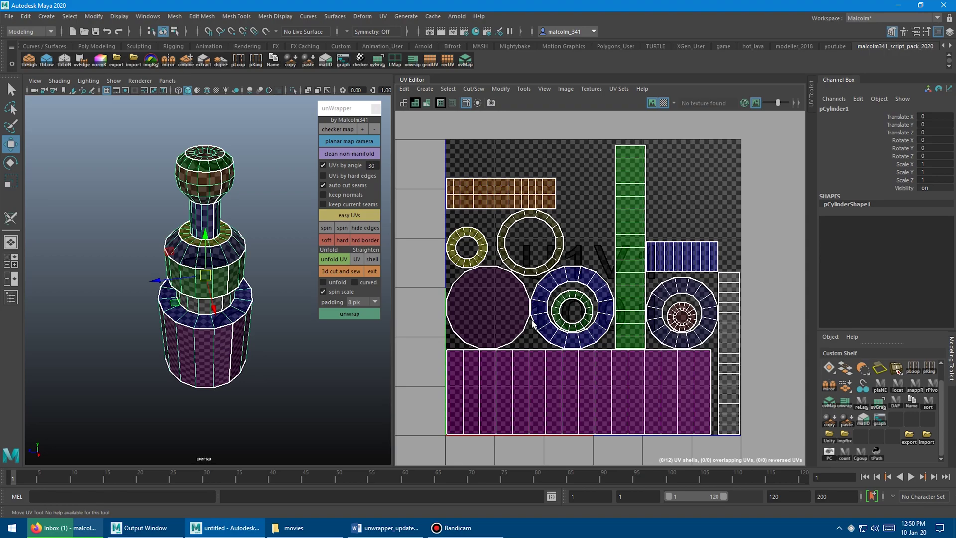
pyautogui.moveTo(228, 320)
pyautogui.keyDown('alt'); pyautogui.mouseDown()
pyautogui.moveTo(231, 227)
pyautogui.moveTo(224, 309)
pyautogui.mouseUp(); pyautogui.keyUp('alt')
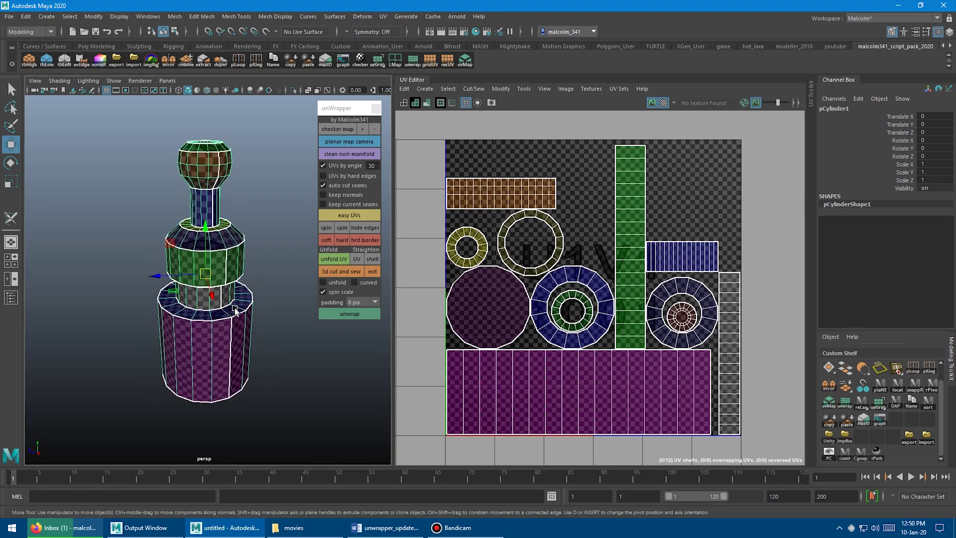
pyautogui.keyDown('alt'); pyautogui.moveTo(548, 249); pyautogui.dragTo(538, 247, button='middle'); pyautogui.keyUp('alt')
pyautogui.keyDown('alt'); pyautogui.moveTo(538, 246); pyautogui.dragTo(550, 255, button='right'); pyautogui.keyUp('alt')
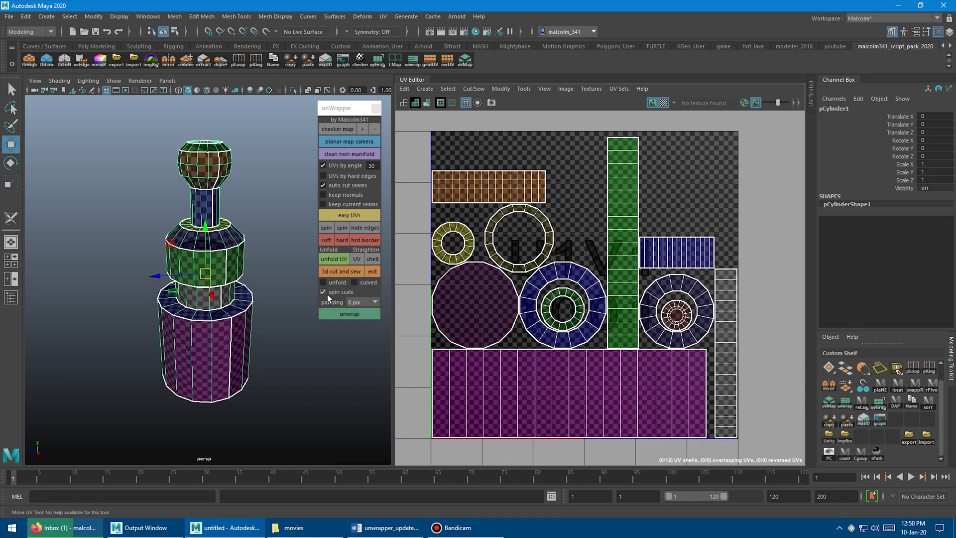
# Turn off the spin scale option, shrink the large purple circular shell, and unwrap the model at that size
pyautogui.click(326, 292)
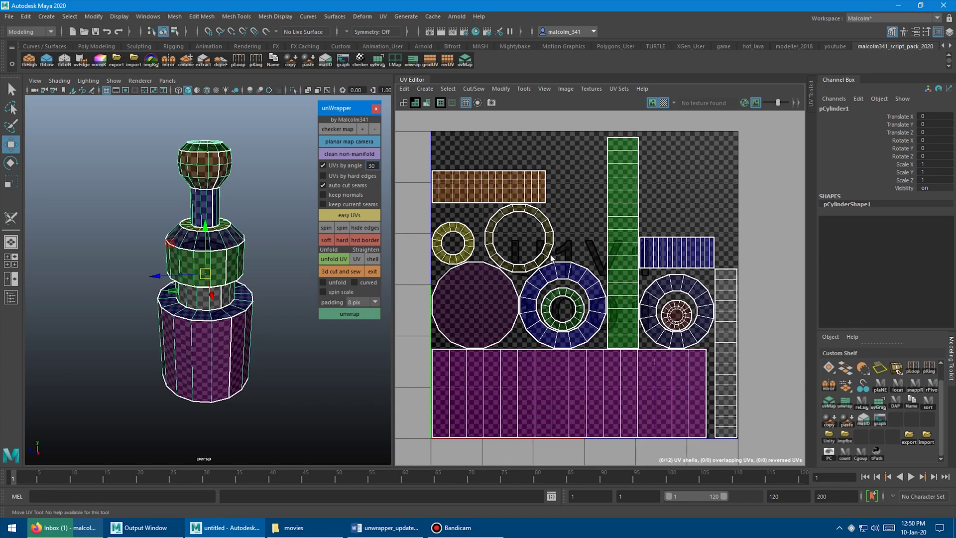
pyautogui.keyDown('alt'); pyautogui.moveTo(512, 274); pyautogui.dragTo(526, 255, button='middle'); pyautogui.keyUp('alt')
pyautogui.moveTo(482, 258)
pyautogui.mouseDown(button='right')
pyautogui.moveTo(506, 259)
pyautogui.moveTo(467, 251)
pyautogui.mouseUp(button='right')
pyautogui.click(467, 252)
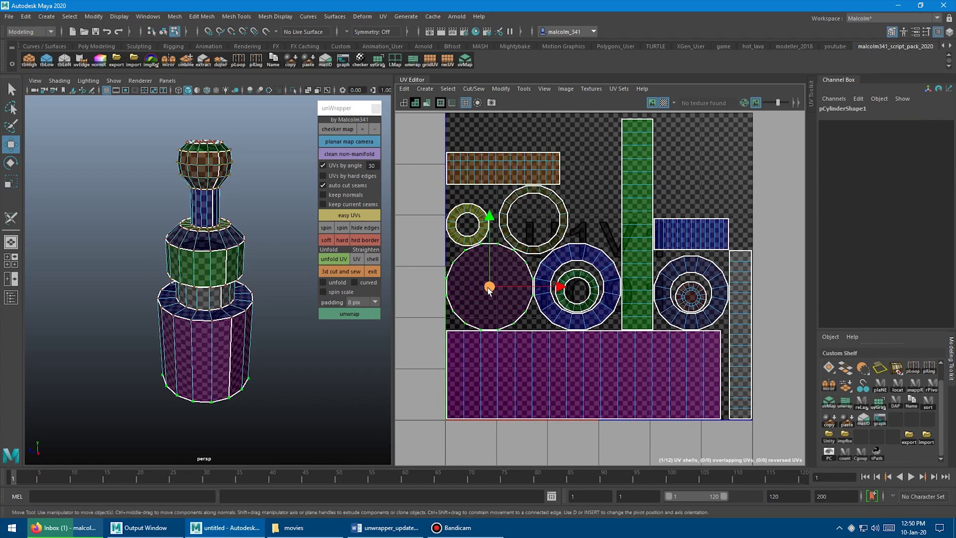
pyautogui.press('r')
pyautogui.moveTo(490, 286); pyautogui.dragTo(443, 292)
pyautogui.click(352, 315)
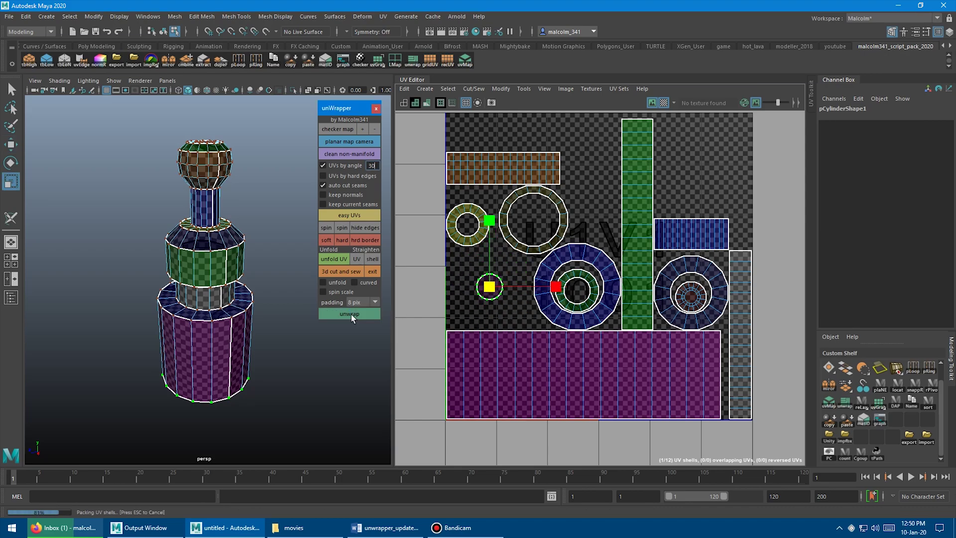
pyautogui.keyDown('alt'); pyautogui.moveTo(584, 174); pyautogui.dragTo(584, 184, button='middle'); pyautogui.keyUp('alt')
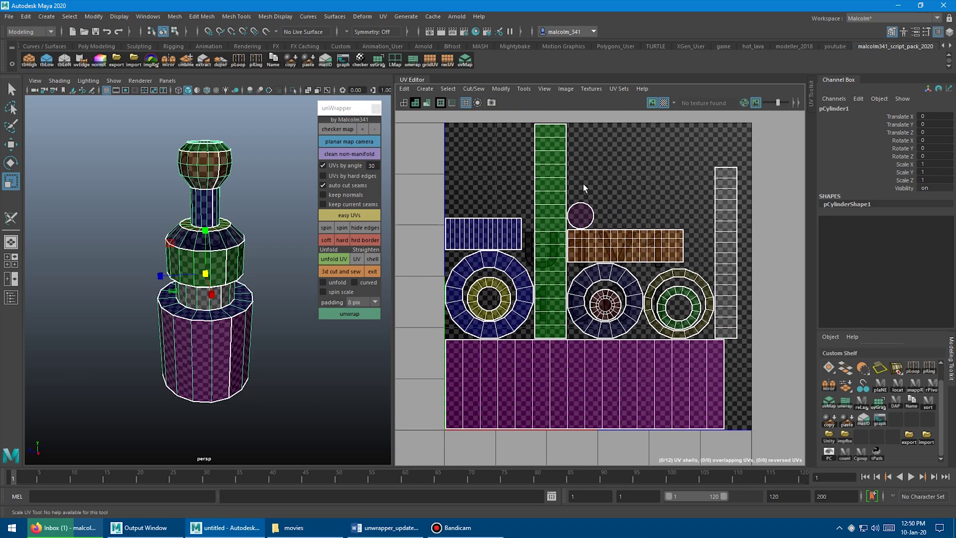
# Select the tall green shell, spin it -90 degrees to lie horizontally, and unwrap to repack the layout
pyautogui.moveTo(552, 171); pyautogui.dragTo(590, 171, button='right')
pyautogui.click(567, 177)
pyautogui.keyDown('ctrl'); pyautogui.rightClick(590, 153); pyautogui.keyUp('ctrl')
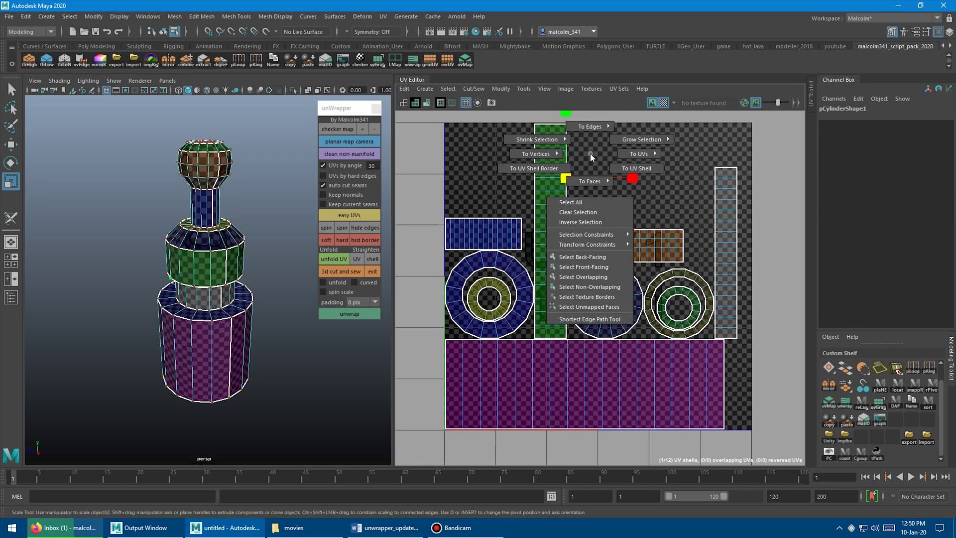
pyautogui.doubleClick(534, 150)
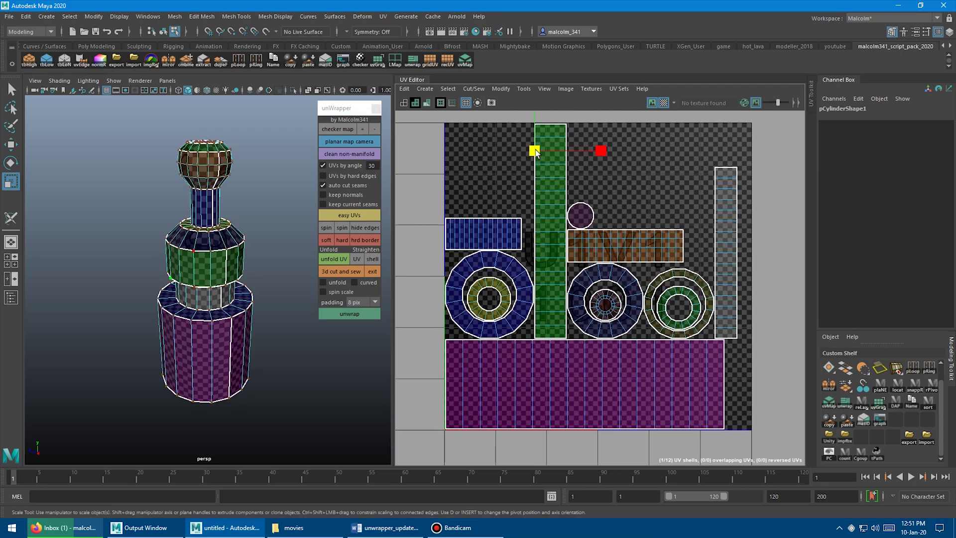
pyautogui.scroll(-1, 488, 174)
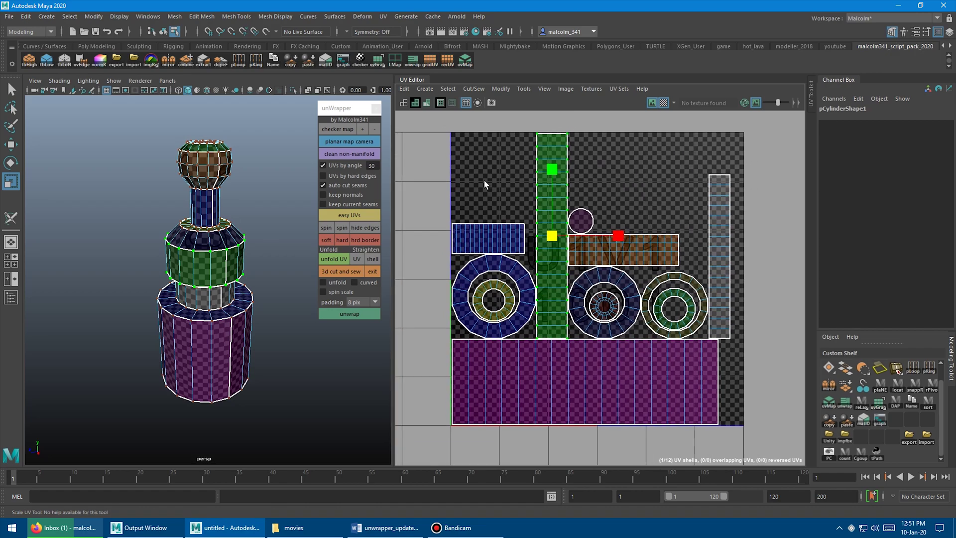
pyautogui.click(342, 227)
pyautogui.click(326, 227)
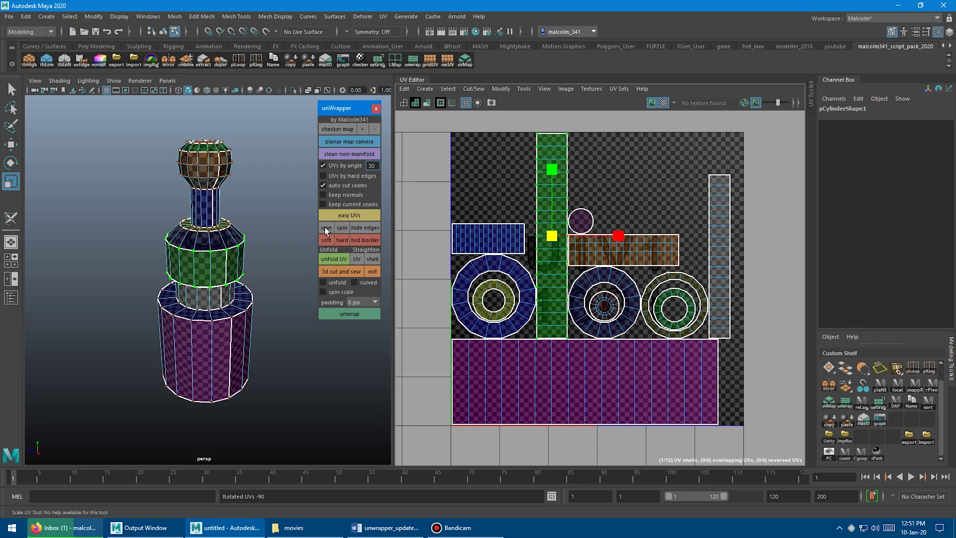
pyautogui.click(342, 227)
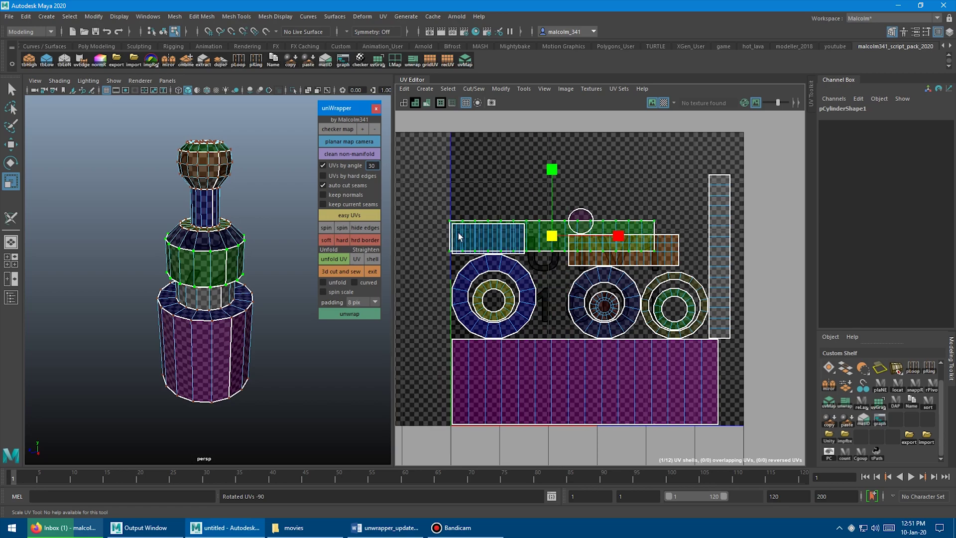
pyautogui.click(345, 314)
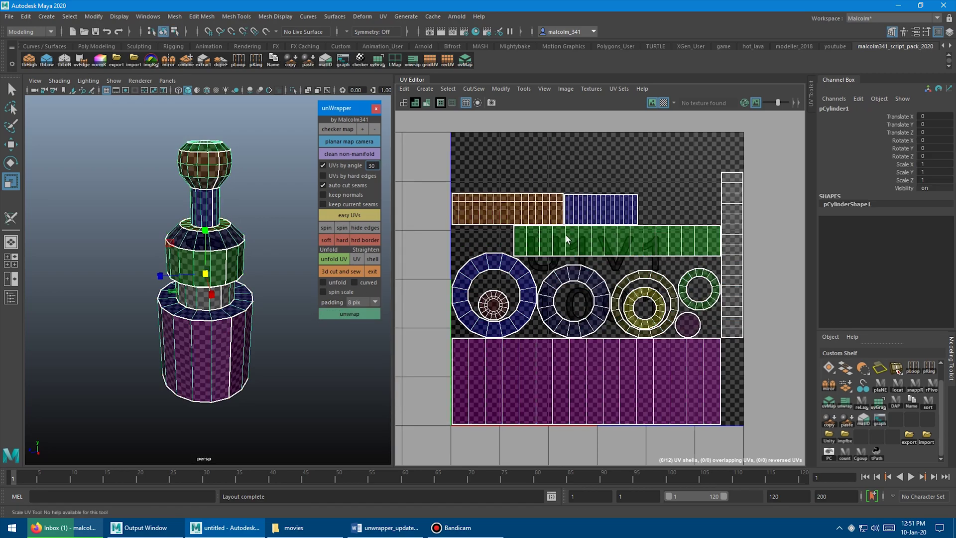
# Select the narrow grey vertical shell, spin it -90 degrees, and unwrap to repack the layout
pyautogui.moveTo(673, 198); pyautogui.dragTo(727, 196, button='right')
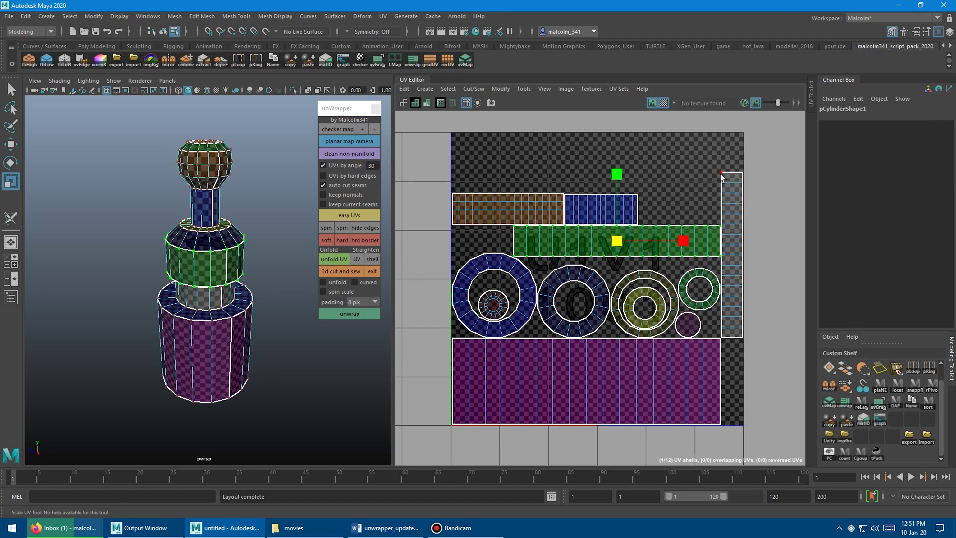
pyautogui.doubleClick(720, 174)
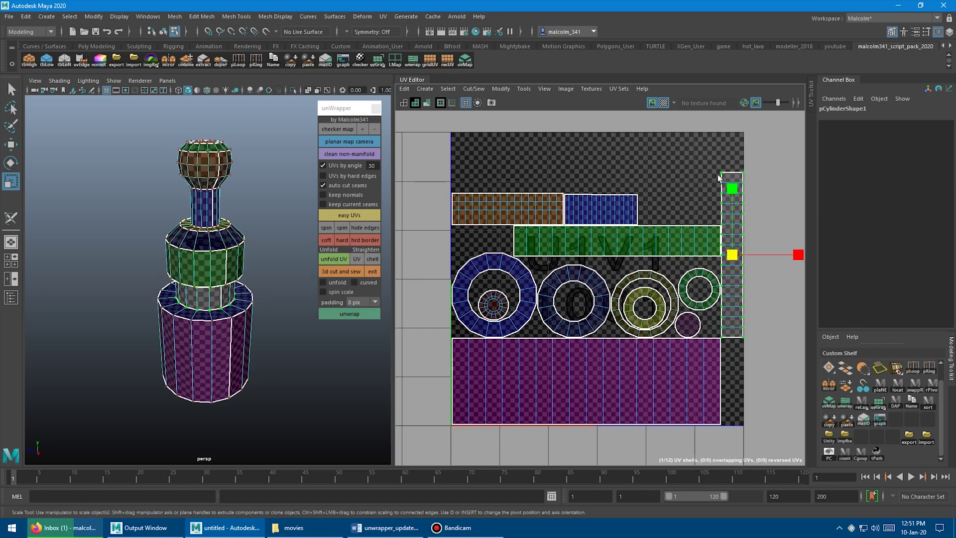
pyautogui.click(340, 228)
pyautogui.click(339, 314)
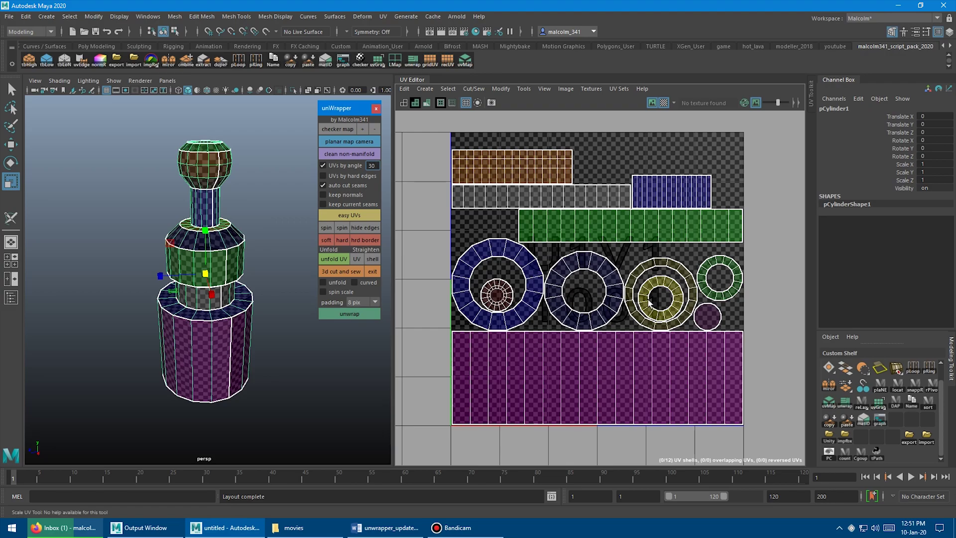
pyautogui.moveTo(501, 285); pyautogui.dragTo(517, 299, button='right')
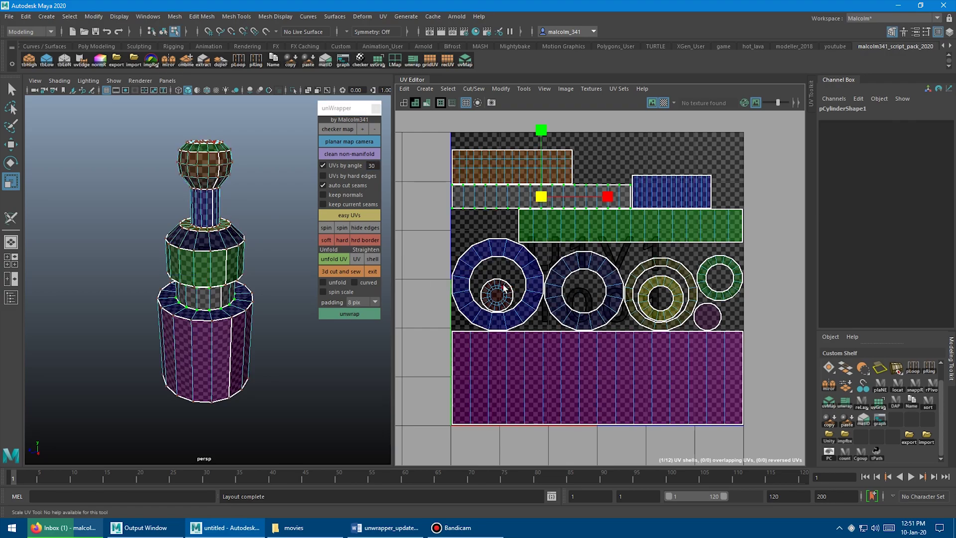
# Scale up the small red circular shell inside the large blue ring and unwrap the model to repack the layout
pyautogui.click(502, 286)
pyautogui.moveTo(496, 296); pyautogui.dragTo(529, 293)
pyautogui.click(357, 315)
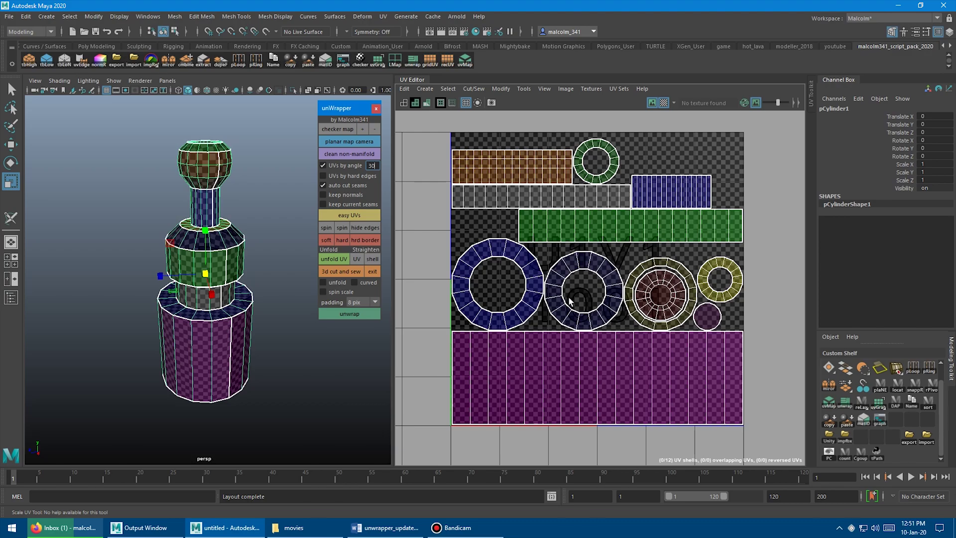
# Turn on the unfold and spin scale options and unwrap the model with 8 pix padding
pyautogui.scroll(2, 580, 264)
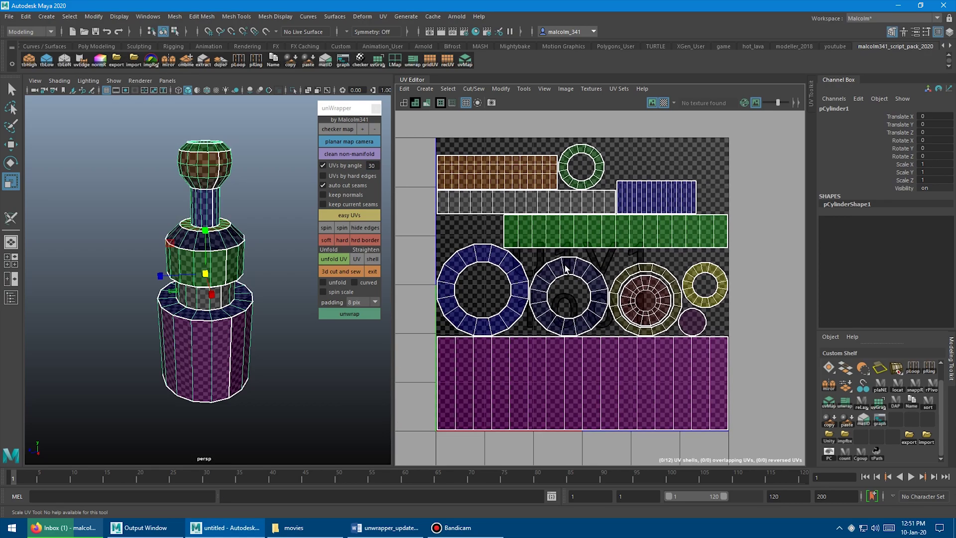
pyautogui.keyDown('alt'); pyautogui.moveTo(580, 260); pyautogui.dragTo(590, 262, button='middle'); pyautogui.keyUp('alt')
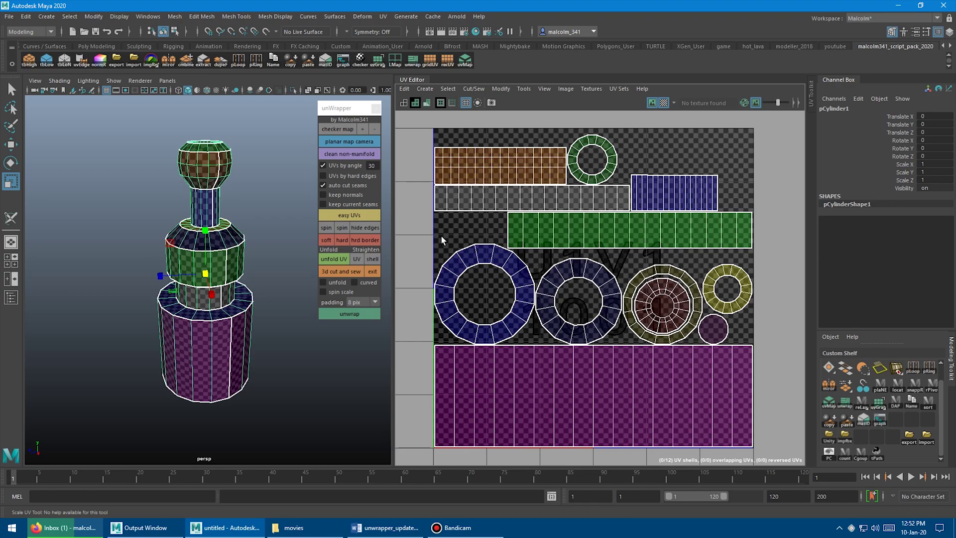
pyautogui.click(361, 281)
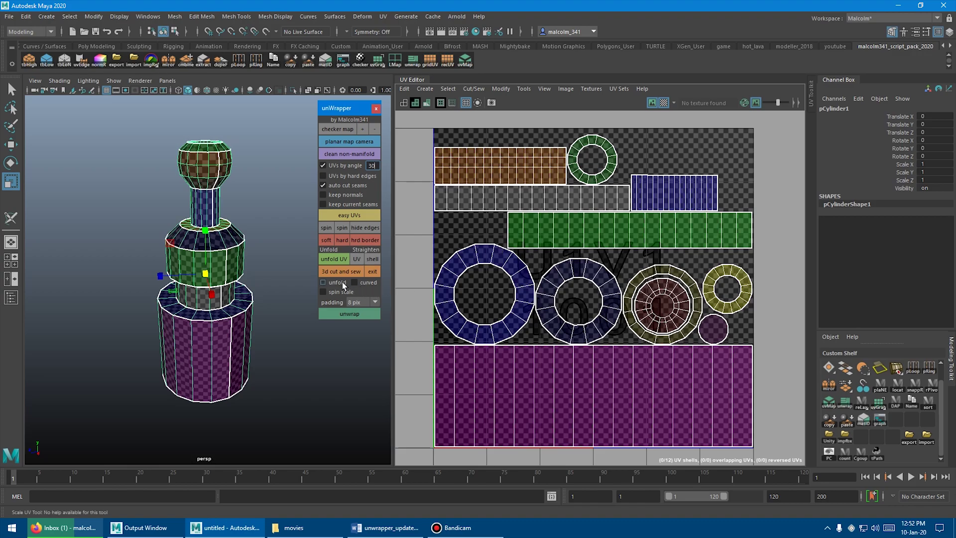
pyautogui.click(324, 292)
pyautogui.click(348, 313)
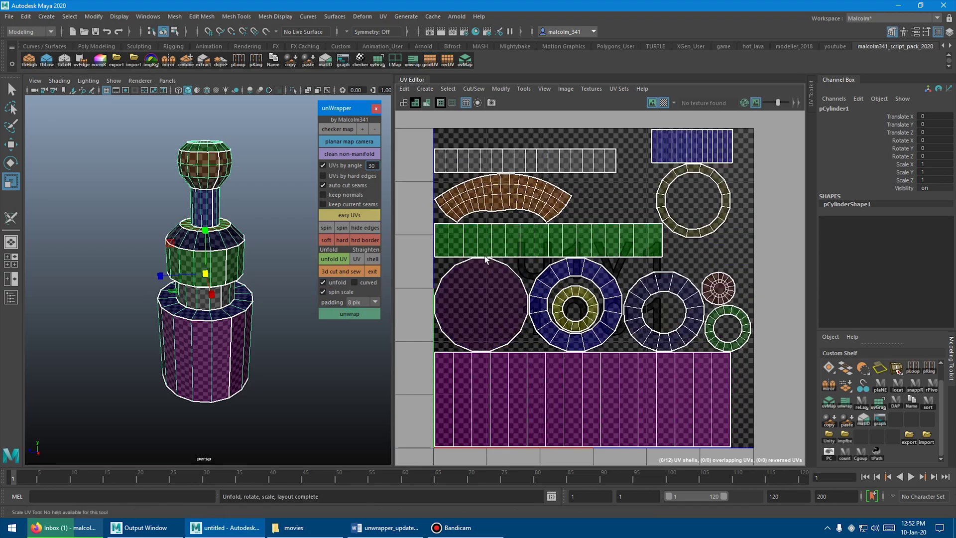
# Turn on the curved option along with unfold and spin scale, and unwrap the model
pyautogui.keyDown('alt'); pyautogui.moveTo(536, 246); pyautogui.dragTo(546, 249, button='middle'); pyautogui.keyUp('alt')
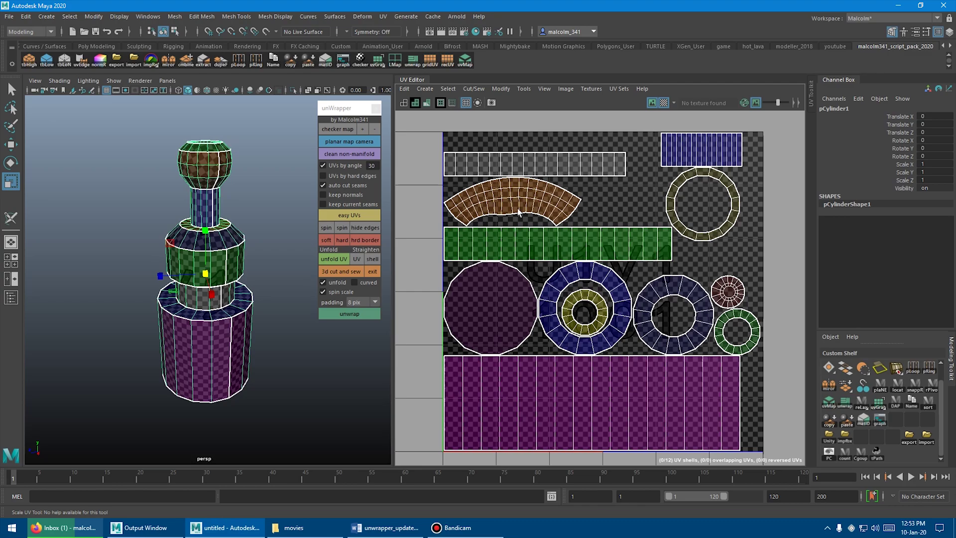
pyautogui.click(354, 283)
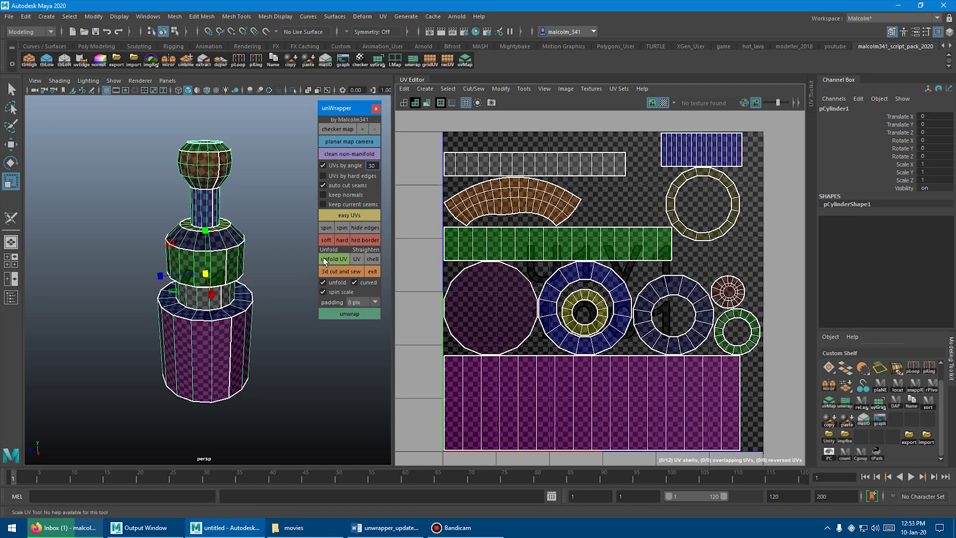
pyautogui.click(347, 312)
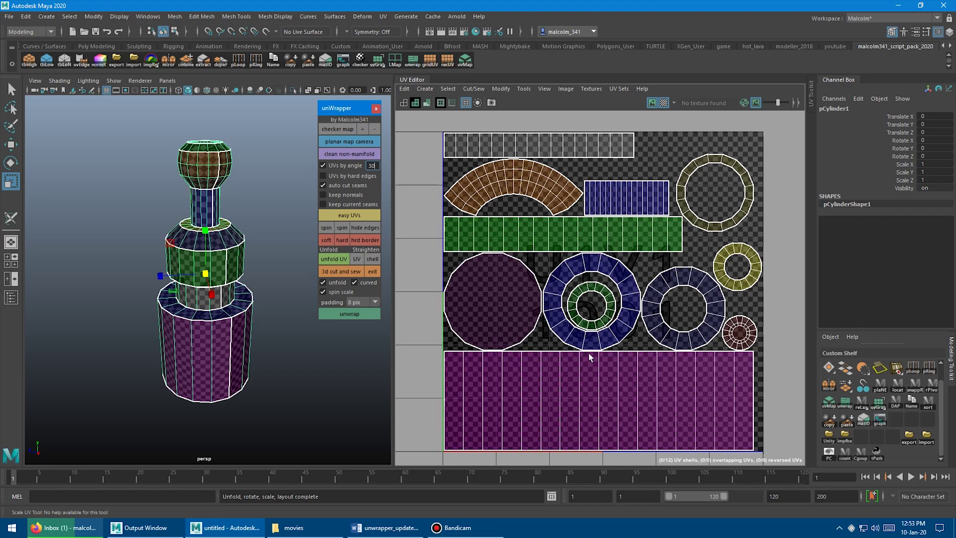
# Regenerate the easy UVs and unwrap repeatedly, with the curved option on and off, to compare the shell layouts
pyautogui.click(352, 214)
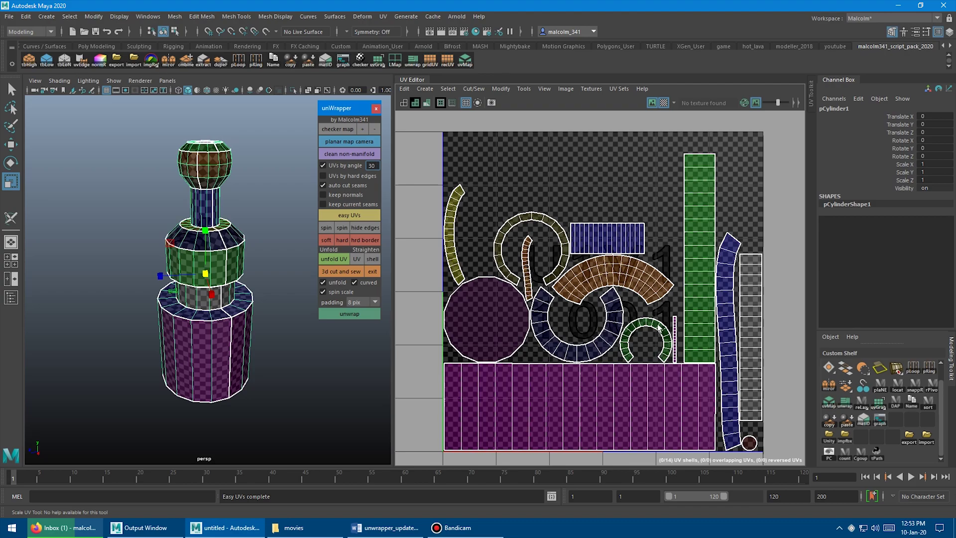
pyautogui.click(340, 214)
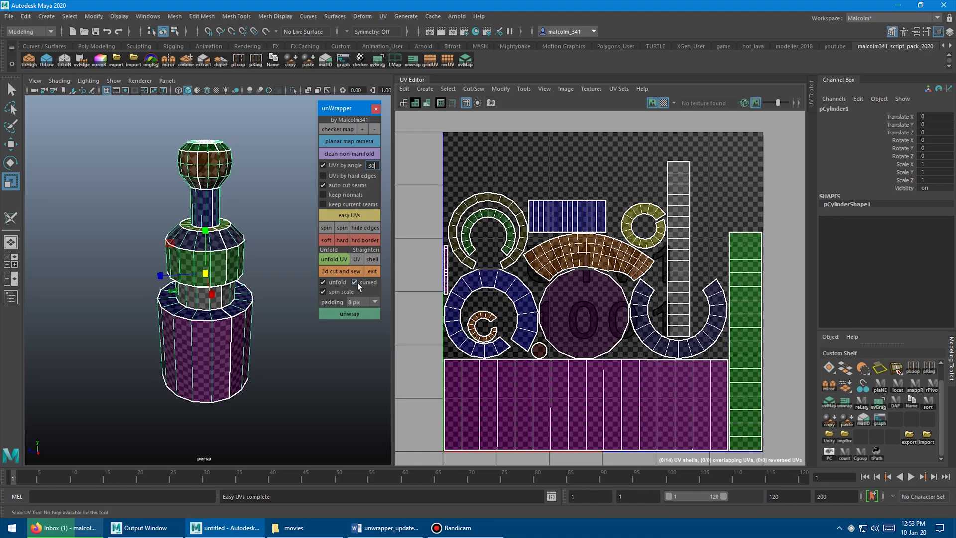
pyautogui.click(347, 314)
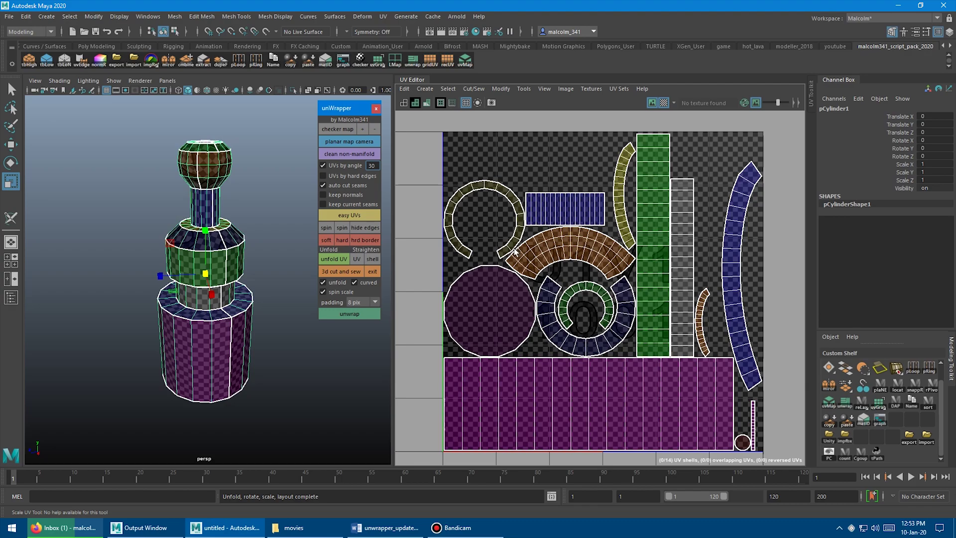
pyautogui.click(350, 313)
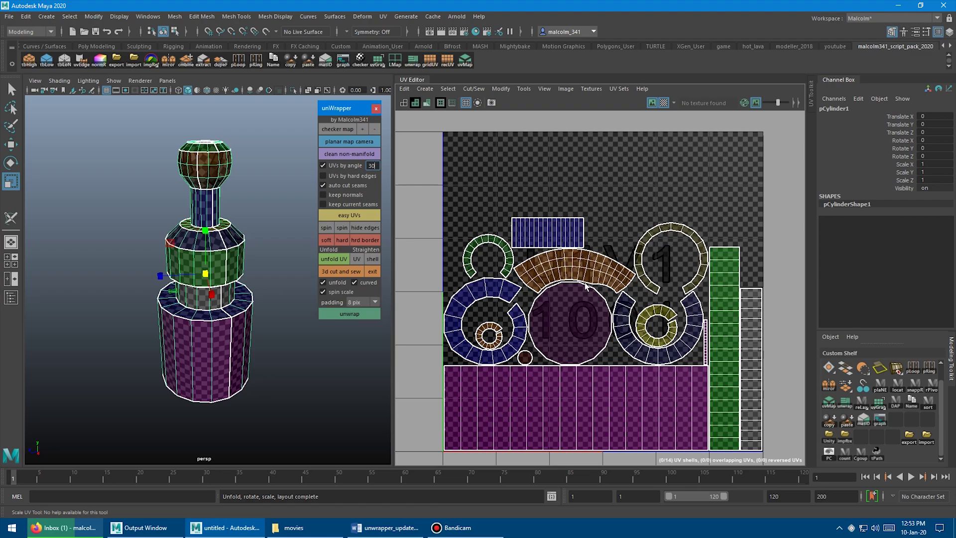
pyautogui.click(357, 314)
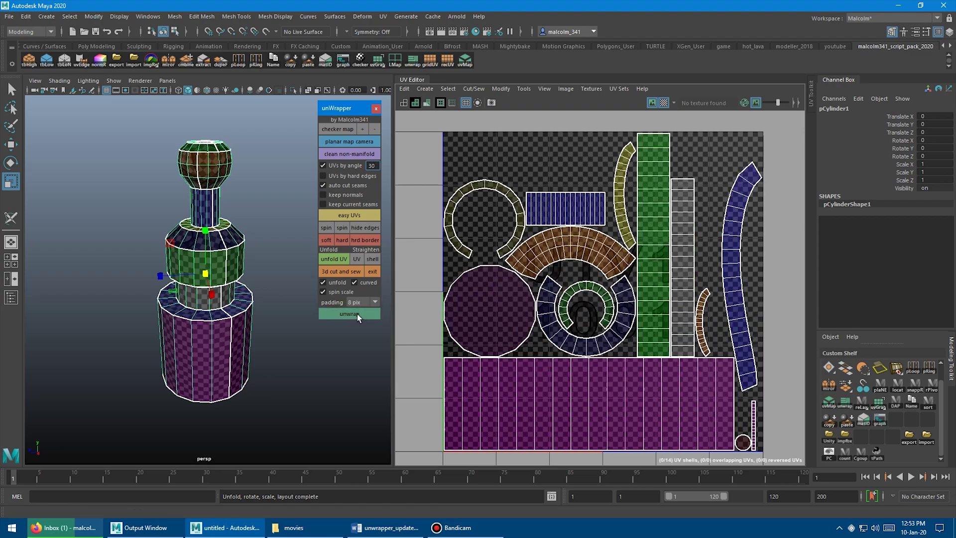
pyautogui.click(348, 216)
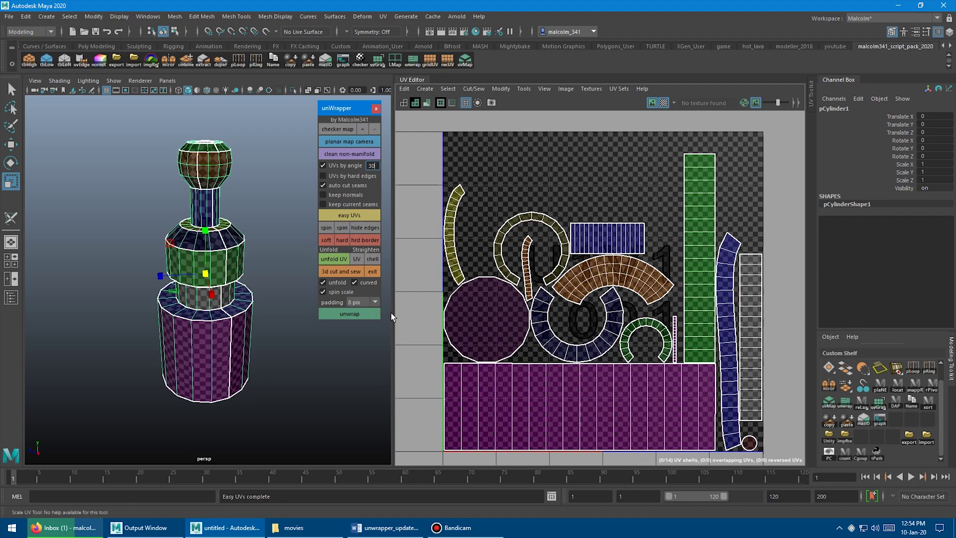
pyautogui.click(361, 313)
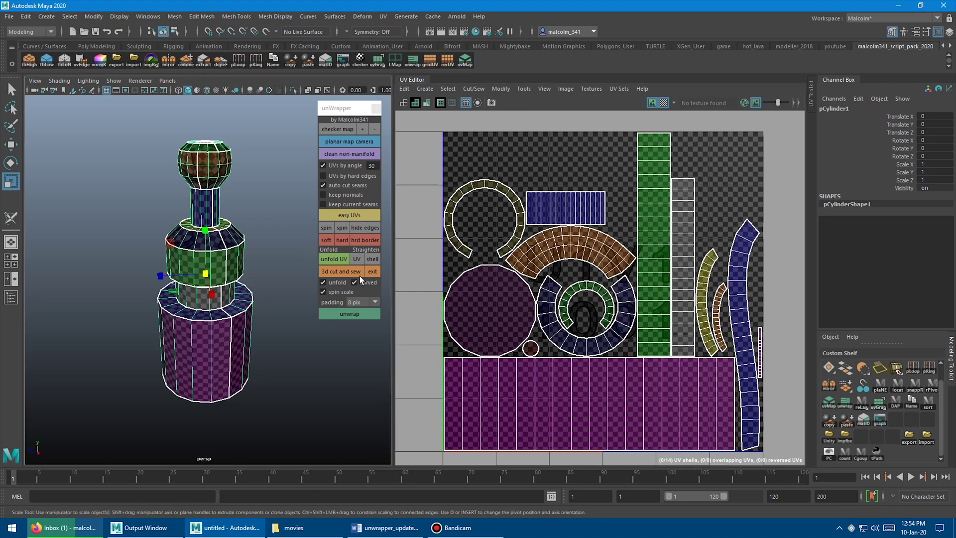
# Generate easy UVs with UVs by angle, auto cut seams, curved and spin scale off, first without and then with unfold
pyautogui.click(329, 283)
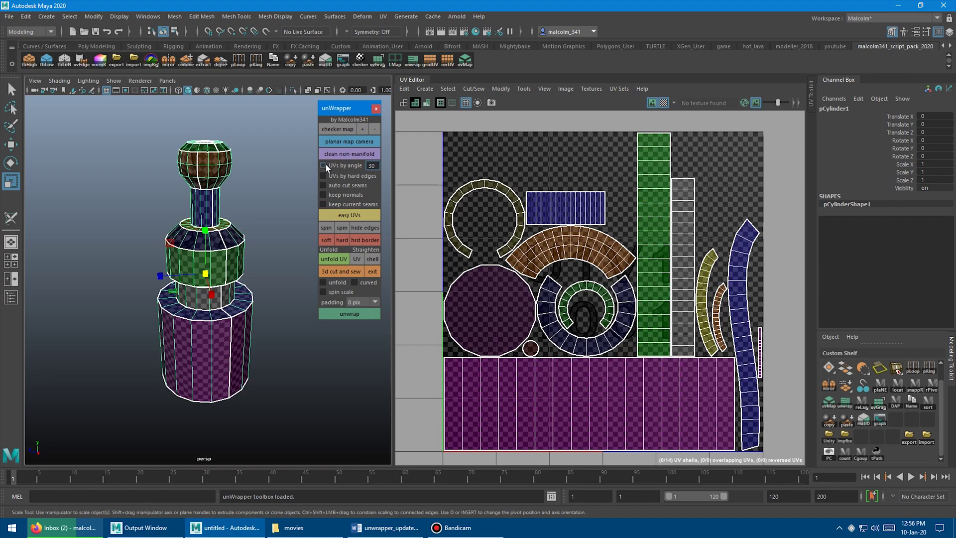
pyautogui.click(348, 213)
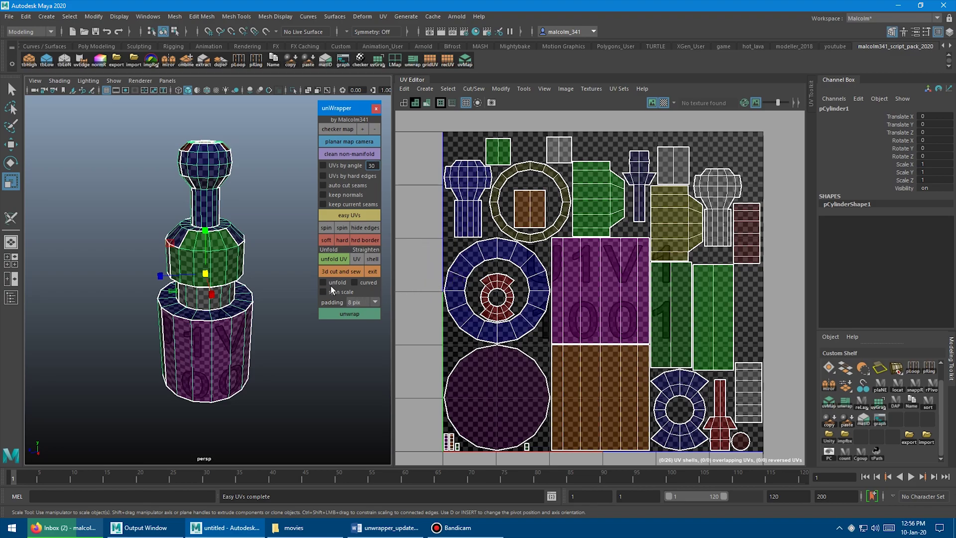
pyautogui.click(348, 215)
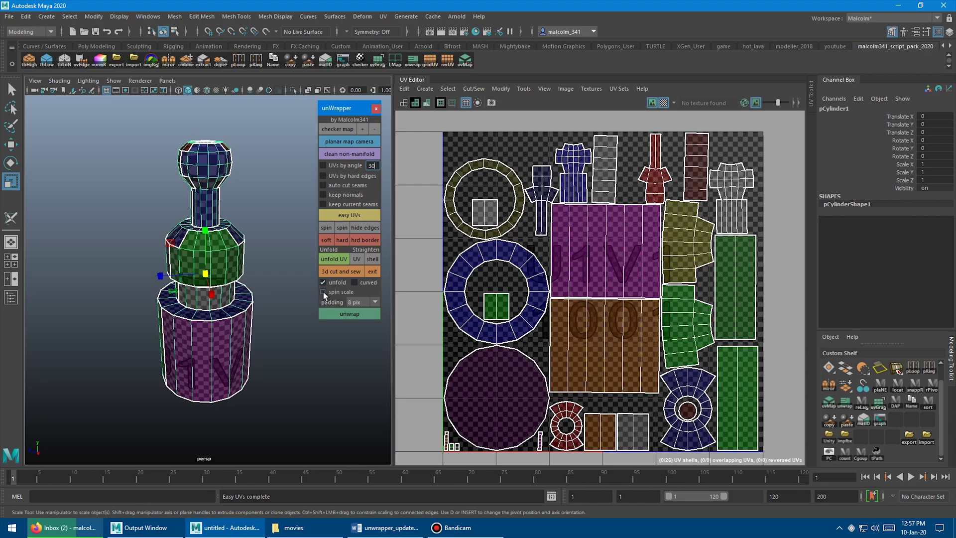
# Regenerate easy UVs at angle 30 with auto cut seams, then use 3D cut and sew to join sphere to neck and shoulder to body
pyautogui.click(340, 214)
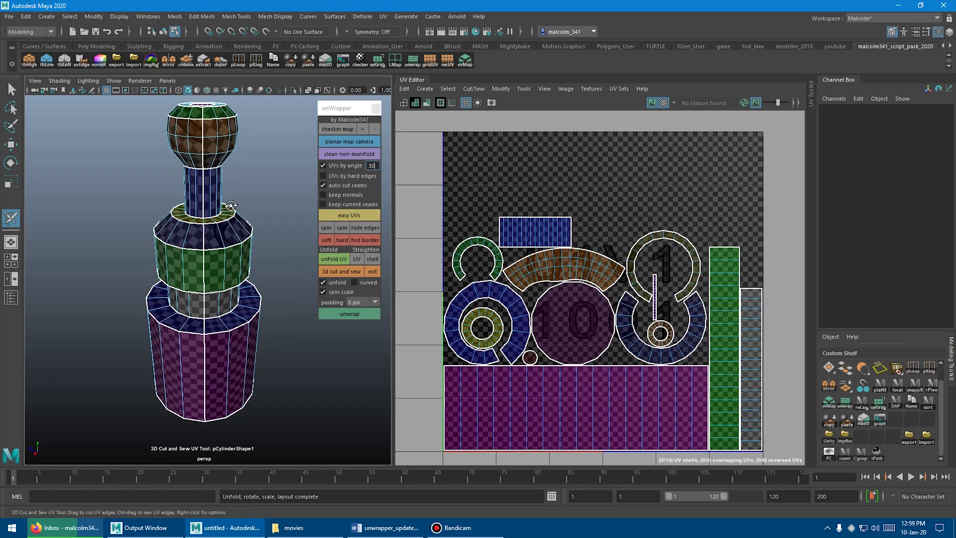
pyautogui.keyDown('alt'); pyautogui.moveTo(231, 205); pyautogui.dragTo(286, 258); pyautogui.keyUp('alt')
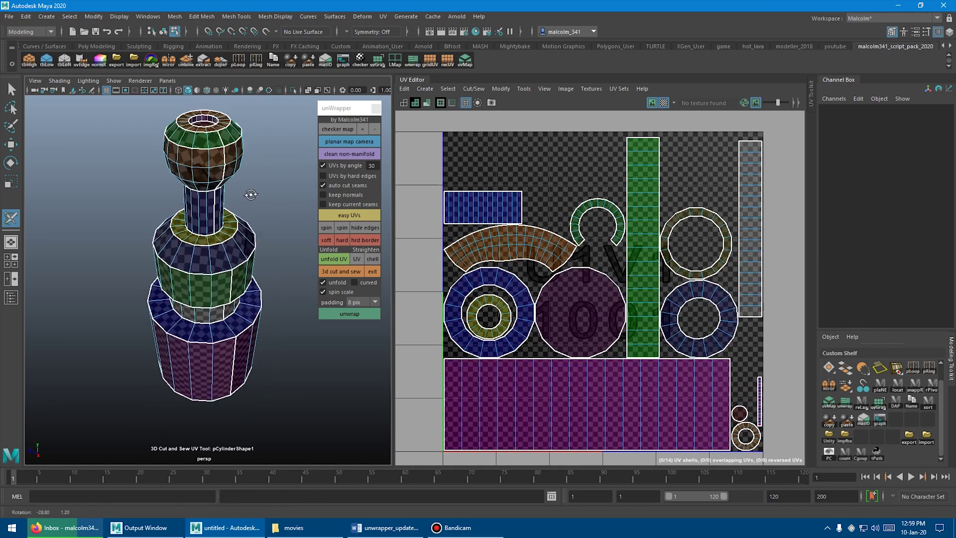
pyautogui.keyDown('alt'); pyautogui.moveTo(249, 194); pyautogui.dragTo(241, 221); pyautogui.keyUp('alt')
pyautogui.keyDown('ctrl'); pyautogui.doubleClick(234, 255); pyautogui.keyUp('ctrl')
pyautogui.keyDown('alt'); pyautogui.moveTo(241, 220); pyautogui.dragTo(276, 224, button='right'); pyautogui.keyUp('alt')
pyautogui.keyDown('ctrl'); pyautogui.doubleClick(234, 212); pyautogui.keyUp('ctrl')
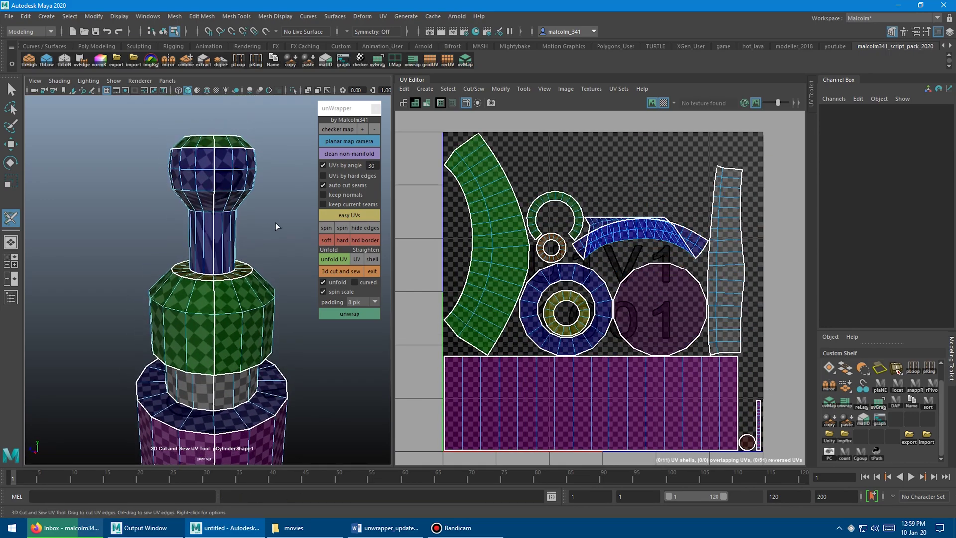
# Sew together the rings of the model's top cap and the shells inside its central hole with 3D cut and sew
pyautogui.keyDown('alt'); pyautogui.moveTo(277, 226); pyautogui.dragTo(259, 264); pyautogui.keyUp('alt')
pyautogui.keyDown('ctrl'); pyautogui.doubleClick(216, 232); pyautogui.keyUp('ctrl')
pyautogui.keyDown('alt'); pyautogui.moveTo(215, 233); pyautogui.dragTo(219, 249); pyautogui.keyUp('alt')
pyautogui.keyDown('alt'); pyautogui.moveTo(209, 209); pyautogui.dragTo(242, 197, button='right'); pyautogui.keyUp('alt')
pyautogui.keyDown('ctrl'); pyautogui.doubleClick(247, 224); pyautogui.keyUp('ctrl')
pyautogui.keyDown('alt'); pyautogui.moveTo(247, 224); pyautogui.dragTo(249, 188); pyautogui.keyUp('alt')
pyautogui.keyDown('alt'); pyautogui.moveTo(249, 188); pyautogui.dragTo(199, 219, button='right'); pyautogui.keyUp('alt')
pyautogui.keyDown('alt'); pyautogui.moveTo(209, 278); pyautogui.dragTo(196, 239); pyautogui.keyUp('alt')
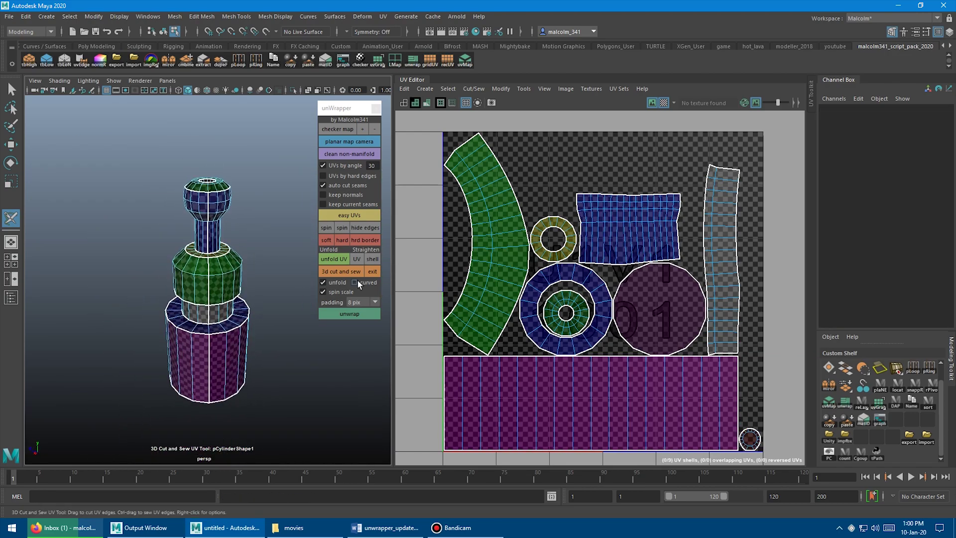
# Exit 3D cut and sew and straighten the curved green, blue and grey shells
pyautogui.click(373, 271)
pyautogui.moveTo(463, 229); pyautogui.dragTo(507, 229, button='right')
pyautogui.click(372, 259)
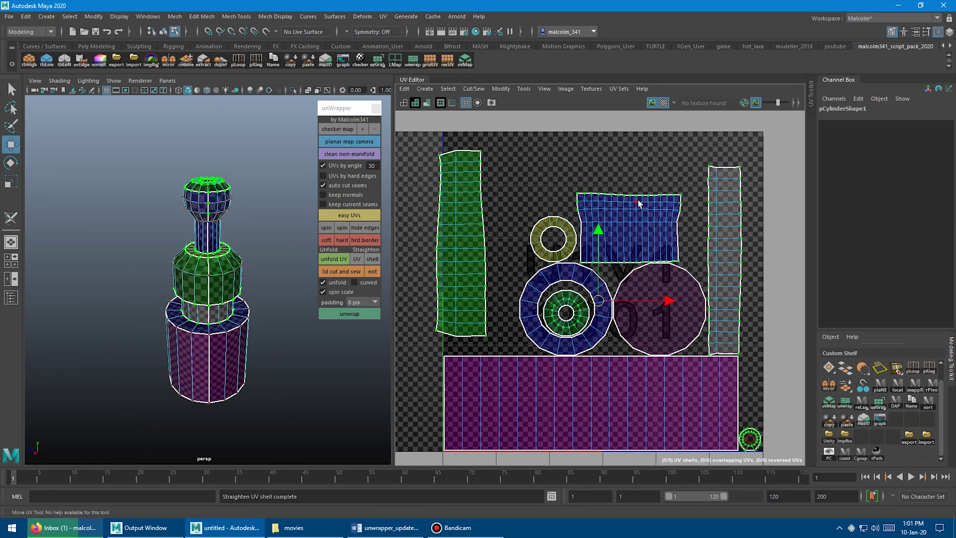
pyautogui.click(372, 259)
# Turn off the unfold and spin scale options, shrink the purple circular shell, and unwrap to repack the layout
pyautogui.click(323, 282)
pyautogui.click(323, 292)
pyautogui.click(644, 304)
pyautogui.press('r')
pyautogui.moveTo(645, 303); pyautogui.dragTo(605, 313)
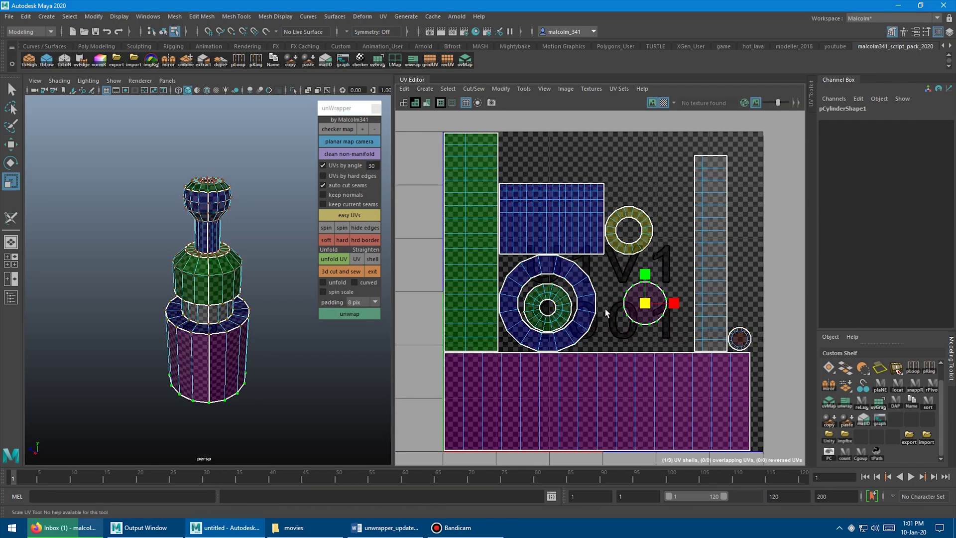
pyautogui.click(349, 314)
# Enlarge the small red circular shell, spin the tall green shell to lie horizontally, and unwrap to repack the layout
pyautogui.click(746, 340)
pyautogui.moveTo(747, 340); pyautogui.dragTo(785, 345)
pyautogui.click(470, 242)
pyautogui.click(342, 227)
pyautogui.click(346, 313)
pyautogui.press('w')
pyautogui.keyDown('alt'); pyautogui.moveTo(259, 279); pyautogui.dragTo(300, 276, button='right'); pyautogui.keyUp('alt')
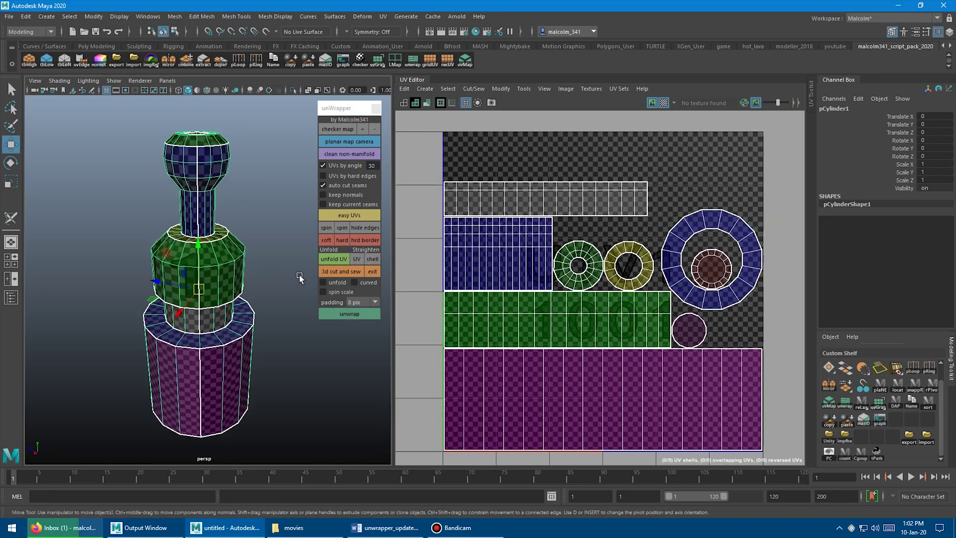